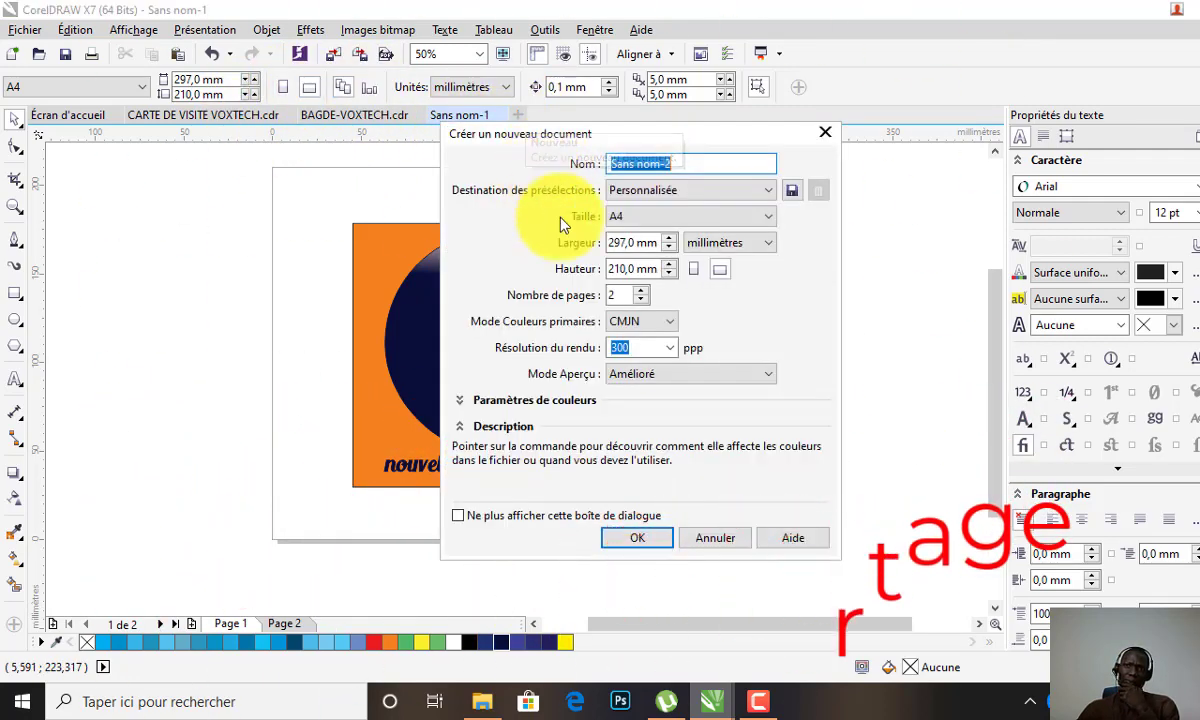
# Step: Create a new A4 landscape document and draw a perfect circle about 138 mm in diameter on the page
pyautogui.click(655, 540)
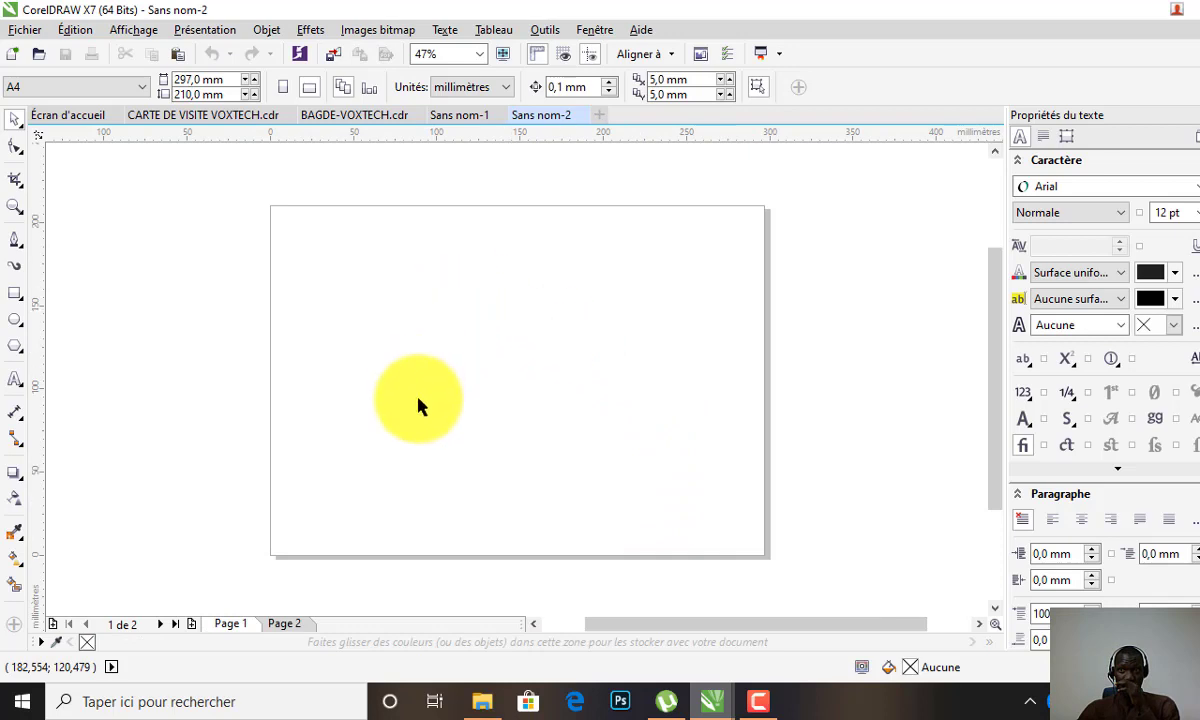
pyautogui.click(16, 320)
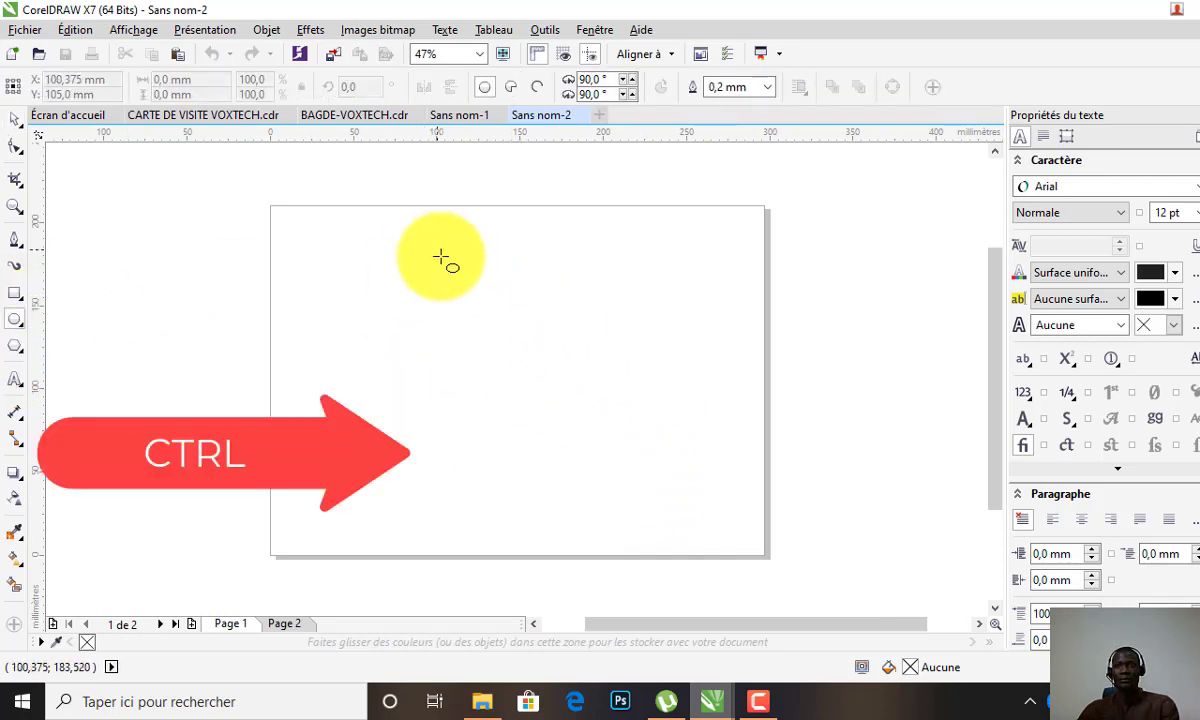
pyautogui.moveTo(440, 254)
pyautogui.mouseDown()
pyautogui.moveTo(553, 345)
pyautogui.moveTo(571, 468)
pyautogui.moveTo(590, 476)
pyautogui.mouseUp()
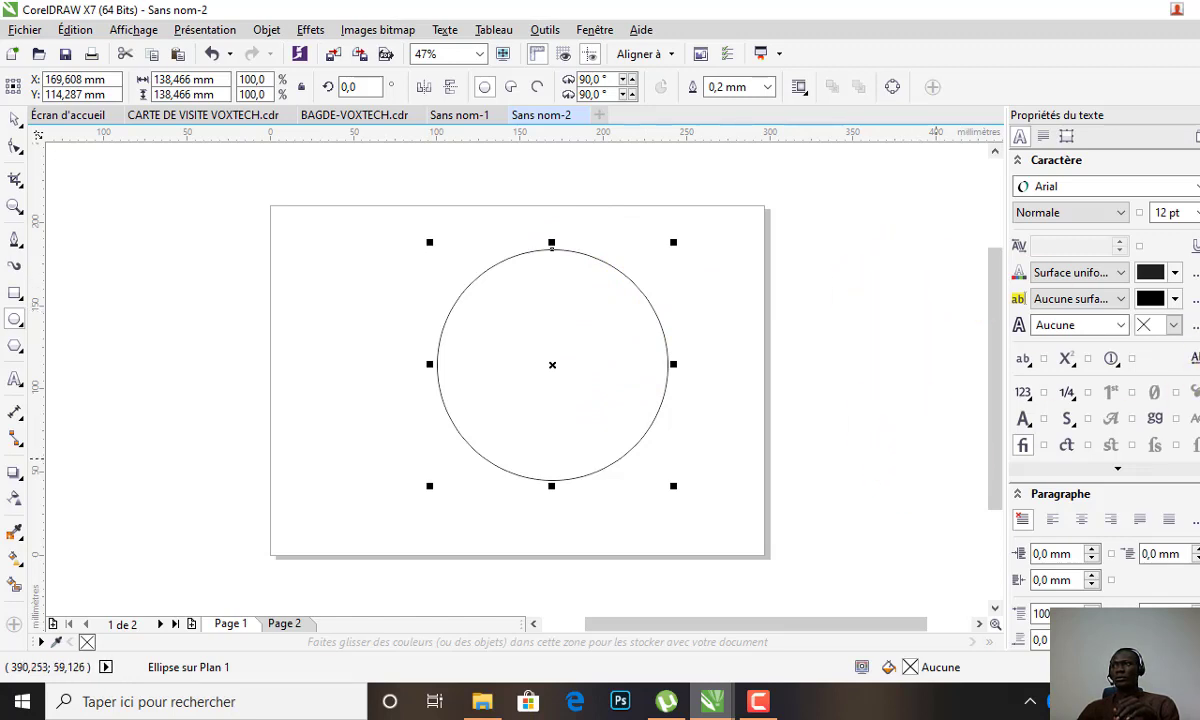
# Step: Fill the circle with dark navy blue (C:96 M:91 Y:28 K:63) and move it left, centred at about X 100 mm
pyautogui.click(1177, 303)
pyautogui.click(15, 118)
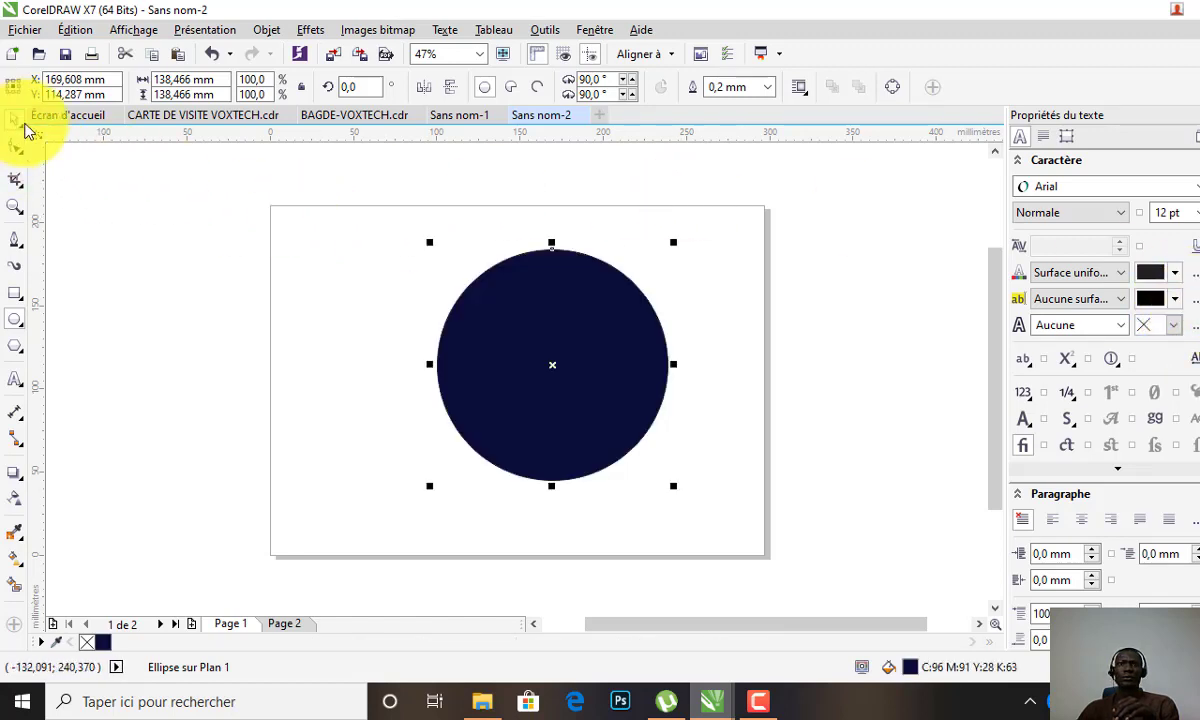
pyautogui.moveTo(541, 348); pyautogui.dragTo(425, 351)
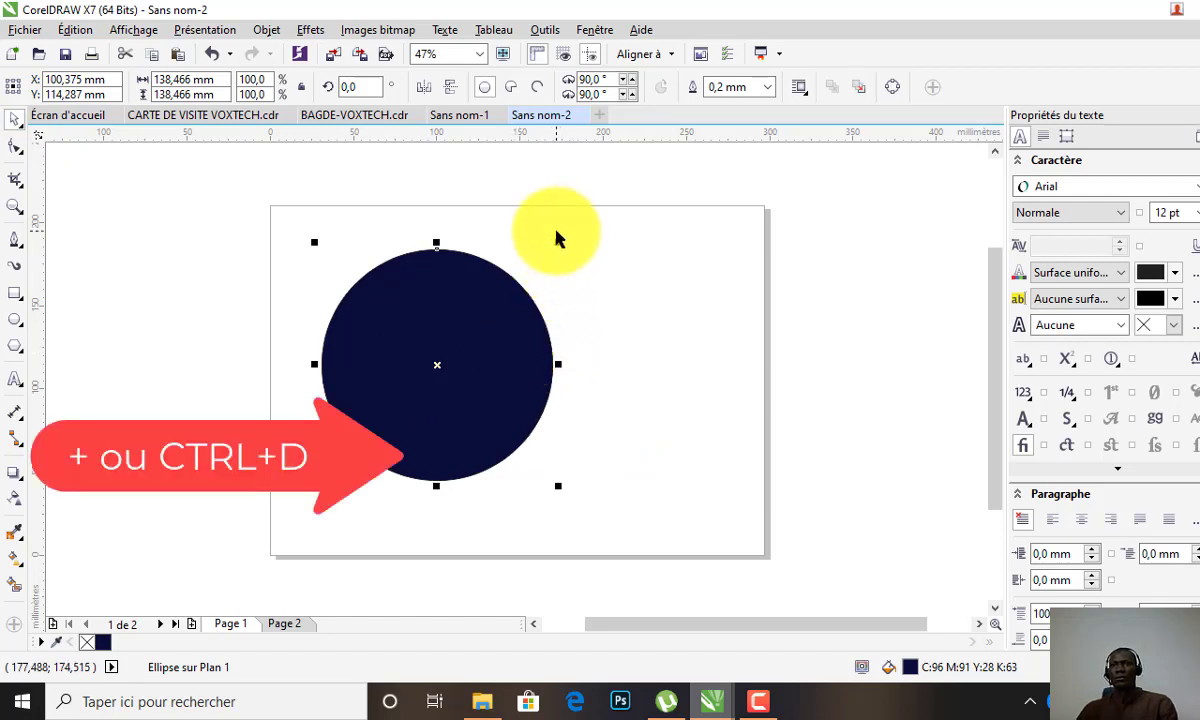
# Step: Place a smaller copy of the circle over its right edge and cut it out of the large circle with Back Minus Front
pyautogui.moveTo(558, 243); pyautogui.dragTo(508, 293)
pyautogui.press('KP_Add')
pyautogui.moveTo(438, 364); pyautogui.dragTo(526, 366)
pyautogui.moveTo(659, 522); pyautogui.dragTo(263, 232)
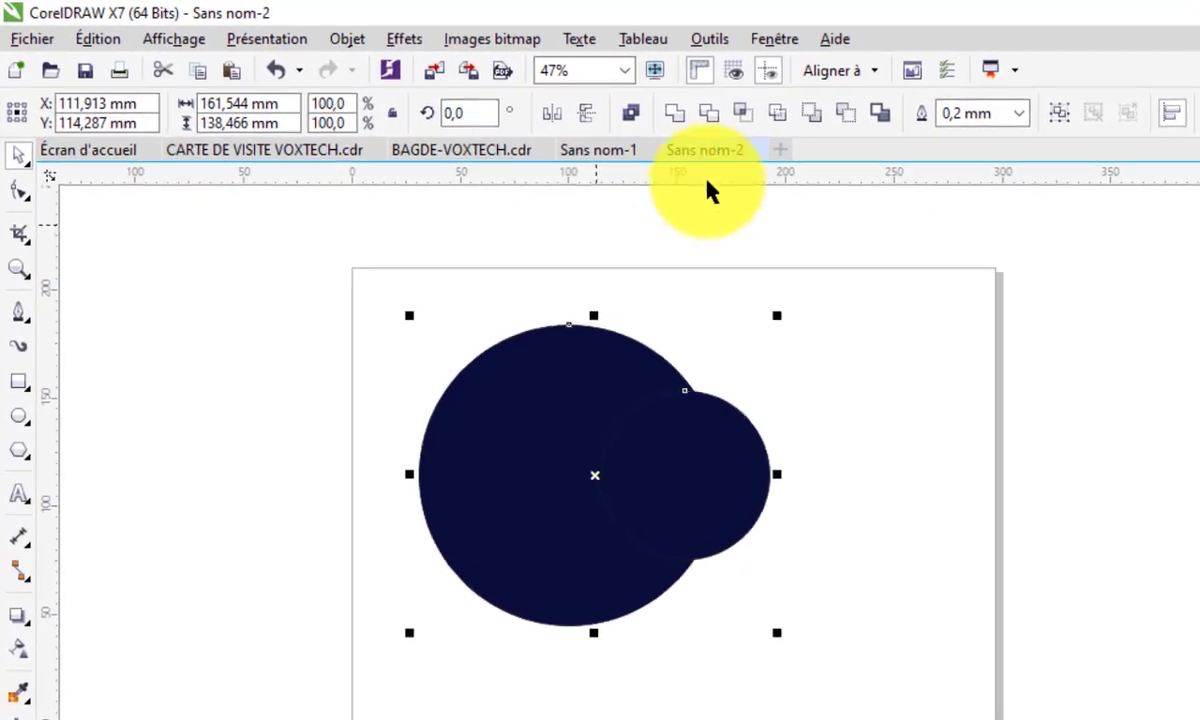
pyautogui.click(649, 87)
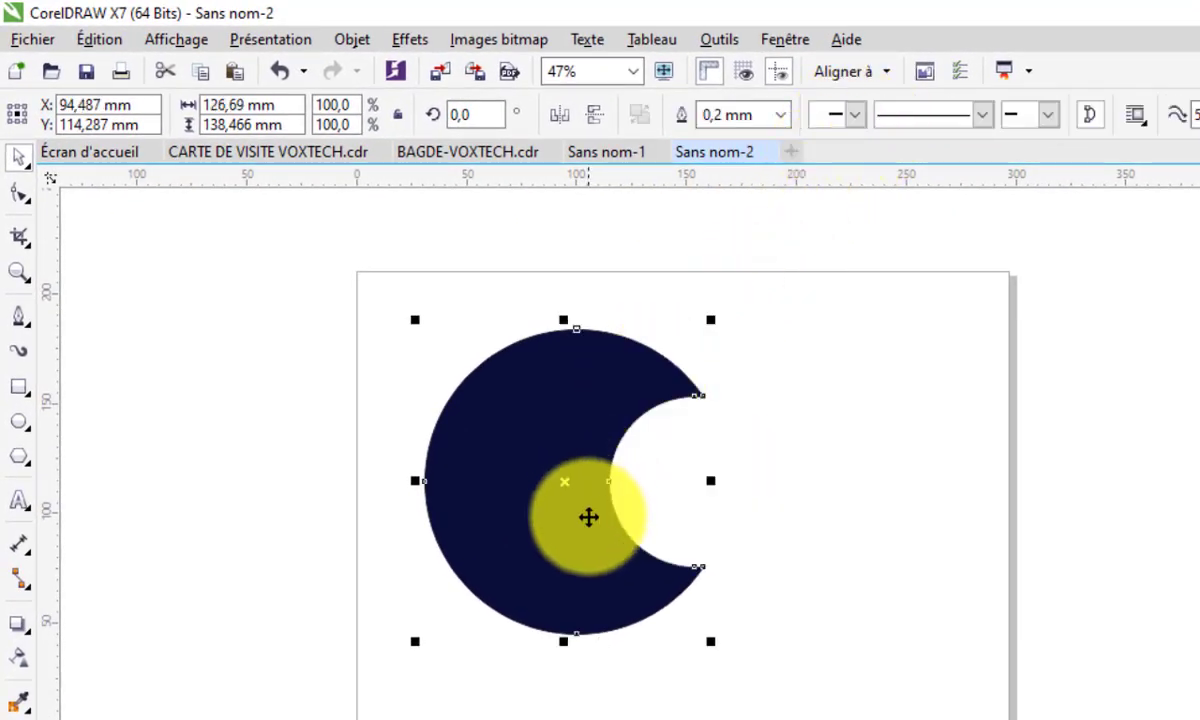
# Step: Try to deepen the crescent's inner edge by moving its middle node toward the outer curve
pyautogui.click(21, 193)
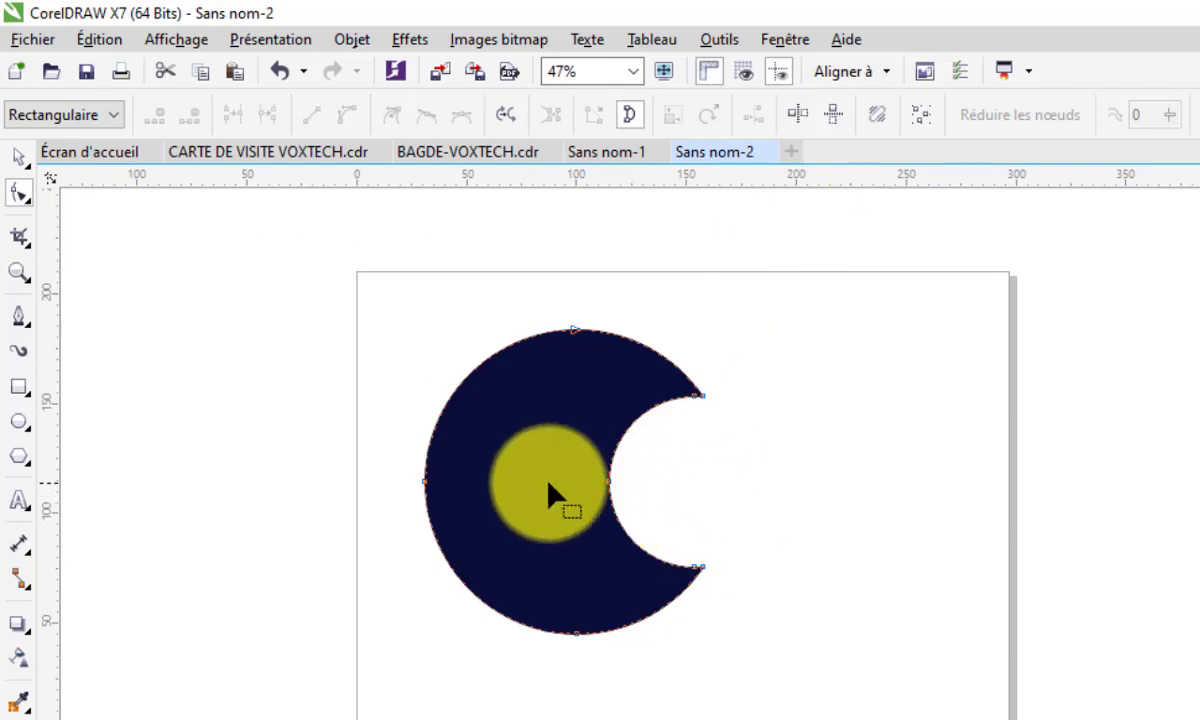
pyautogui.scroll(3, 548, 484)
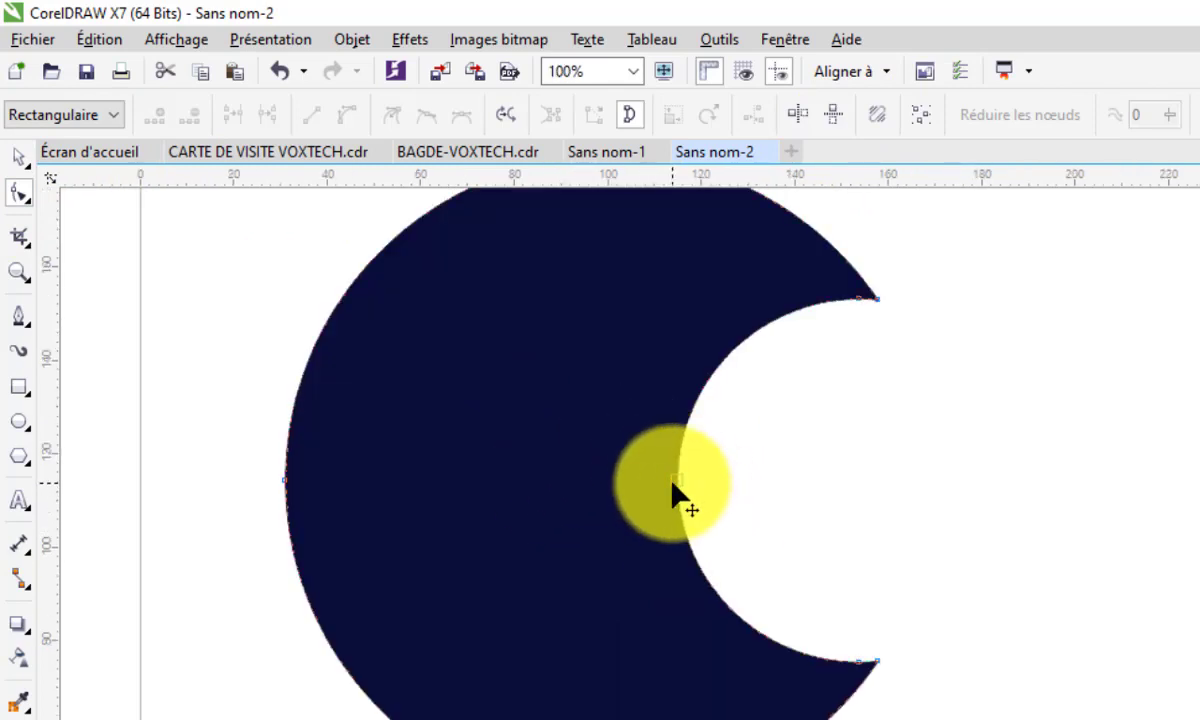
pyautogui.moveTo(677, 485); pyautogui.dragTo(588, 463)
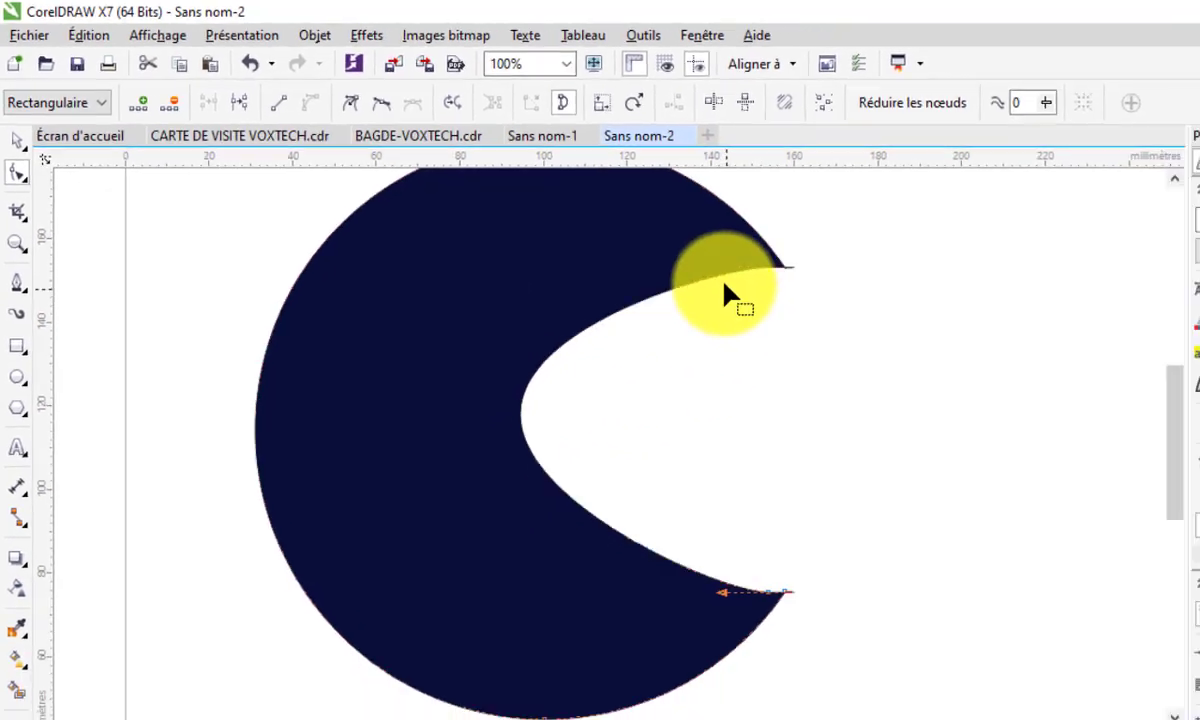
pyautogui.moveTo(728, 278); pyautogui.dragTo(692, 274)
pyautogui.moveTo(588, 238); pyautogui.dragTo(588, 238)
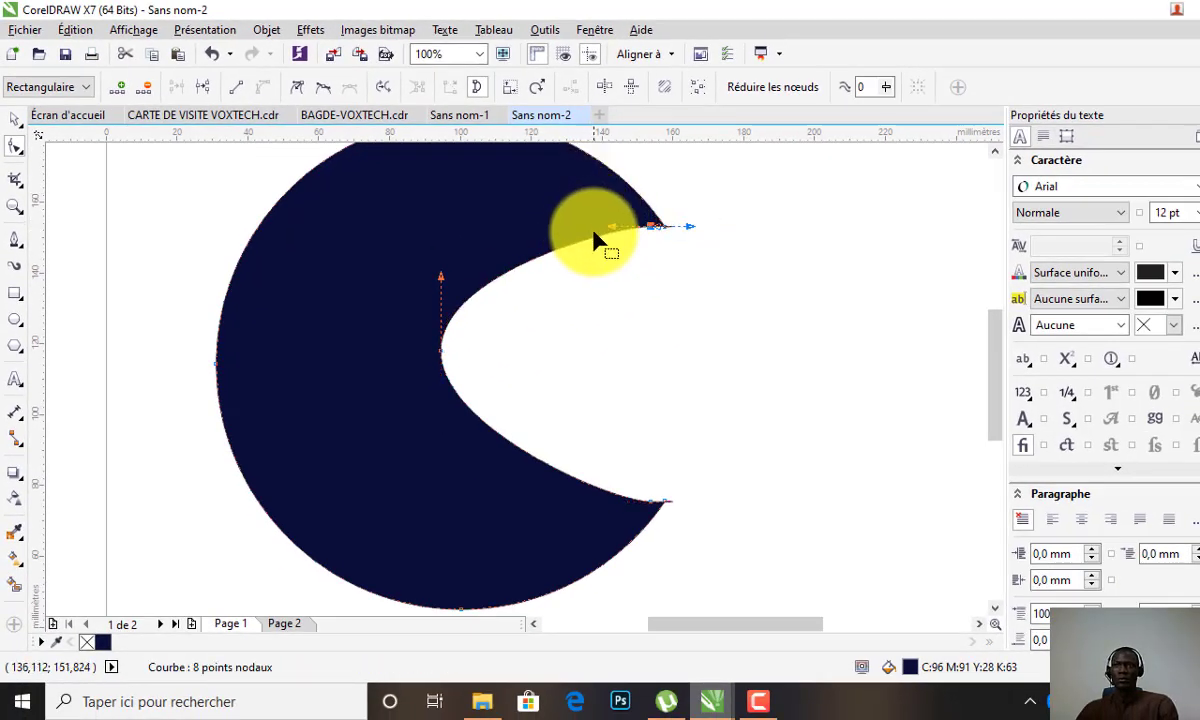
pyautogui.hotkey('ctrl', 'z')
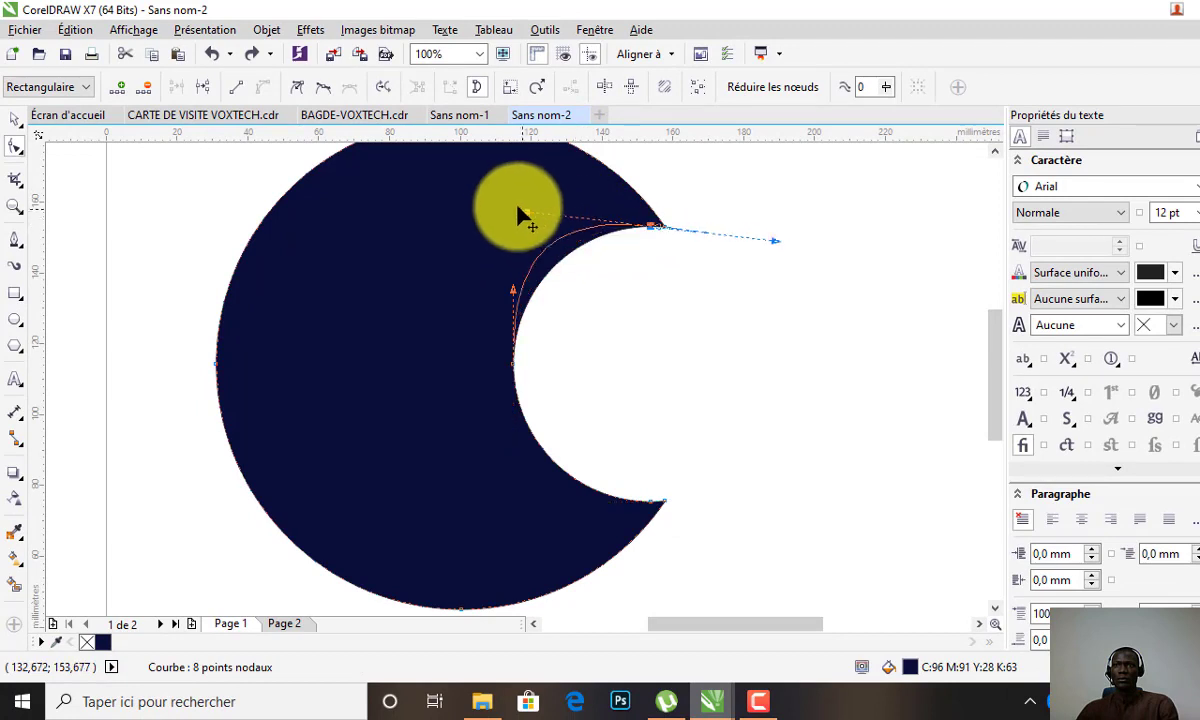
# Step: Widen the crescent's hollow by bulging the curves at both inner tip nodes outward and moving the middle inner node left
pyautogui.moveTo(519, 210); pyautogui.dragTo(508, 187)
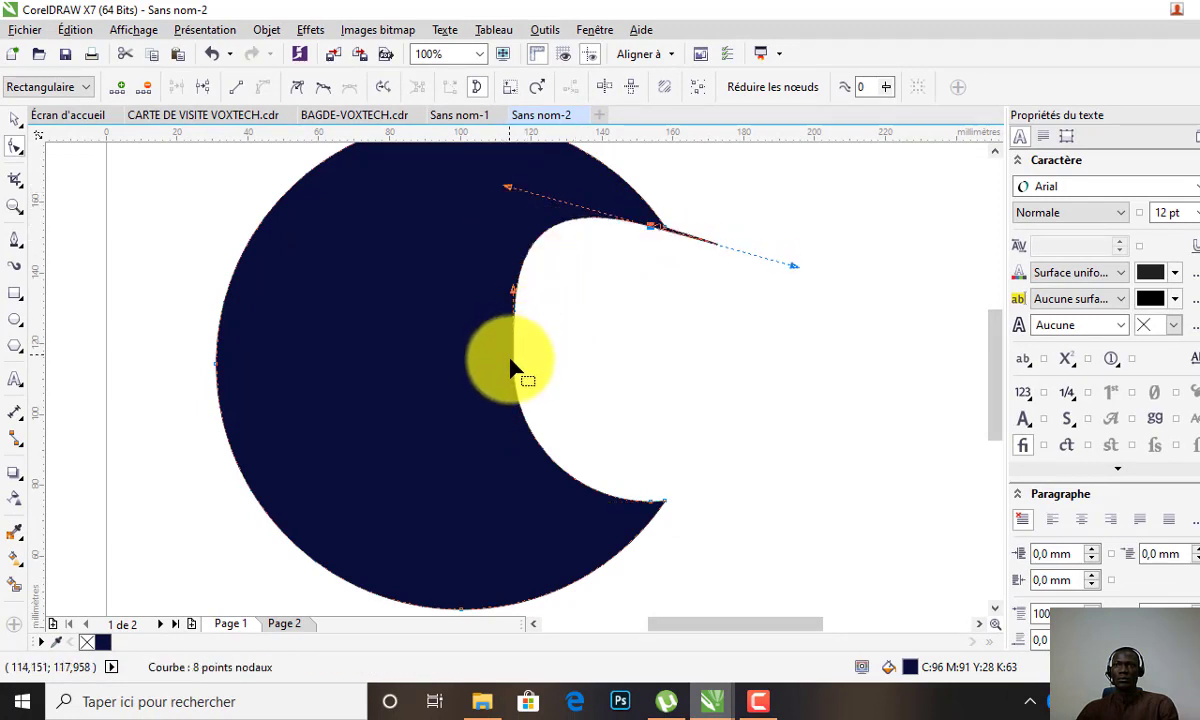
pyautogui.moveTo(498, 368); pyautogui.dragTo(400, 352)
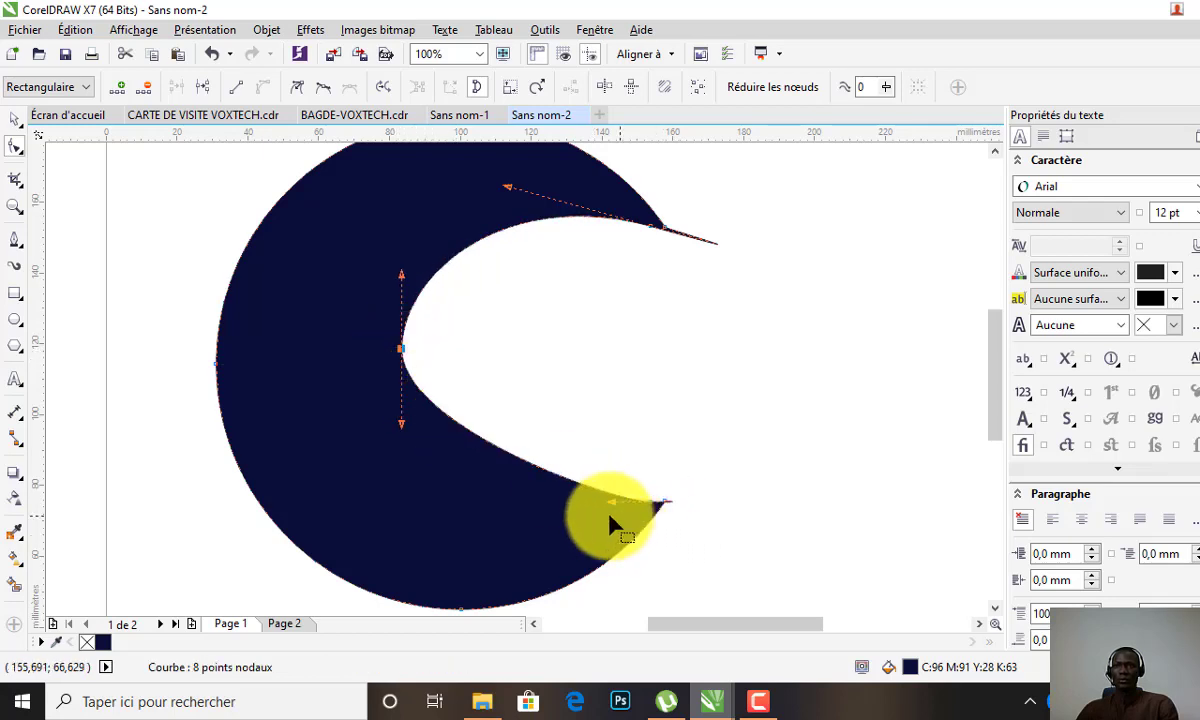
pyautogui.moveTo(611, 502); pyautogui.dragTo(510, 598)
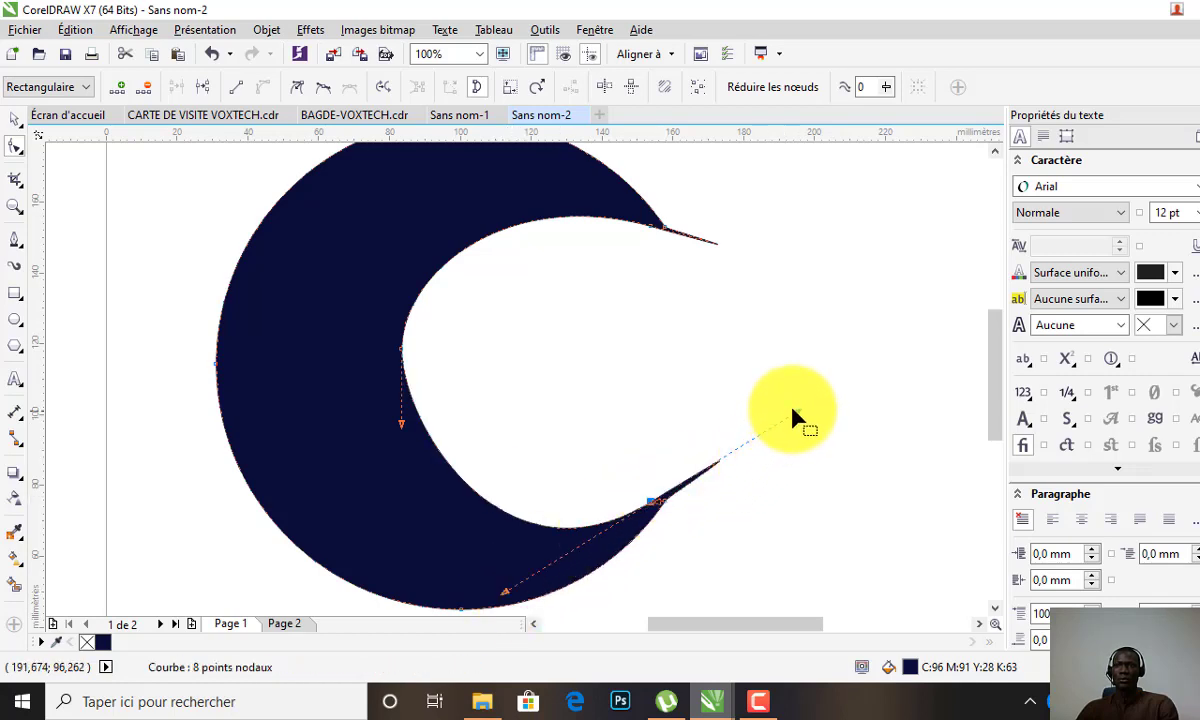
# Step: Move the lower tip's inner node left along the arm so the thin spike becomes a thicker, rounded end
pyautogui.click(698, 489)
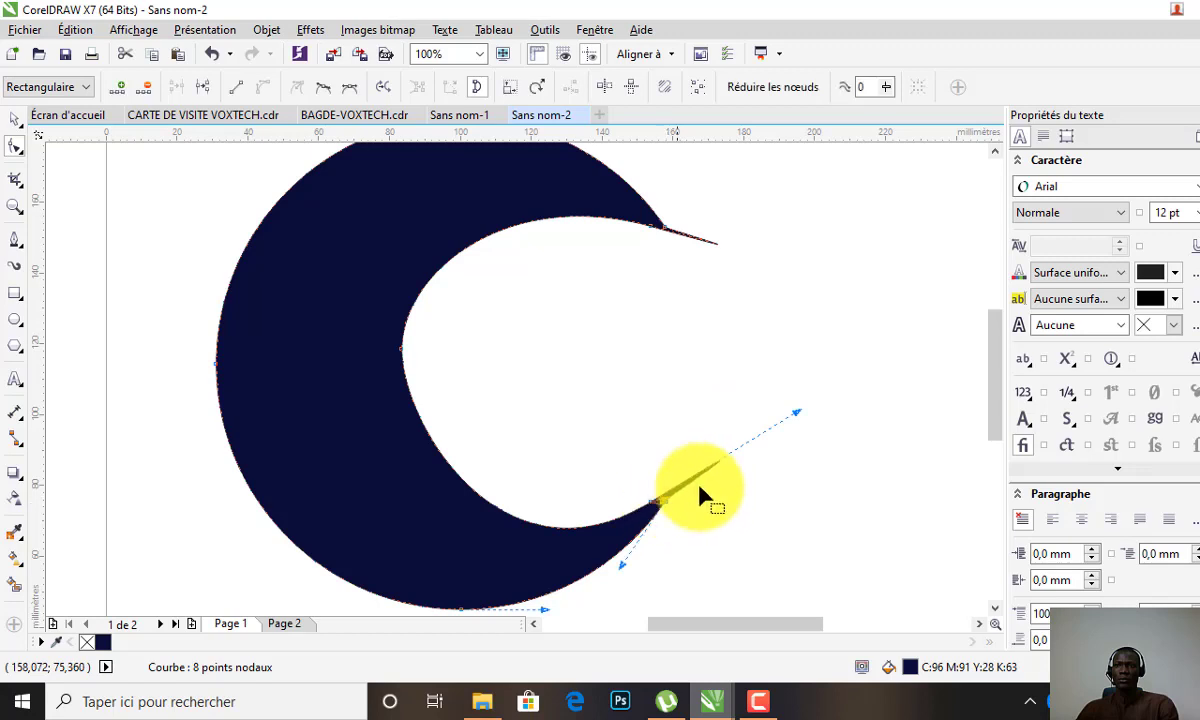
pyautogui.moveTo(699, 489); pyautogui.dragTo(590, 500)
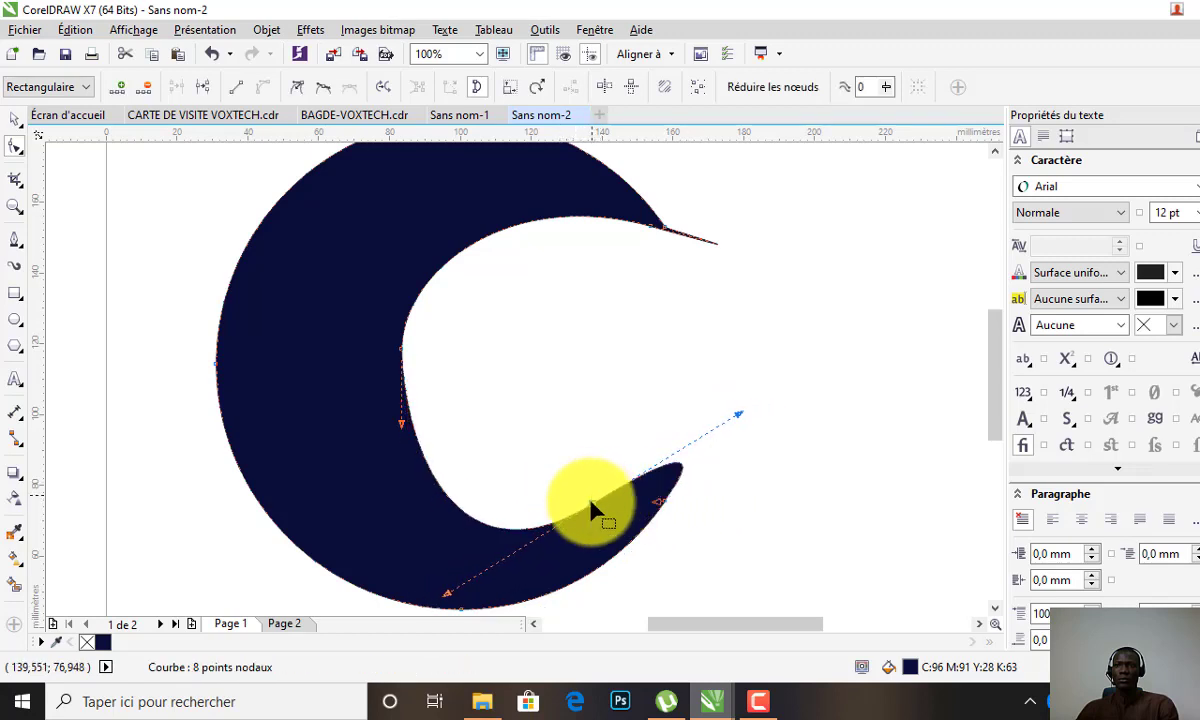
pyautogui.scroll(-2, 603, 482)
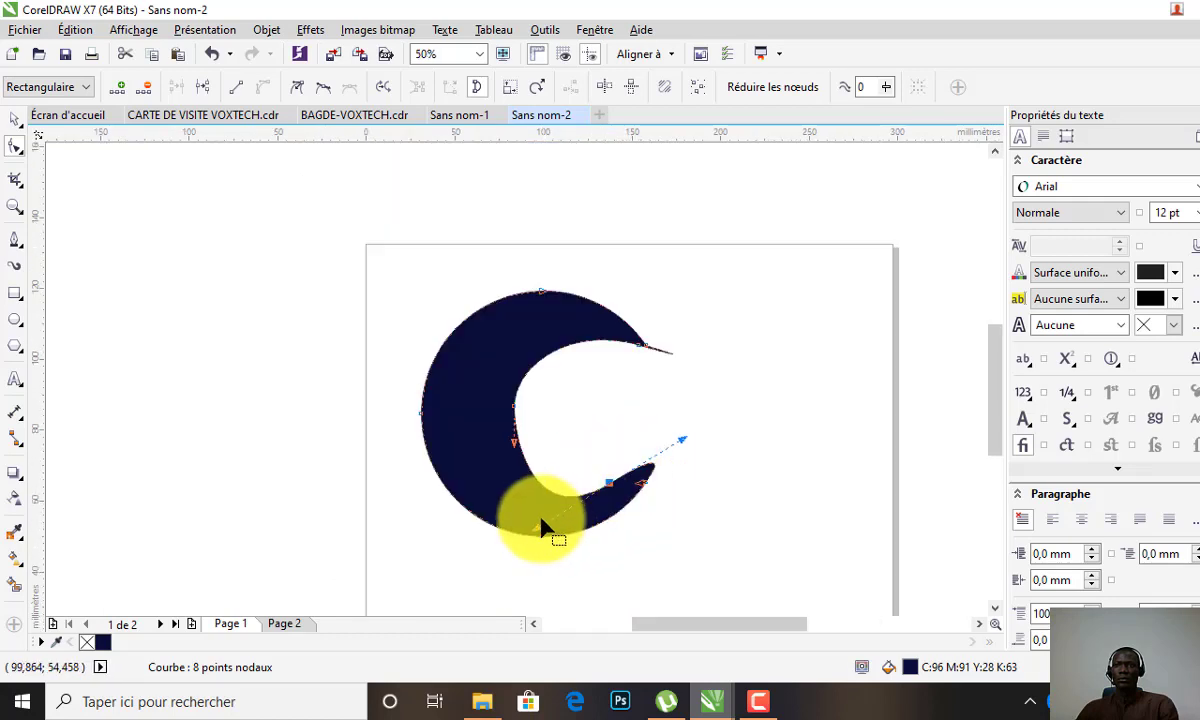
pyautogui.scroll(2, 541, 527)
pyautogui.moveTo(517, 527)
pyautogui.mouseDown()
pyautogui.moveTo(498, 497)
pyautogui.moveTo(531, 527)
pyautogui.mouseUp()
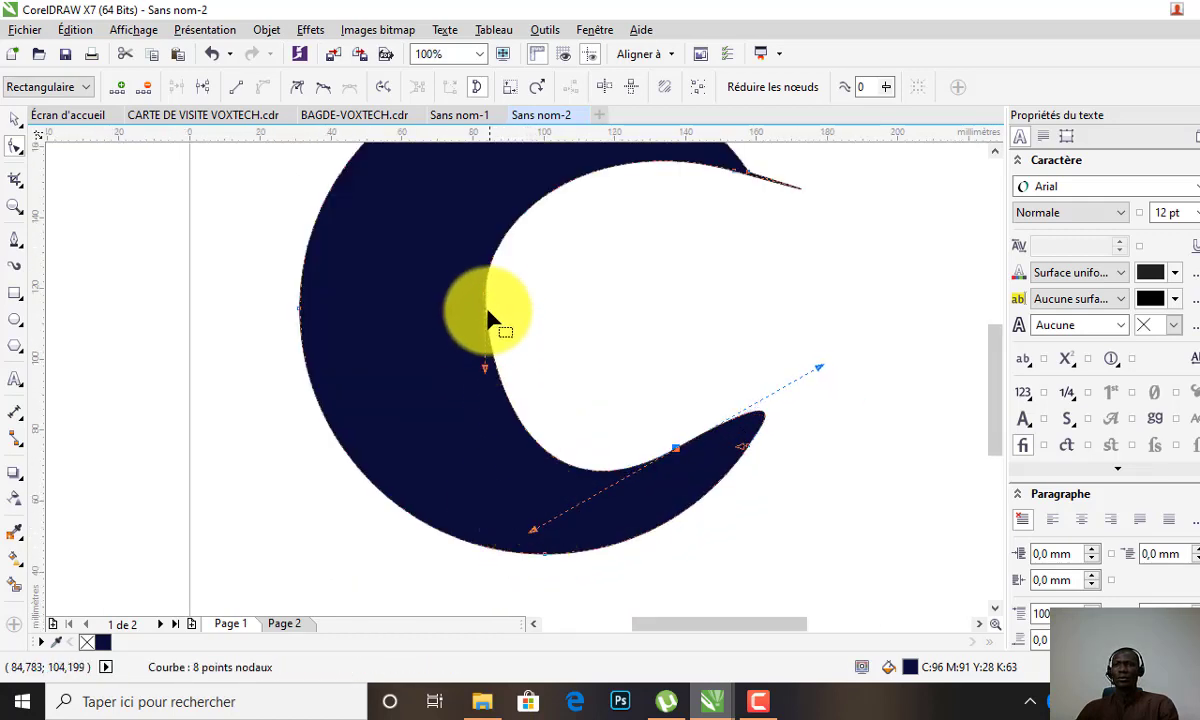
# Step: Move the middle inner node further left, then shift the lower inner node left and flatten its curve to smooth the lower arm
pyautogui.moveTo(490, 303); pyautogui.dragTo(455, 323)
pyautogui.moveTo(532, 533); pyautogui.dragTo(538, 514)
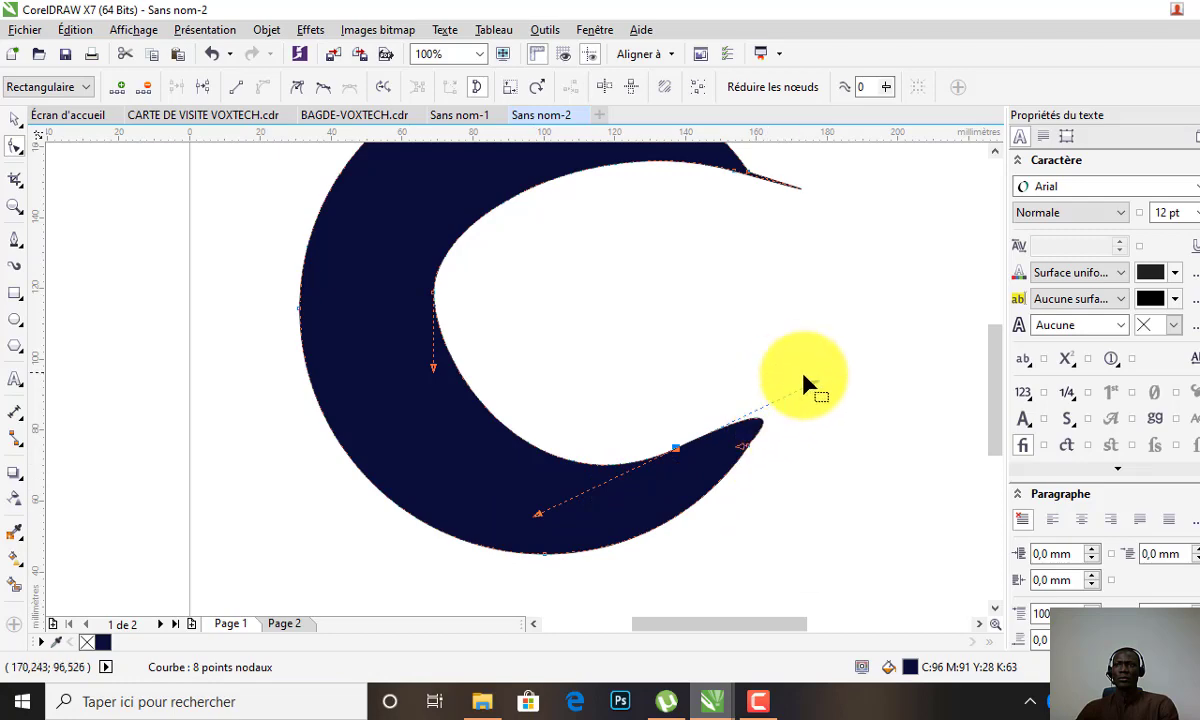
pyautogui.moveTo(803, 380); pyautogui.dragTo(803, 376)
pyautogui.moveTo(756, 444); pyautogui.dragTo(758, 447)
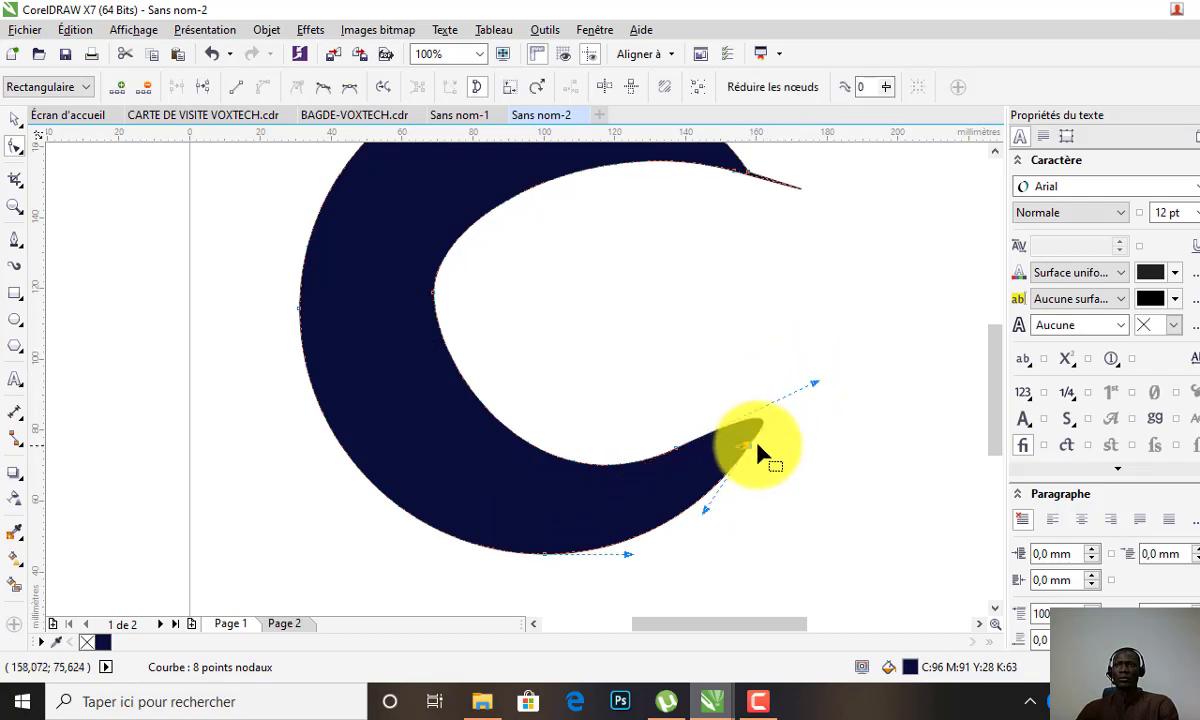
pyautogui.moveTo(670, 445); pyautogui.dragTo(648, 443)
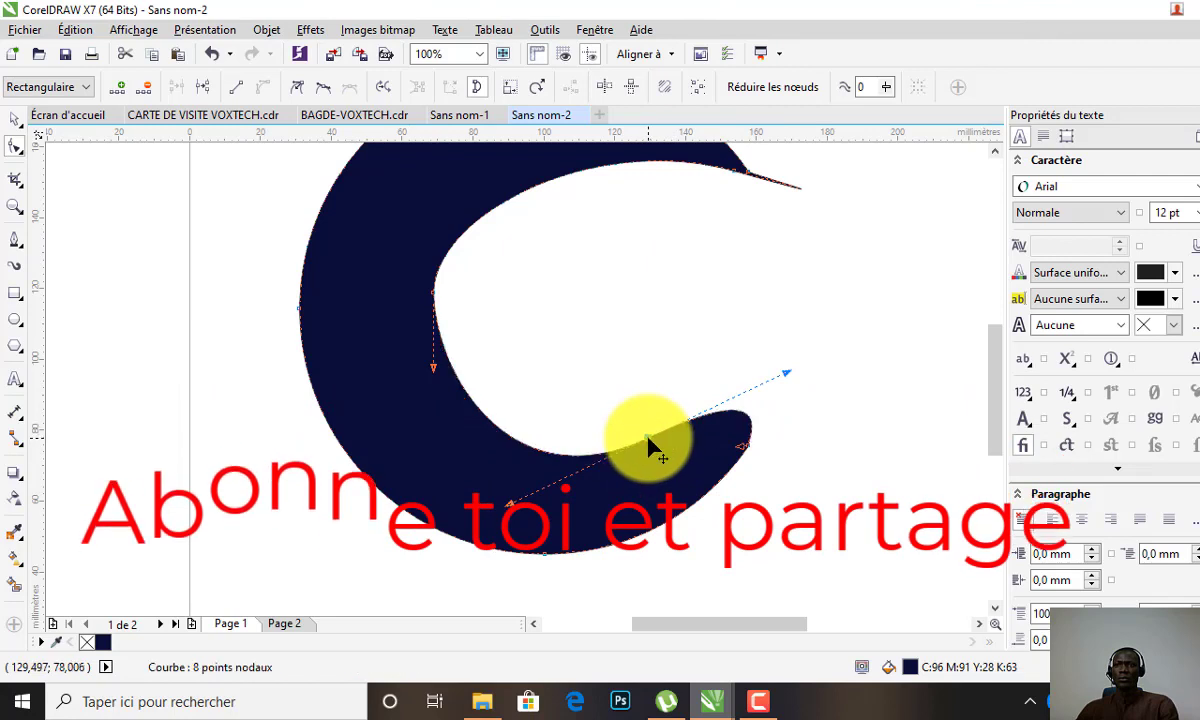
pyautogui.moveTo(510, 502); pyautogui.dragTo(509, 485)
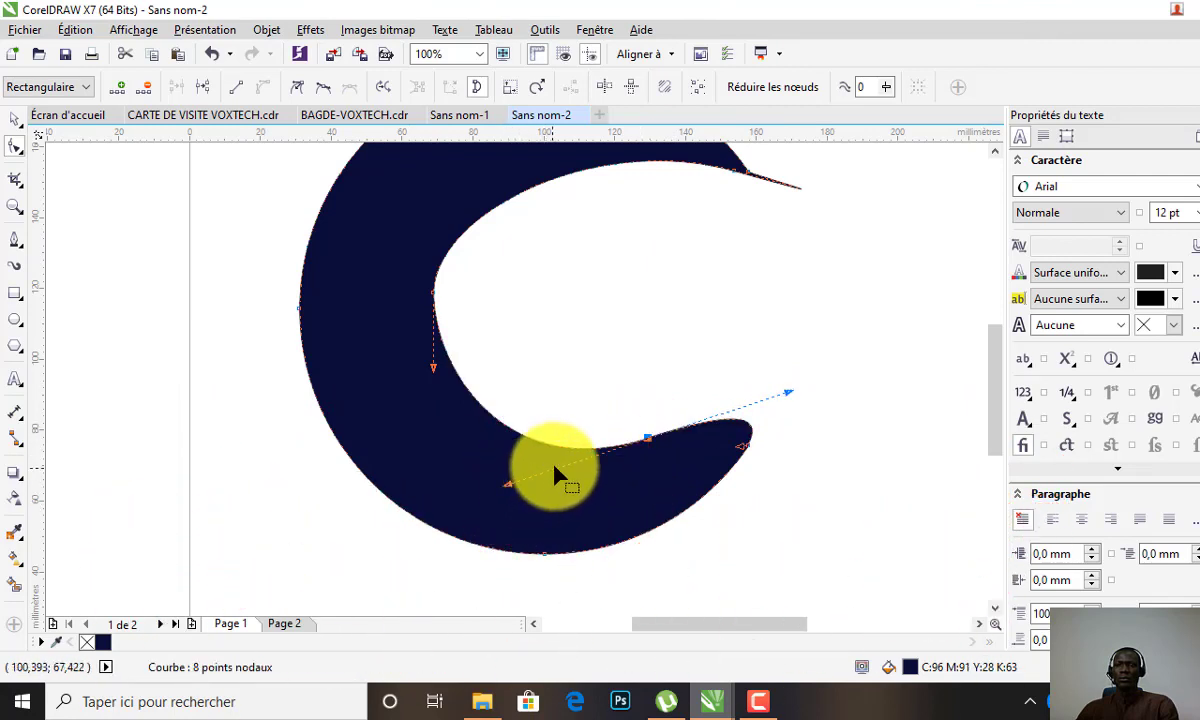
# Step: Reshape the upper tip by moving its inner node left along the arm, turning the spike into a rounded end
pyautogui.scroll(-3, 566, 476)
pyautogui.scroll(3, 645, 327)
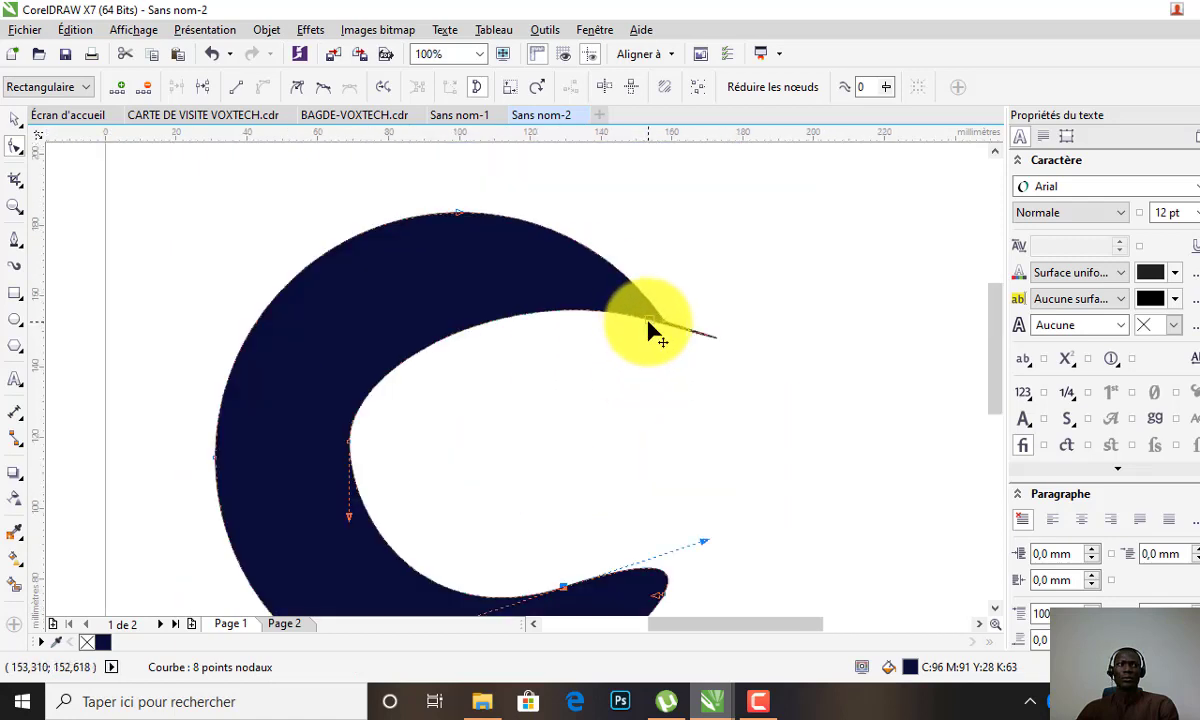
pyautogui.click(648, 330)
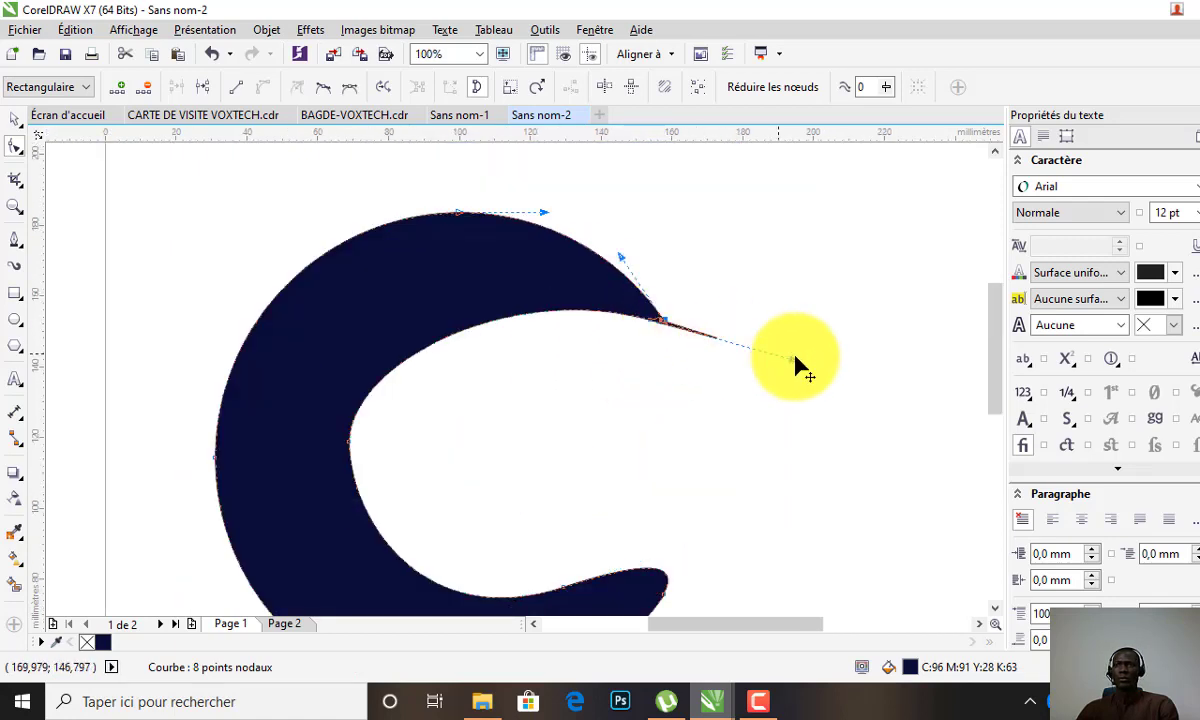
pyautogui.moveTo(797, 362); pyautogui.dragTo(575, 332)
pyautogui.scroll(-1, 630, 338)
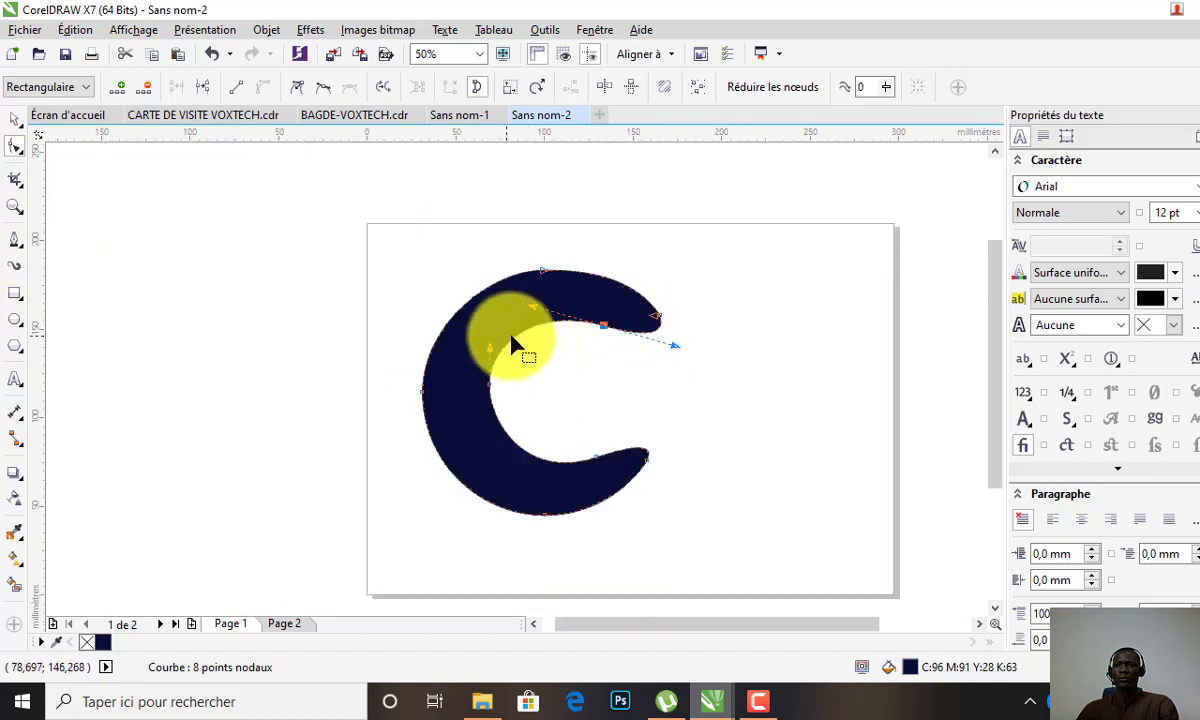
# Step: Shift the middle inner node slightly right and raise the upper inner node and its curve to slim the upper arm
pyautogui.scroll(1, 533, 345)
pyautogui.scroll(-1, 530, 345)
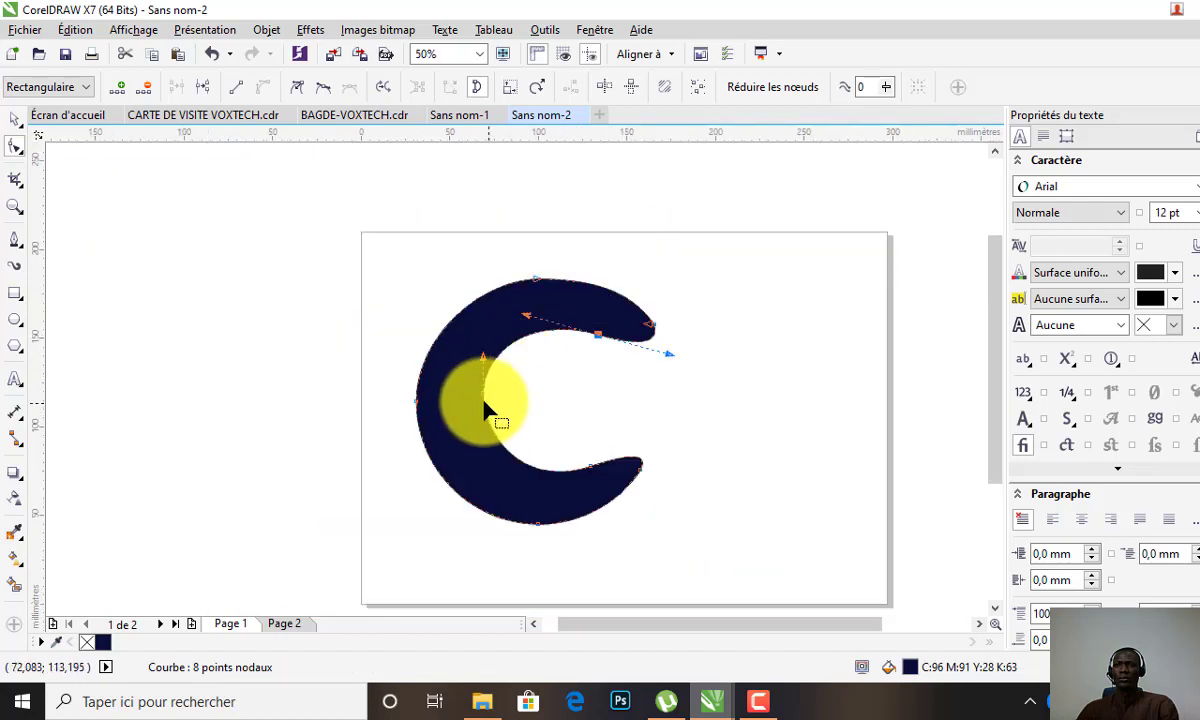
pyautogui.moveTo(488, 405)
pyautogui.mouseDown()
pyautogui.moveTo(504, 391)
pyautogui.moveTo(489, 391)
pyautogui.moveTo(501, 394)
pyautogui.mouseUp()
pyautogui.scroll(1, 495, 390)
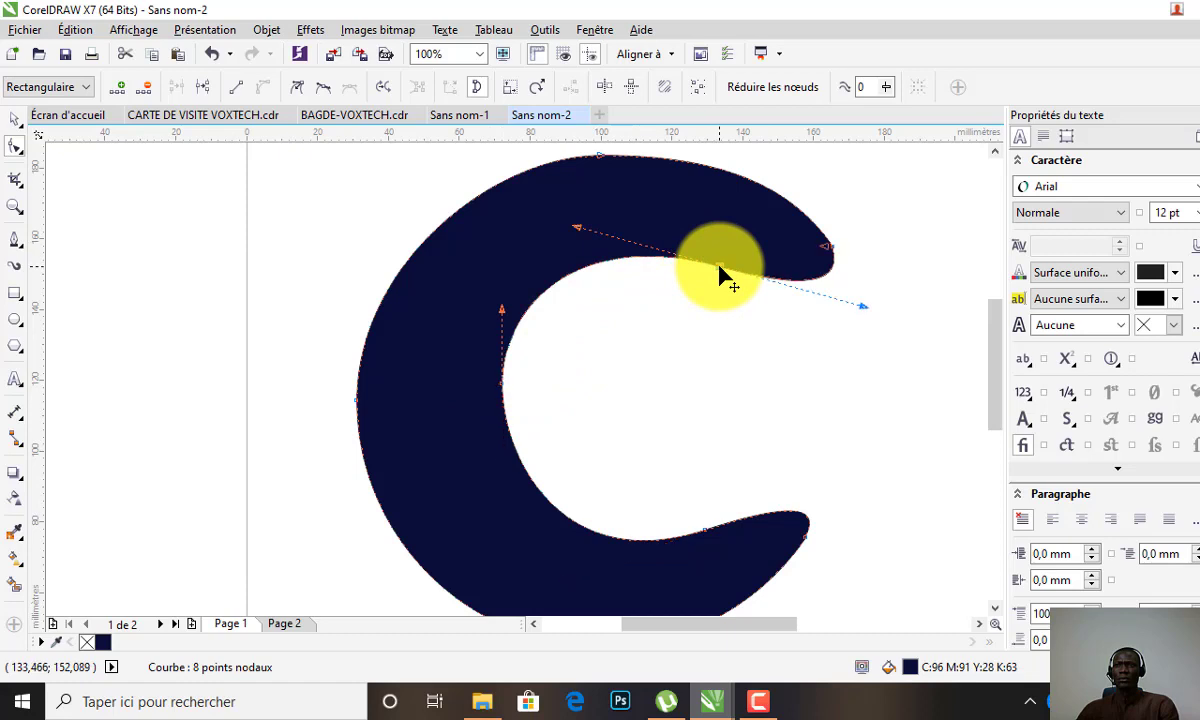
pyautogui.moveTo(720, 265); pyautogui.dragTo(720, 253)
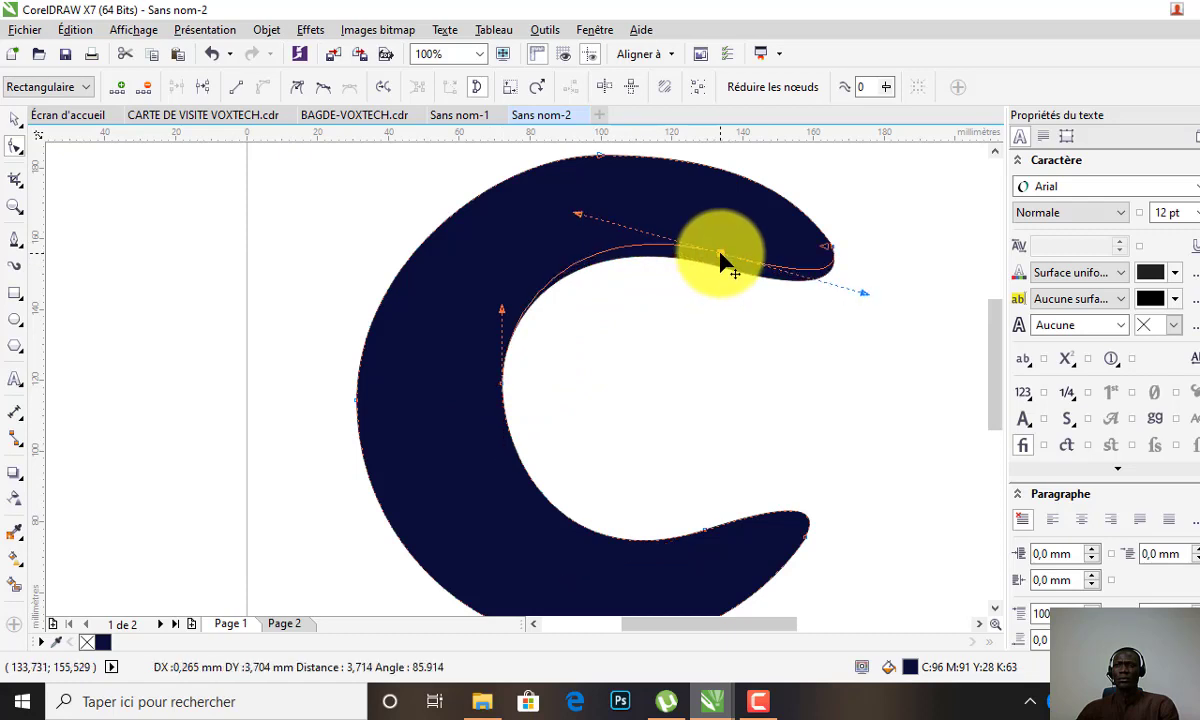
pyautogui.moveTo(579, 214); pyautogui.dragTo(579, 202)
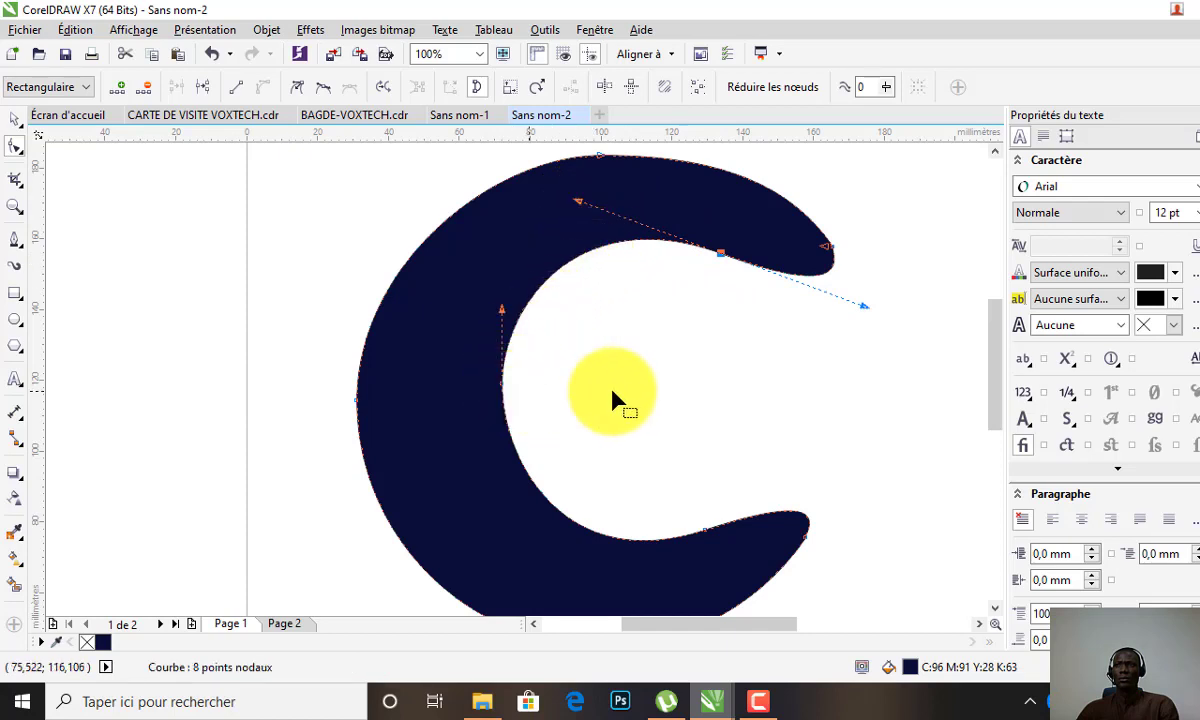
# Step: Move the outer node at the upper tip inward to narrow and shorten the tip
pyautogui.scroll(-2, 613, 393)
pyautogui.scroll(2, 652, 462)
pyautogui.scroll(-2, 660, 455)
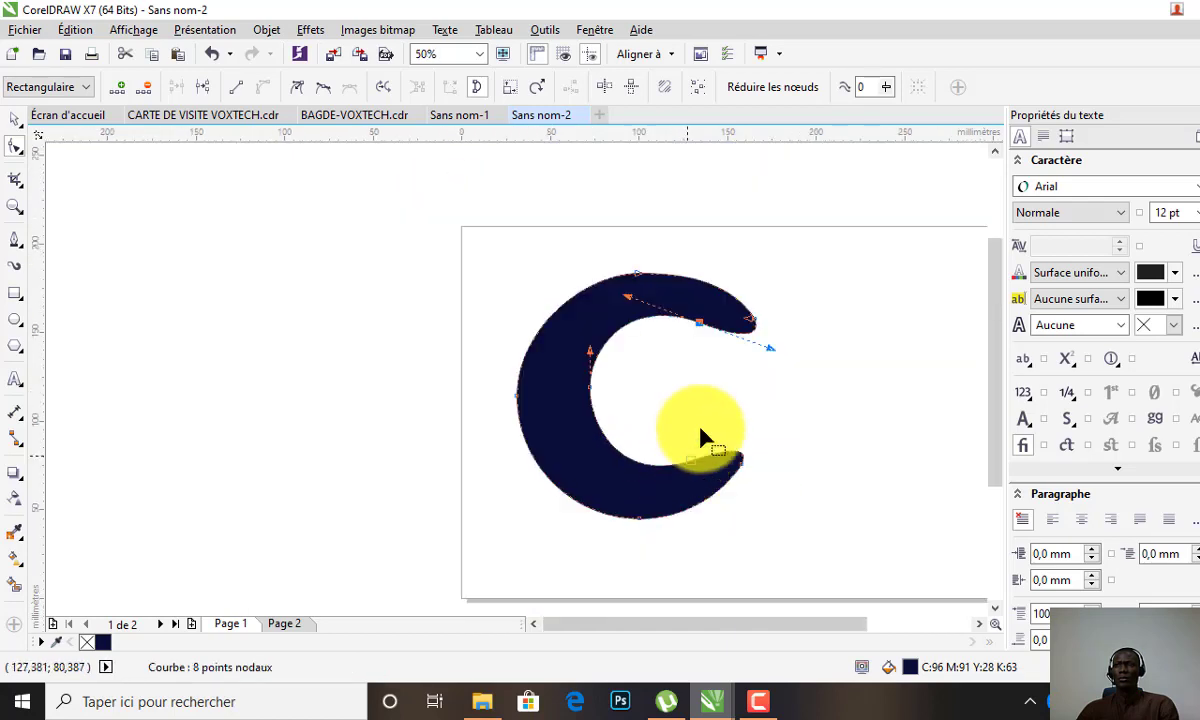
pyautogui.moveTo(751, 320)
pyautogui.mouseDown()
pyautogui.moveTo(734, 312)
pyautogui.moveTo(730, 330)
pyautogui.mouseUp()
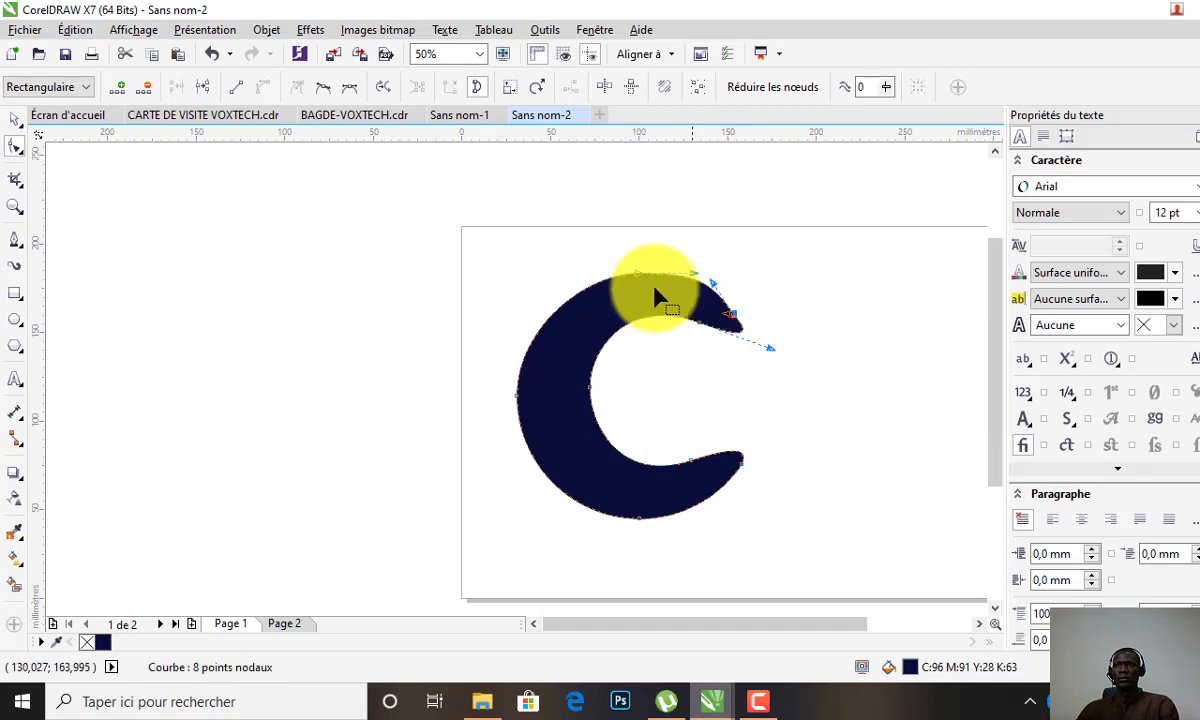
# Step: Adjust the curve at the crescent's topmost node so the upper outer edge slopes slightly downward, and deselect the shape
pyautogui.scroll(2, 640, 278)
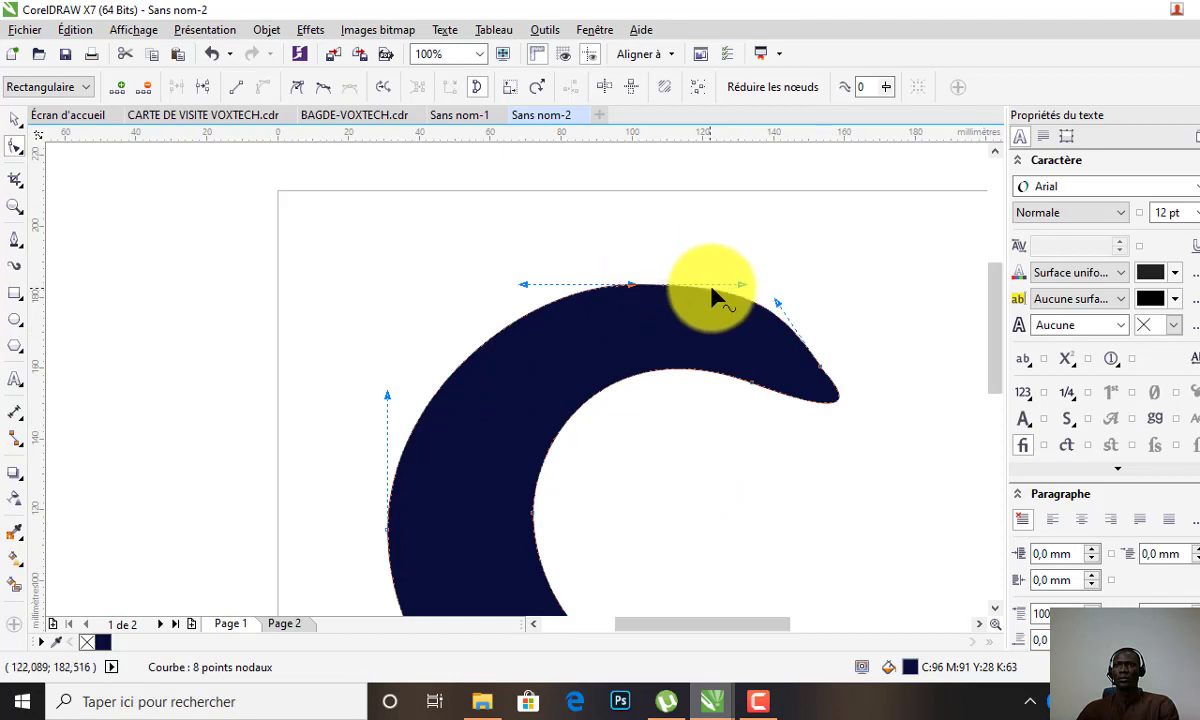
pyautogui.moveTo(743, 285); pyautogui.dragTo(729, 296)
pyautogui.scroll(-2, 710, 316)
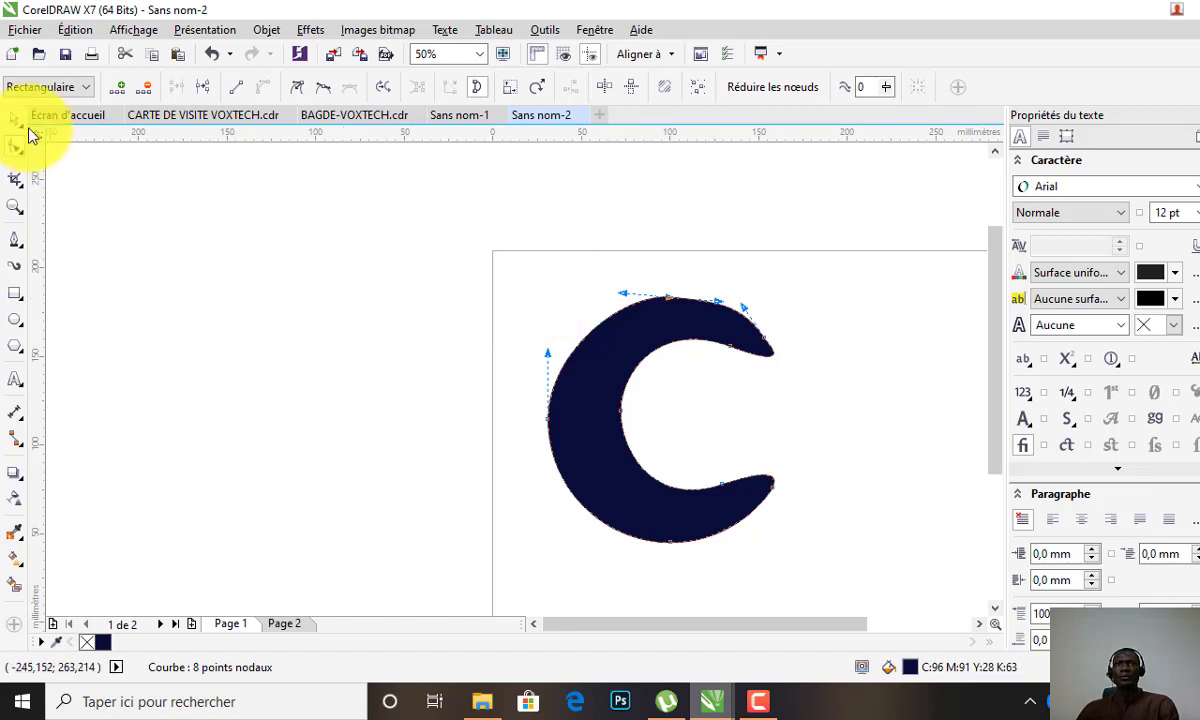
pyautogui.click(15, 120)
pyautogui.click(632, 405)
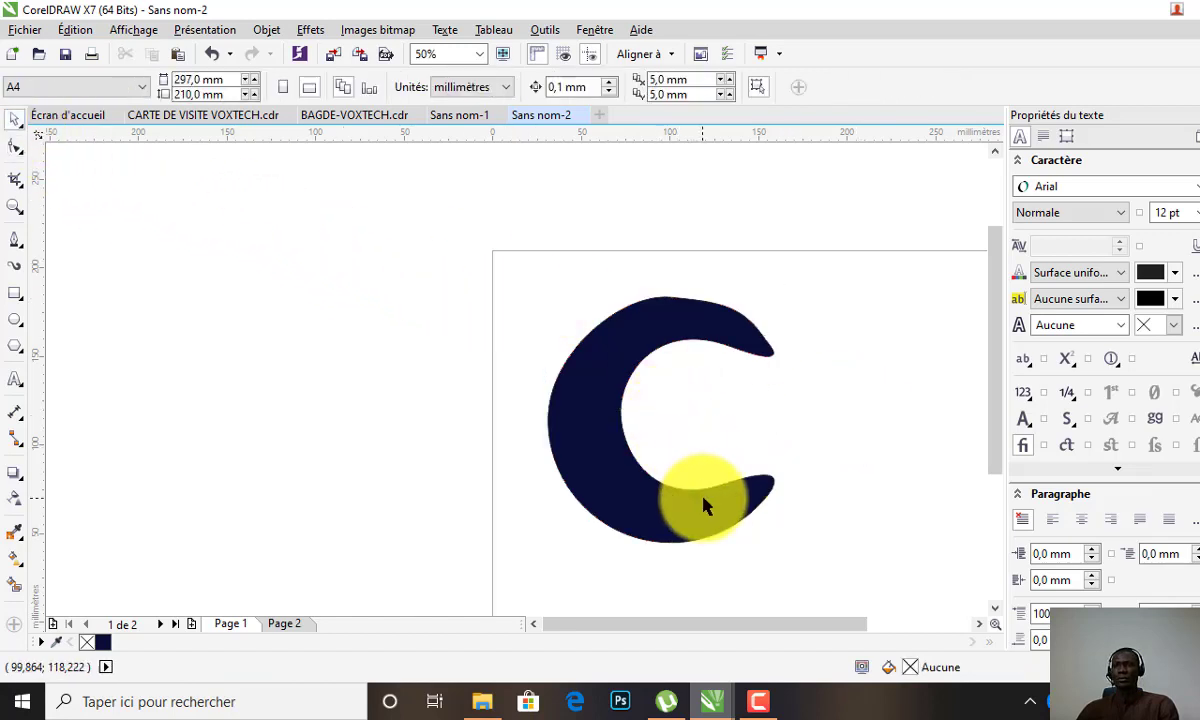
# Step: Draw a curved Pen path about 38 × 82 mm across the crescent's opening, from its upper inner edge to the lower arm
pyautogui.scroll(2, 690, 505)
pyautogui.scroll(-2, 688, 498)
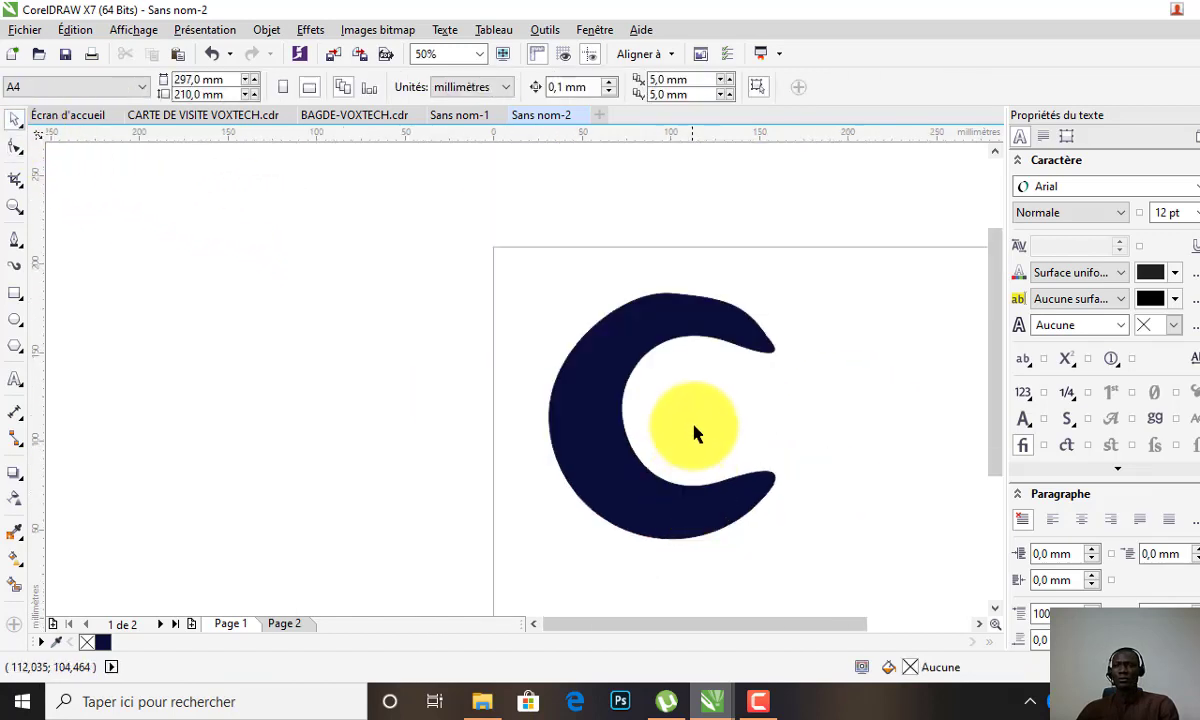
pyautogui.click(27, 249)
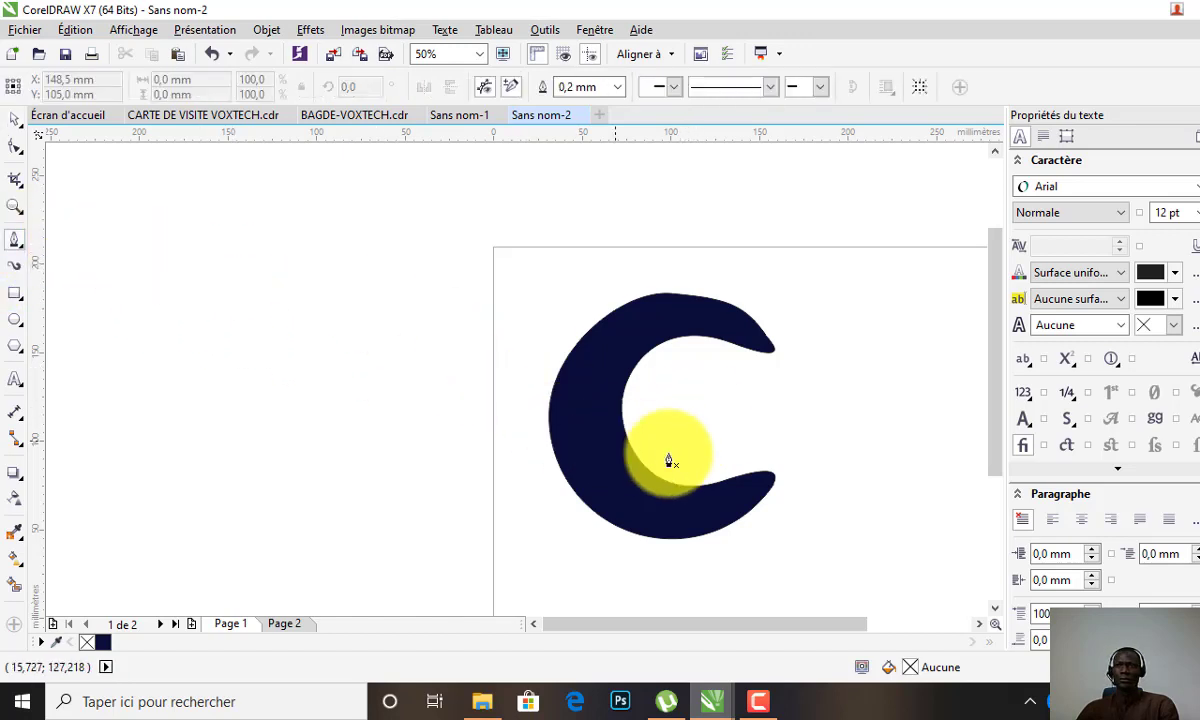
pyautogui.scroll(2, 660, 414)
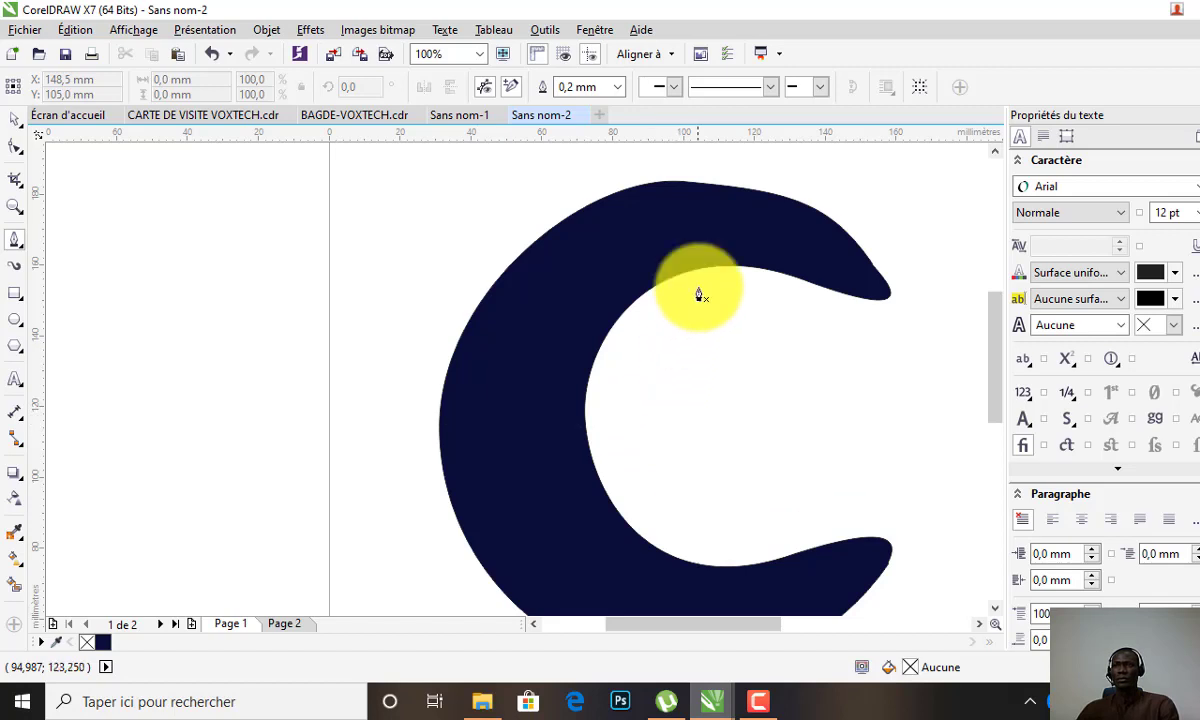
pyautogui.scroll(5, 730, 272)
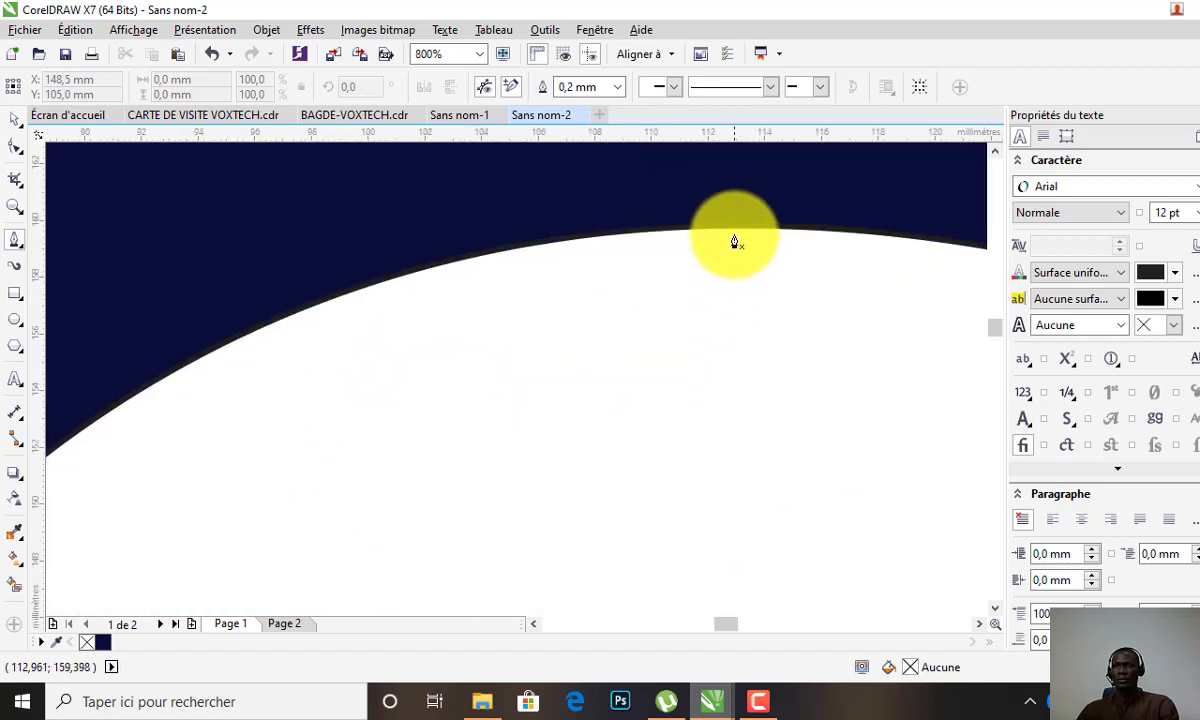
pyautogui.click(734, 240)
pyautogui.scroll(-5, 734, 240)
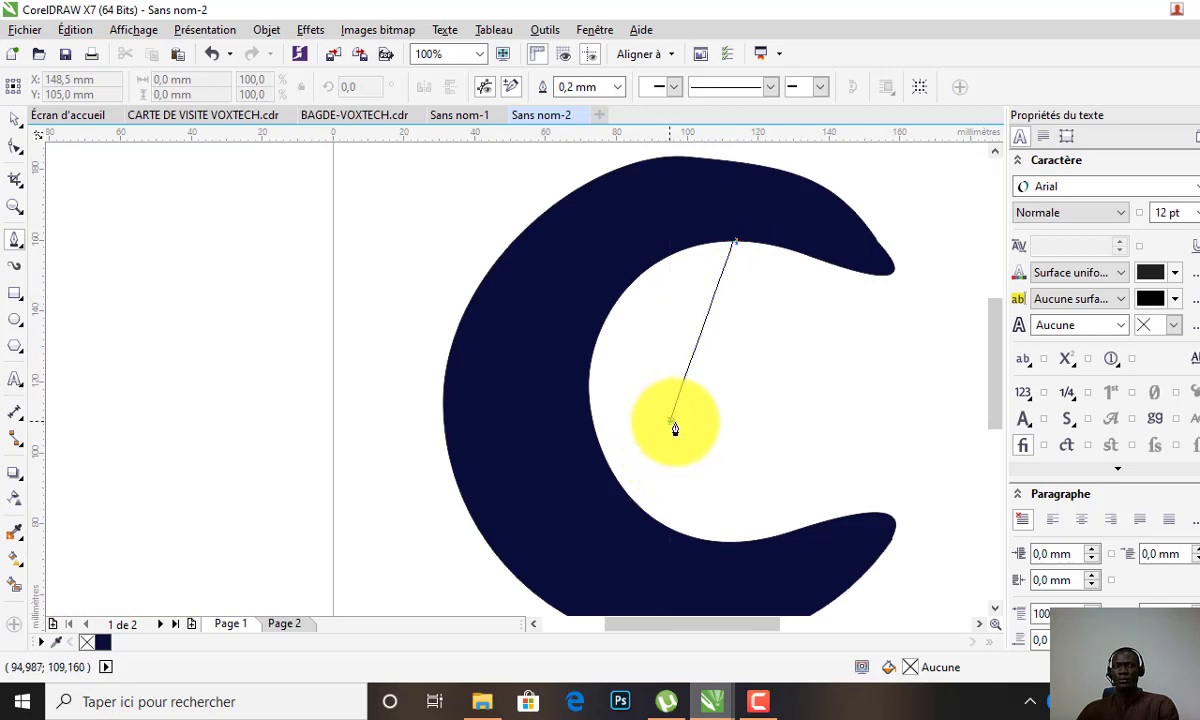
pyautogui.moveTo(669, 421); pyautogui.dragTo(718, 548)
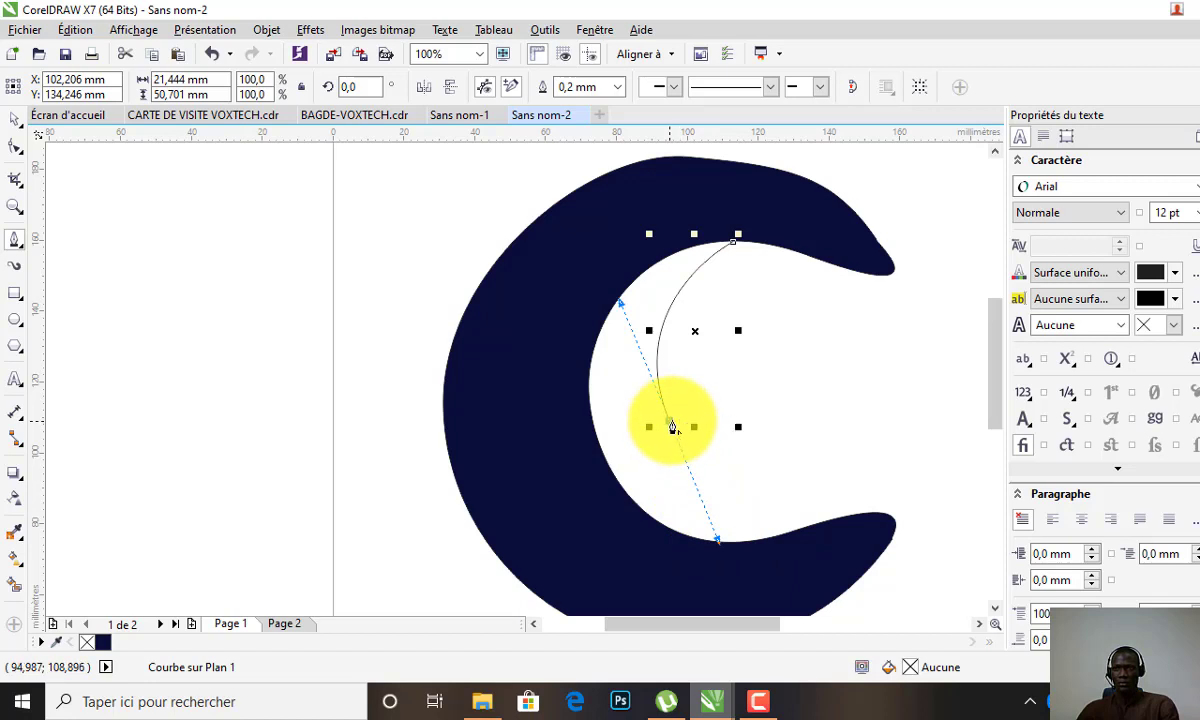
pyautogui.keyDown('alt'); pyautogui.click(672, 427); pyautogui.keyUp('alt')
pyautogui.moveTo(793, 531); pyautogui.dragTo(913, 589)
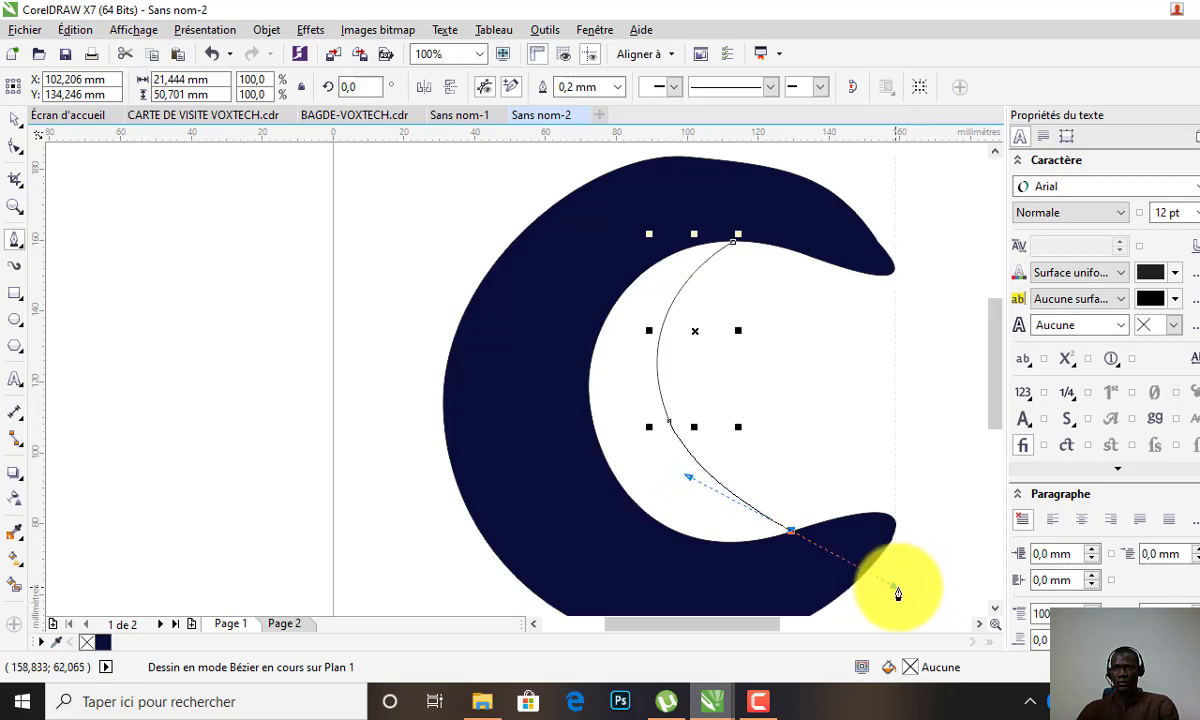
pyautogui.moveTo(898, 594); pyautogui.dragTo(796, 544)
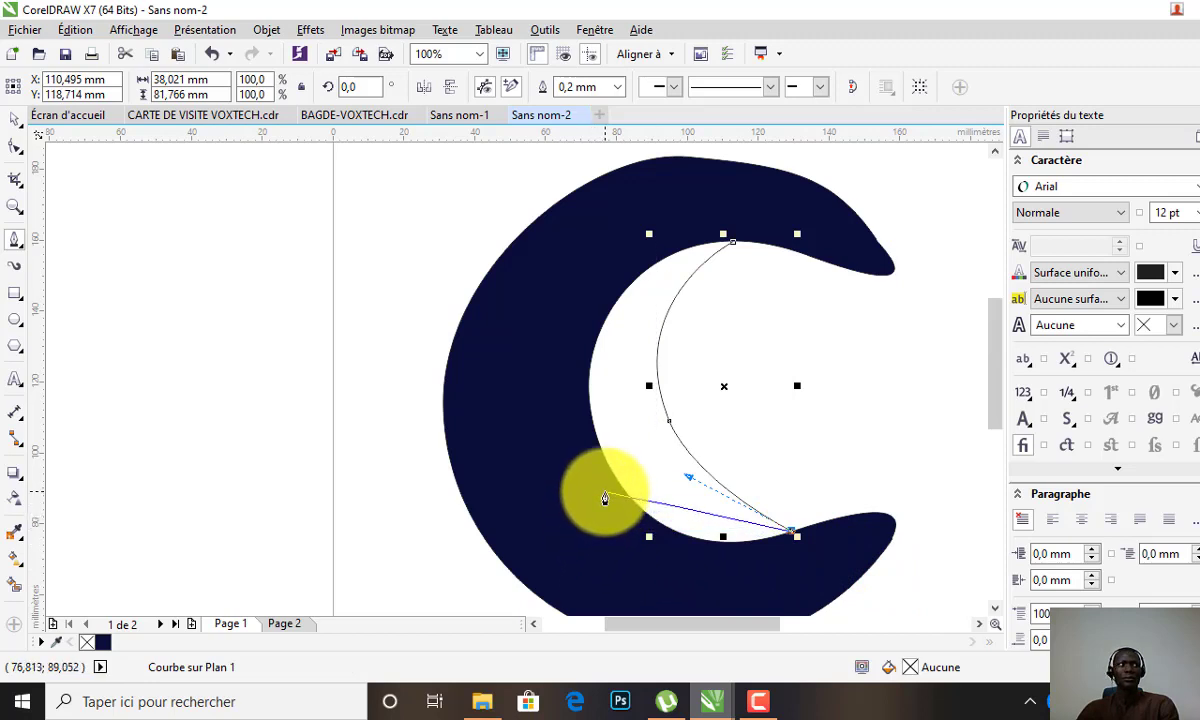
# Step: Close the Pen path with curved segments running over the navy body and back to its start, forming a shape about 59 × 90 mm
pyautogui.moveTo(604, 495); pyautogui.dragTo(501, 402)
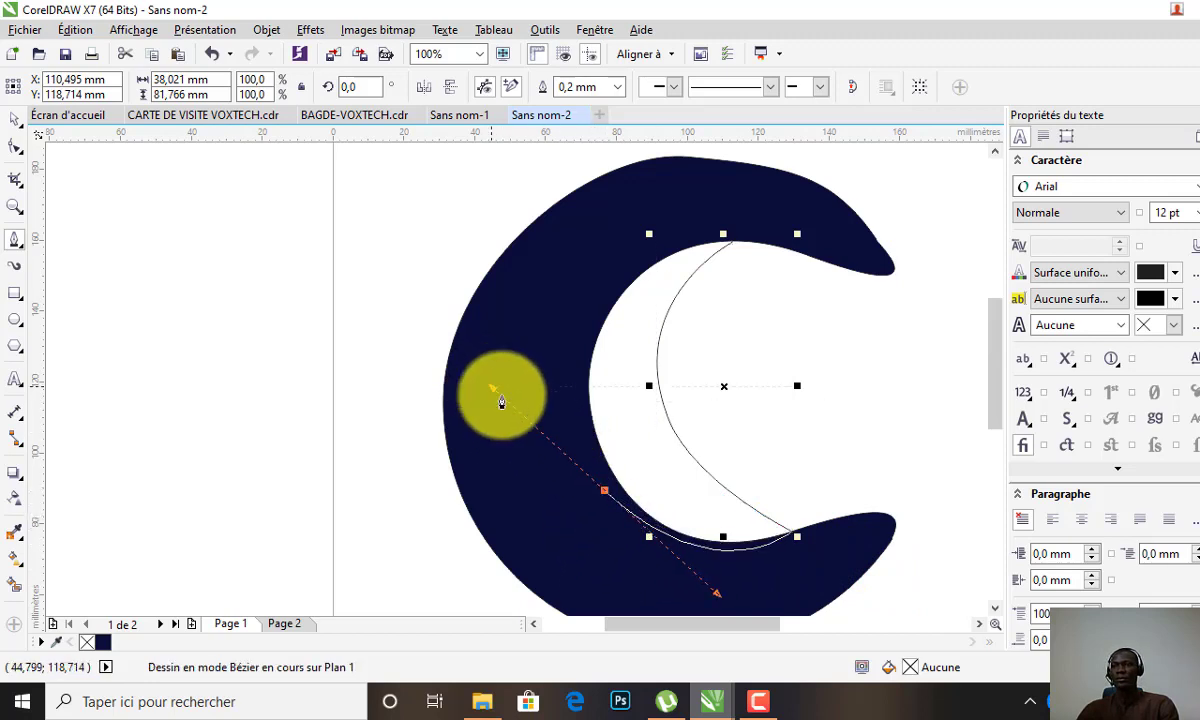
pyautogui.click(604, 490)
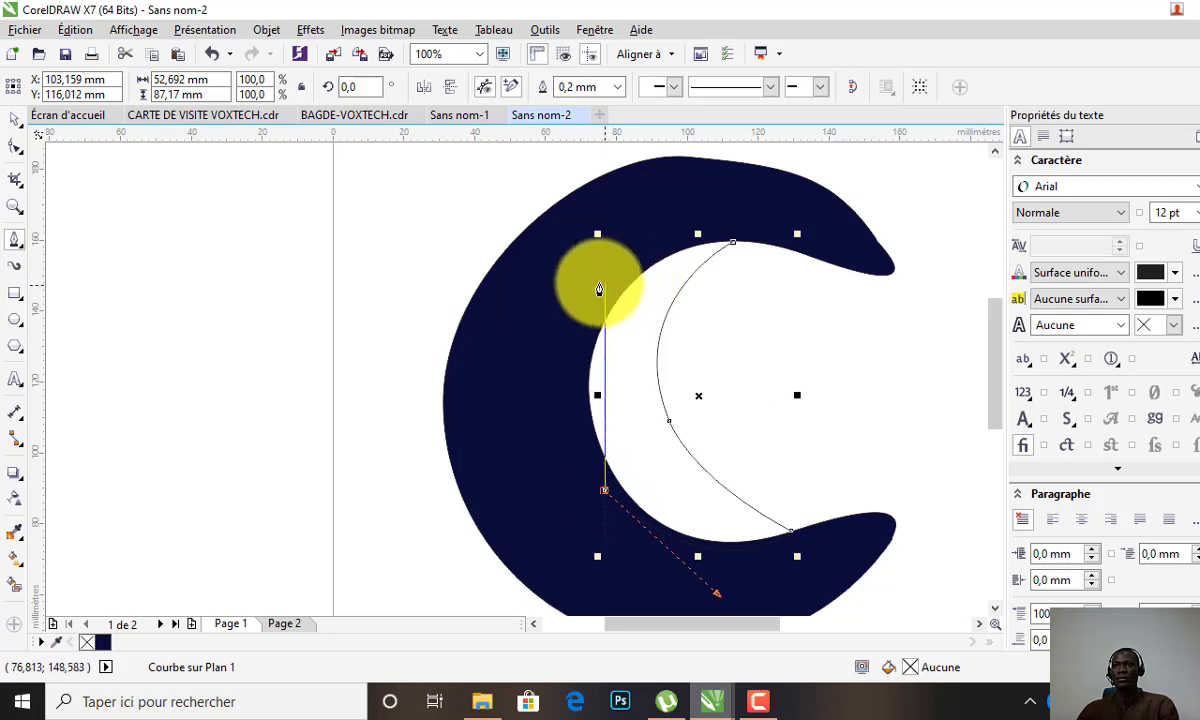
pyautogui.moveTo(649, 241); pyautogui.dragTo(766, 182)
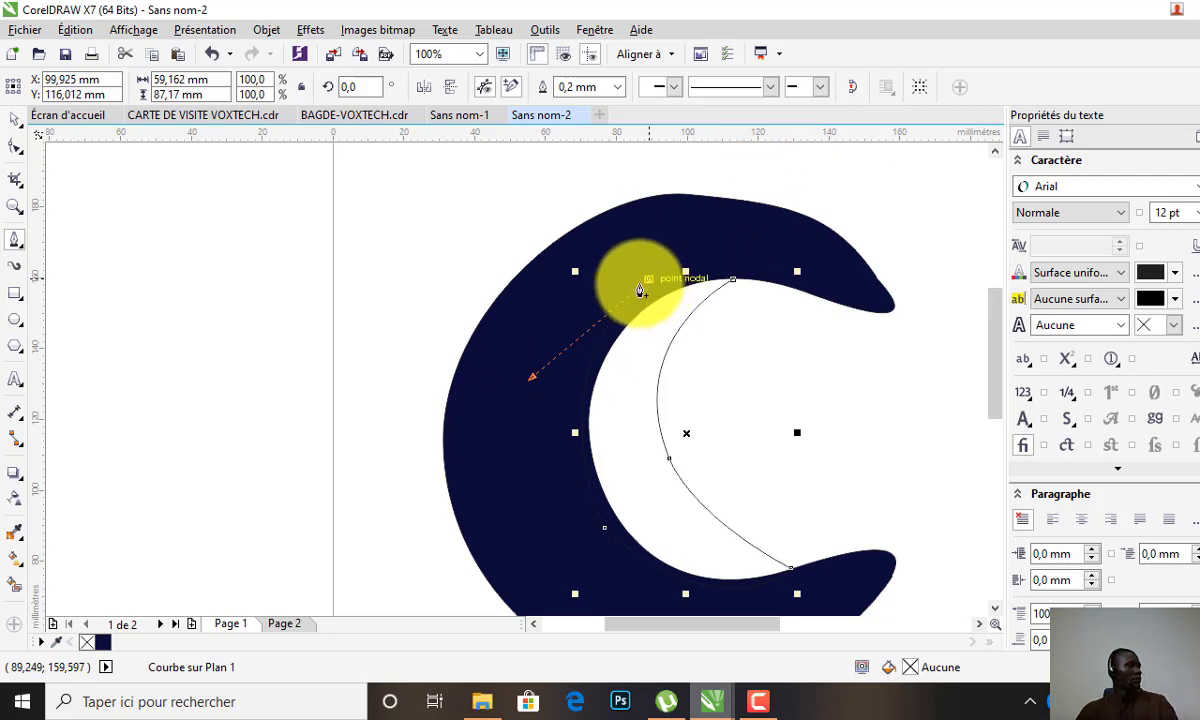
pyautogui.click(640, 290)
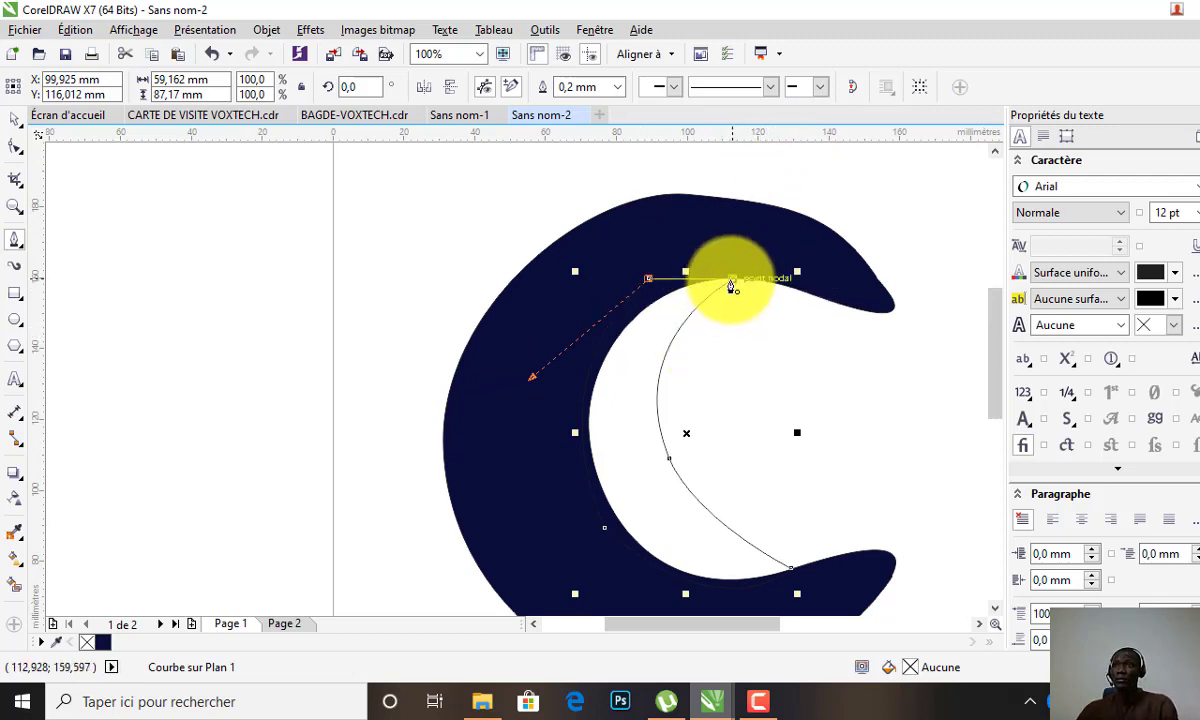
pyautogui.moveTo(732, 280); pyautogui.dragTo(689, 251)
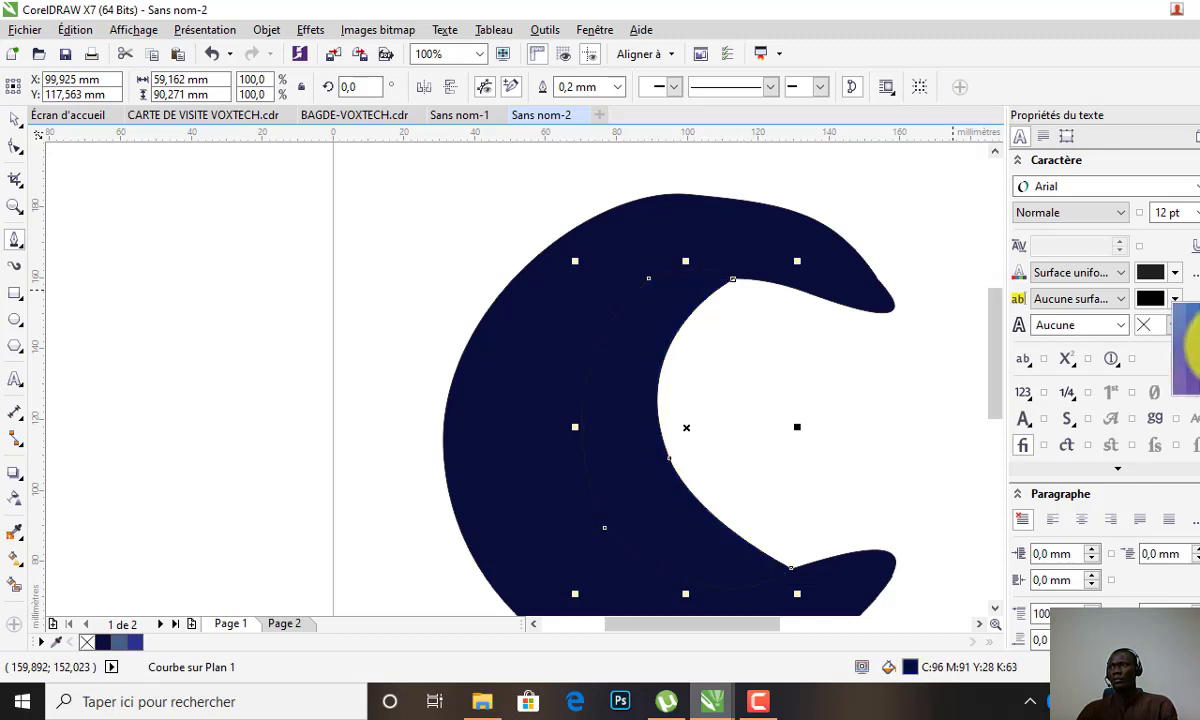
# Step: Fill the new inner shape with blue-violet C:100 M:99 Y:20 K:11 and send it to the back of the page
pyautogui.click(1190, 342)
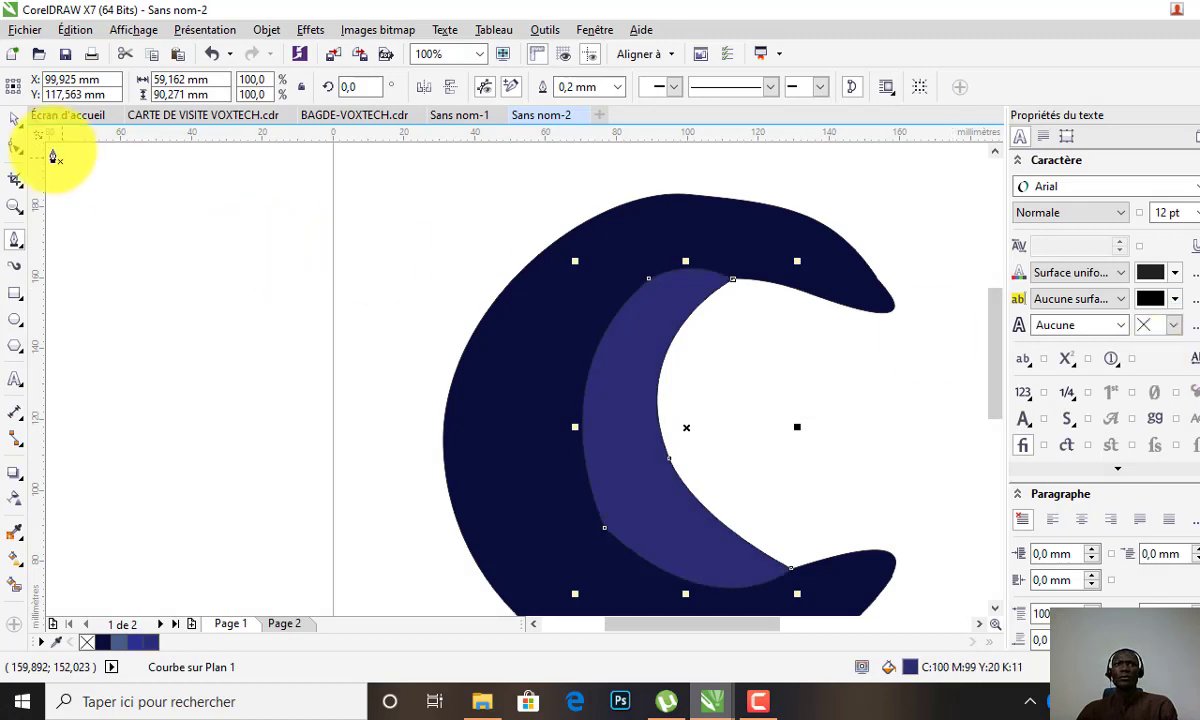
pyautogui.rightClick(652, 432)
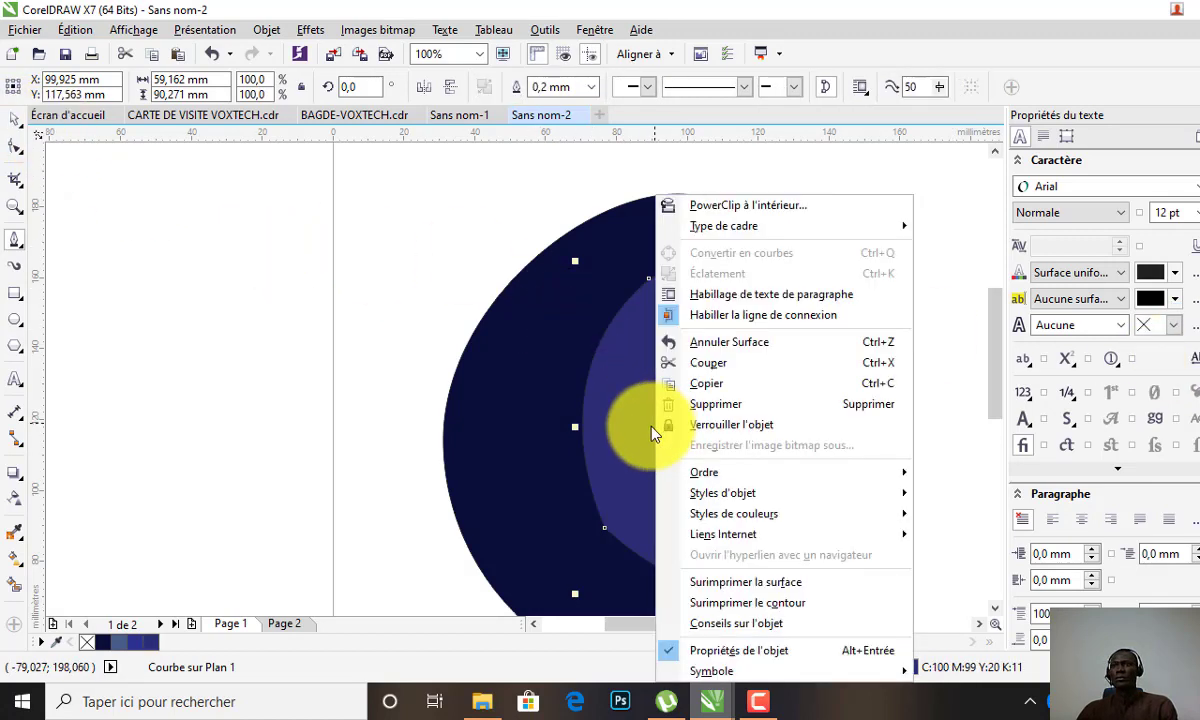
pyautogui.moveTo(712, 472)
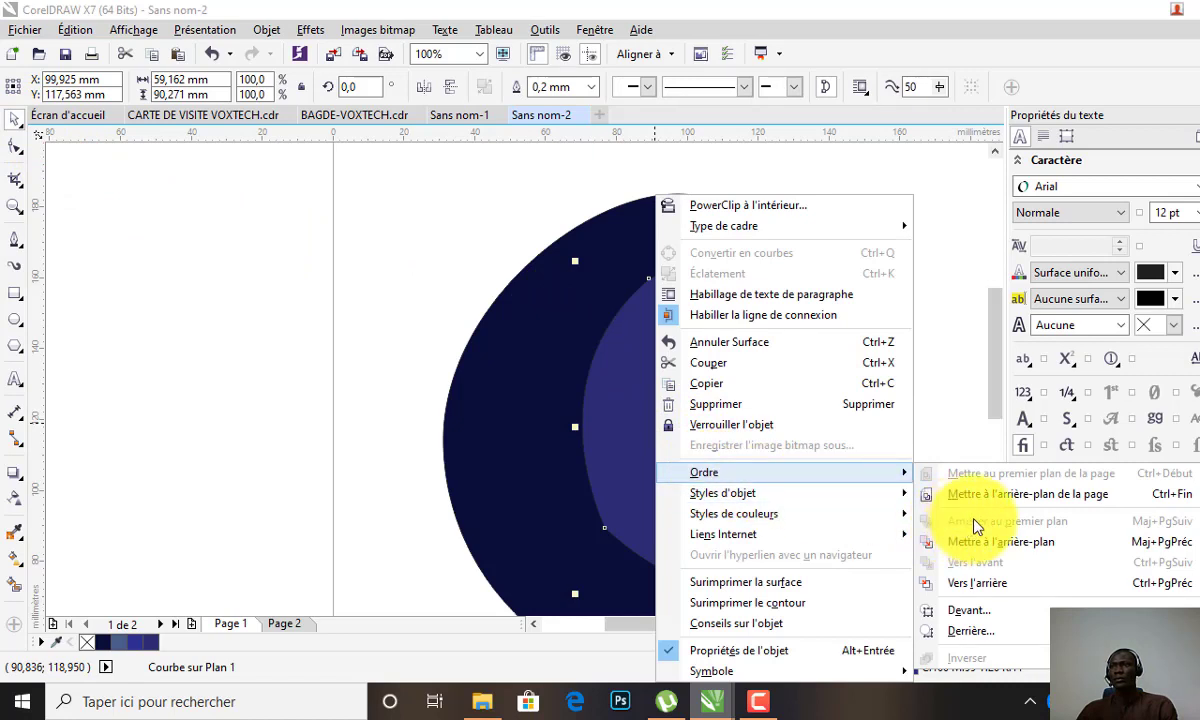
pyautogui.click(985, 494)
pyautogui.scroll(-2, 592, 351)
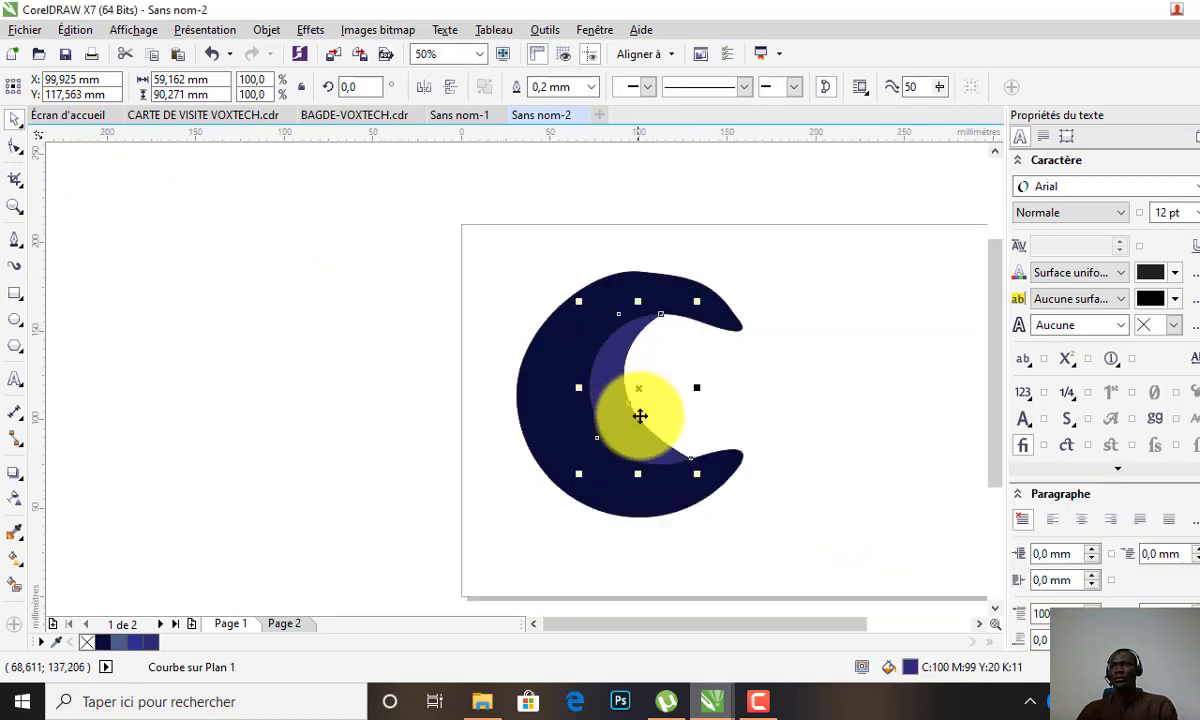
pyautogui.scroll(2, 638, 418)
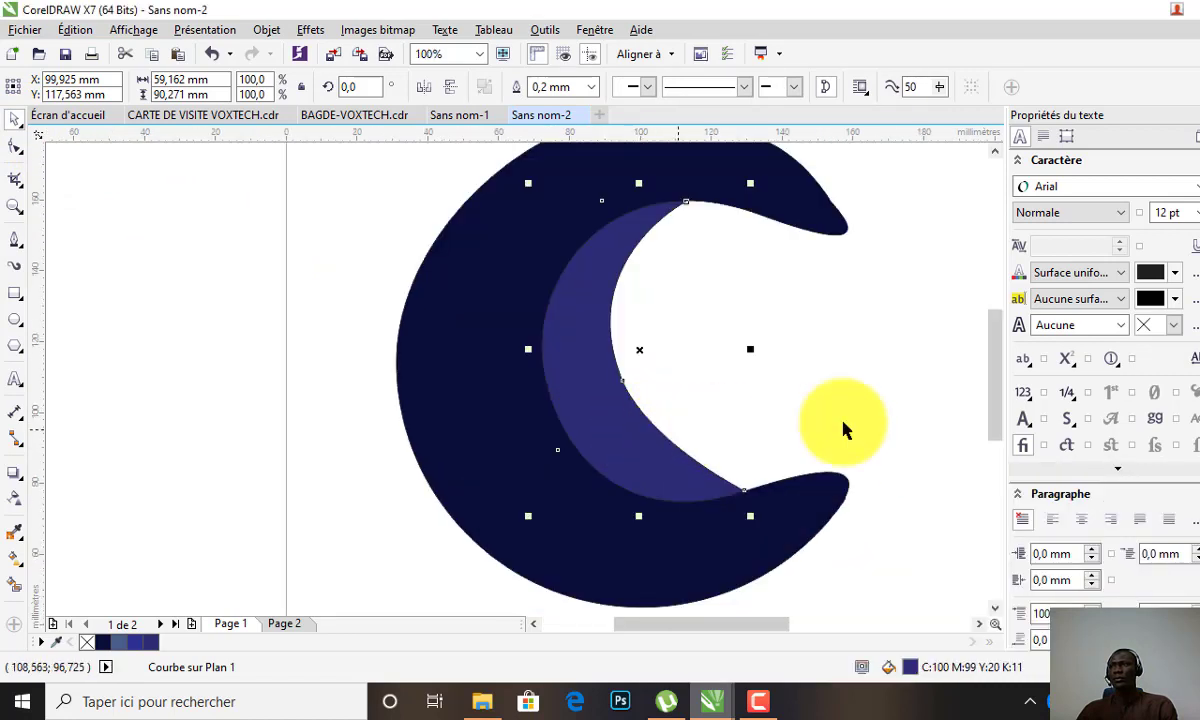
# Step: Recolor the inner shape to a muted dark blue, C:100 M:96 Y:30 K:29
pyautogui.click(1199, 349)
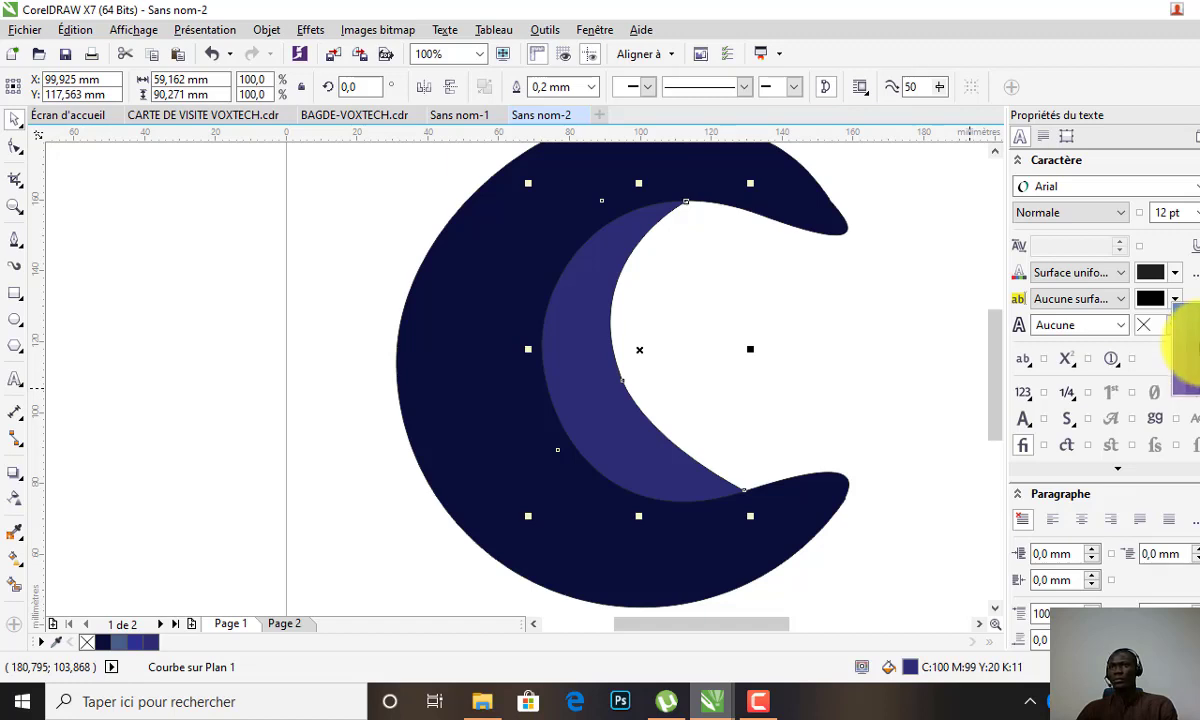
pyautogui.click(1195, 355)
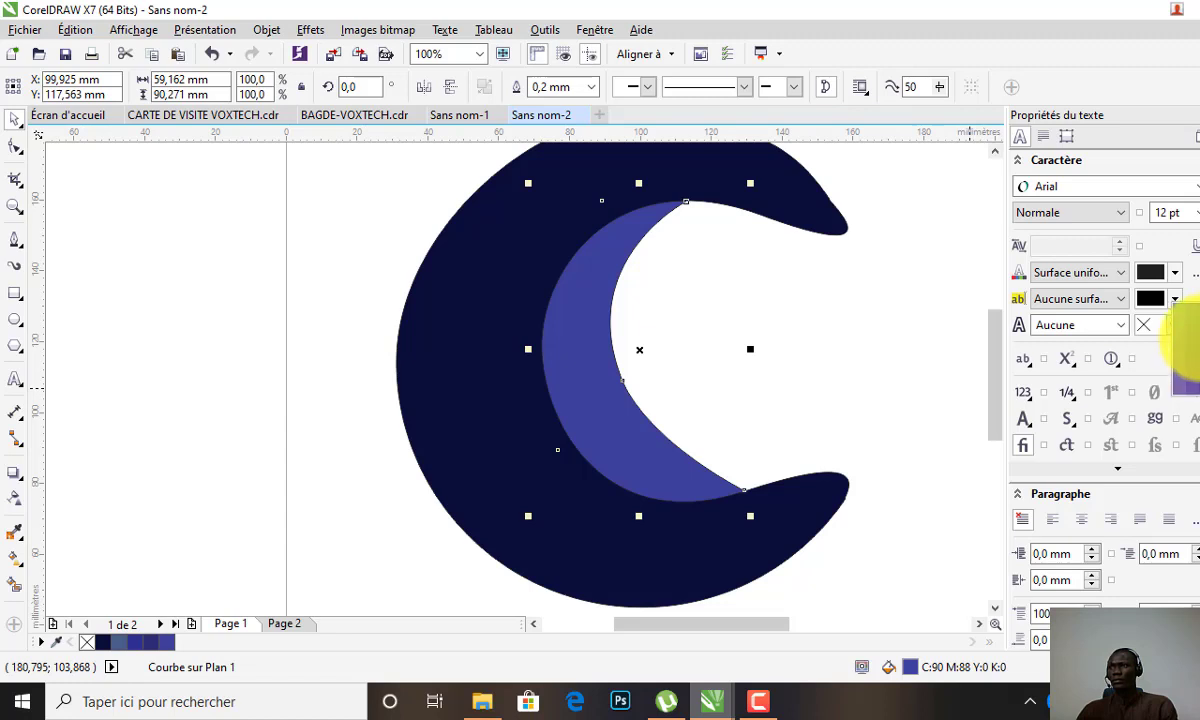
pyautogui.click(1195, 350)
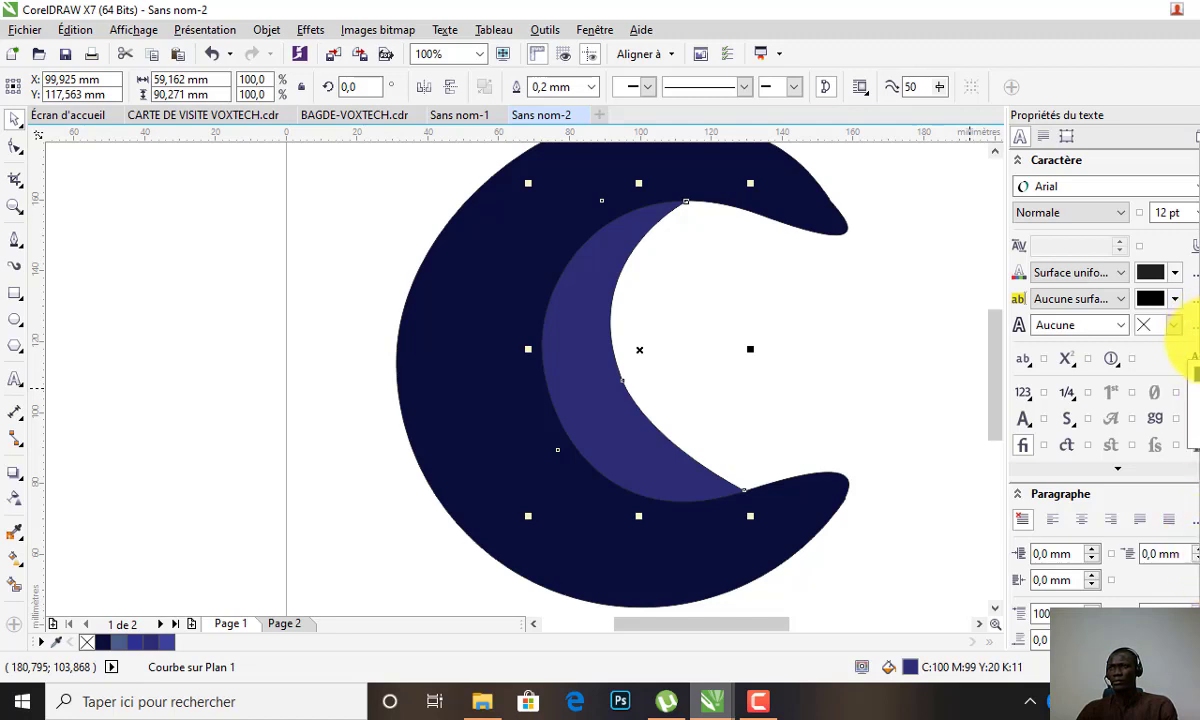
pyautogui.click(1199, 342)
pyautogui.click(1186, 380)
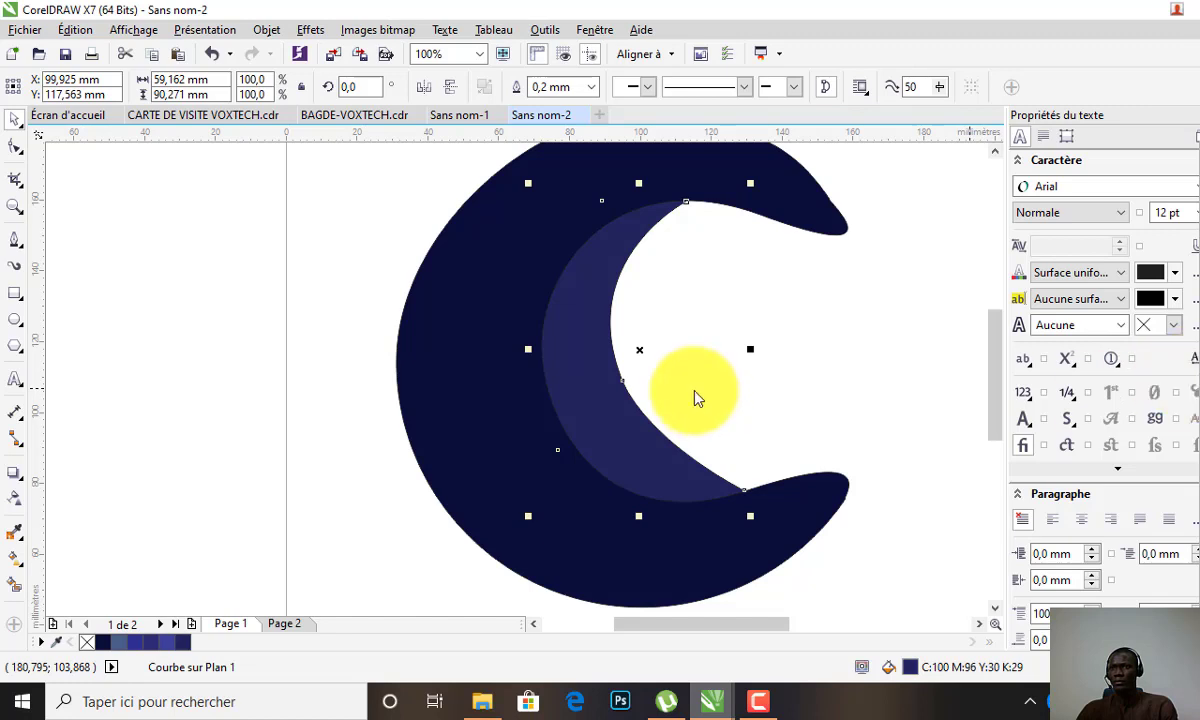
# Step: Remove the outline from the inner dark blue shape
pyautogui.scroll(-3, 648, 362)
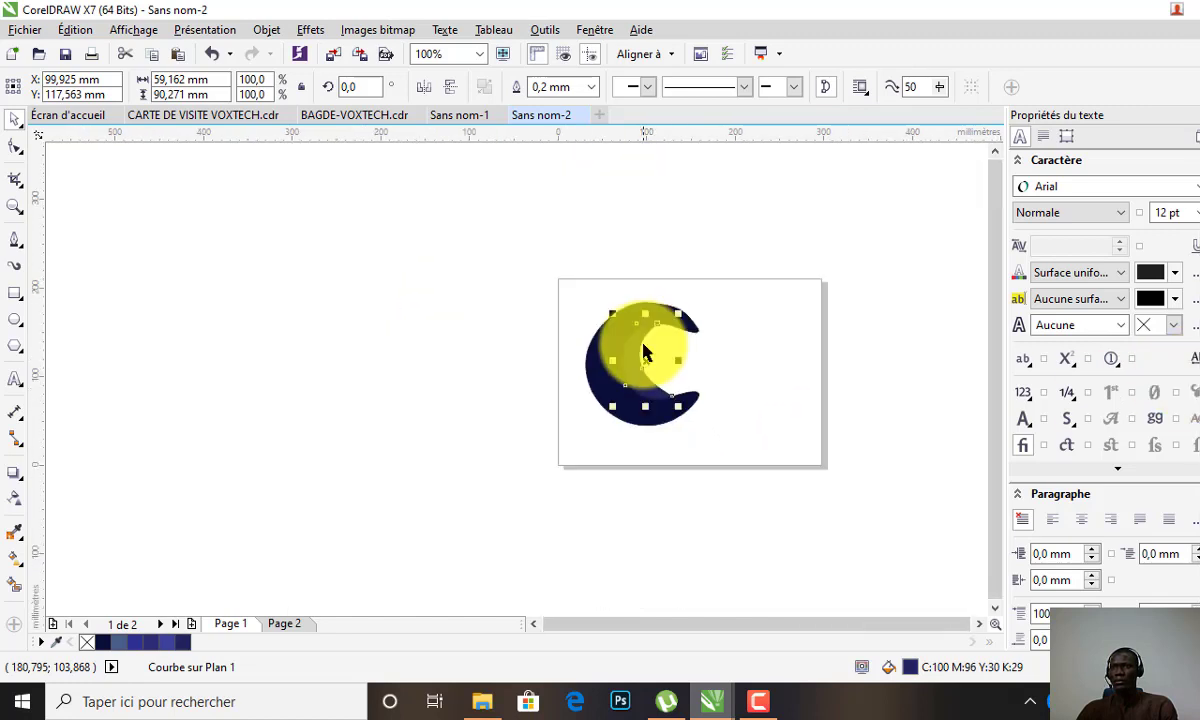
pyautogui.scroll(5, 643, 352)
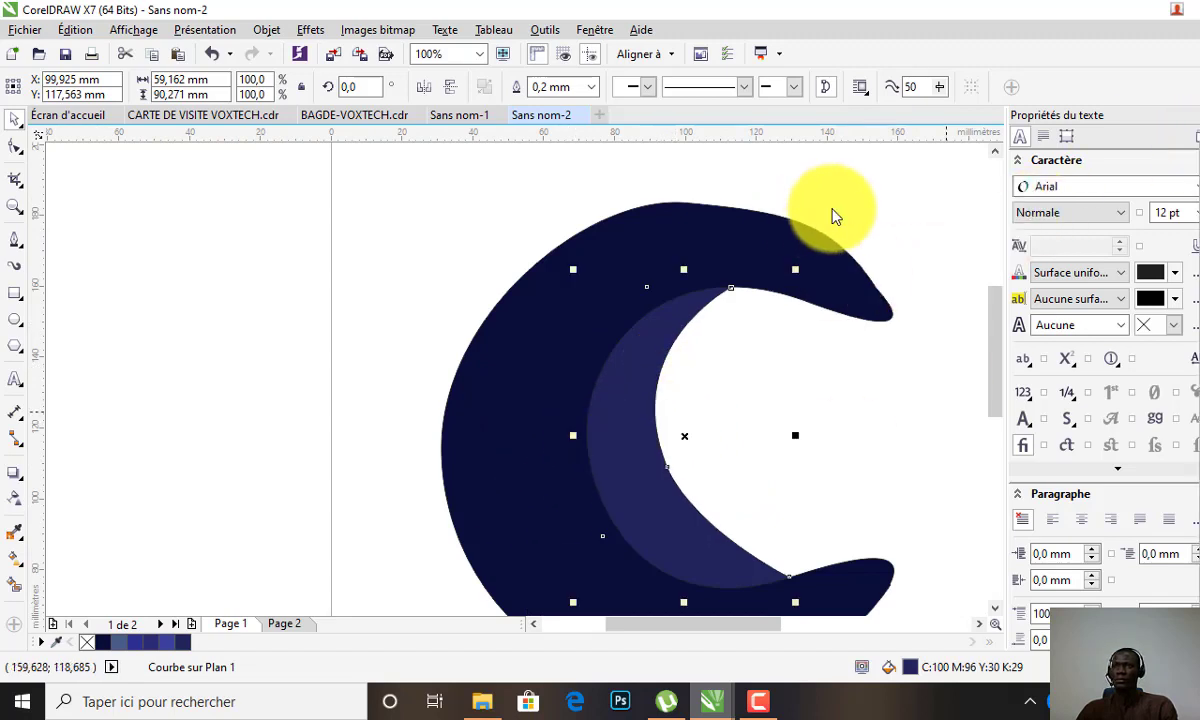
pyautogui.scroll(-2, 622, 225)
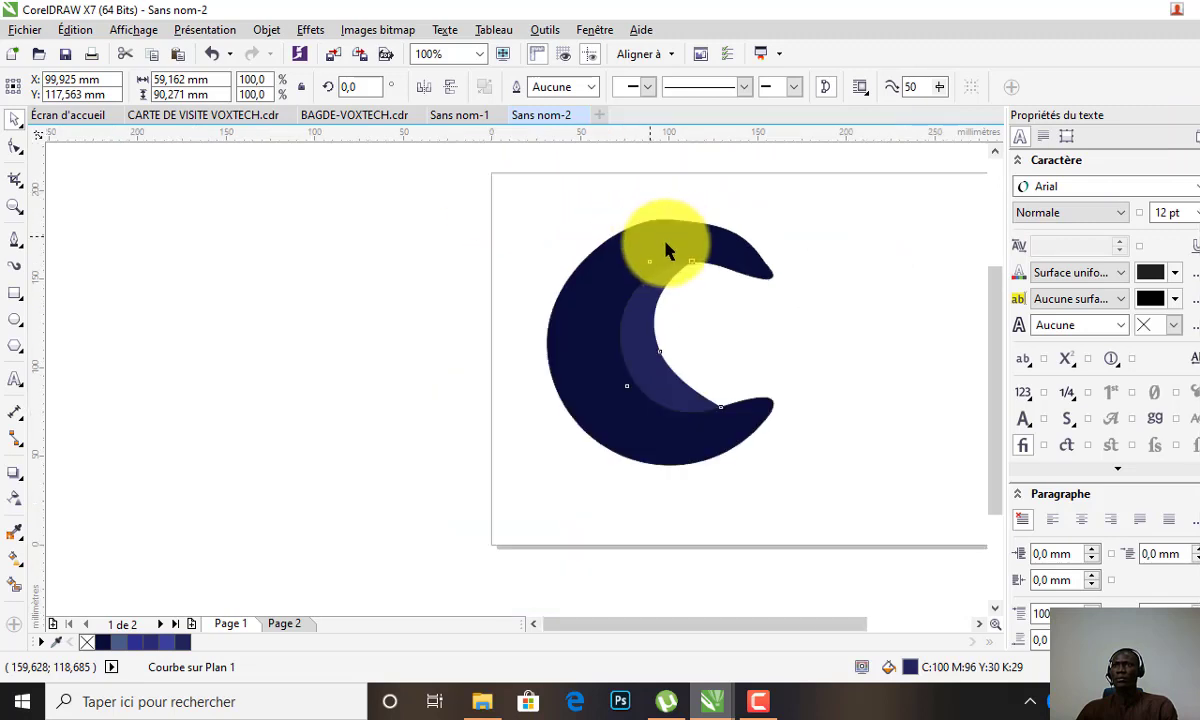
pyautogui.scroll(1, 621, 254)
# Step: Apply a linear navy-to-white gradient to the large crescent, running upward from its lower inner area to above its top edge
pyautogui.click(643, 270)
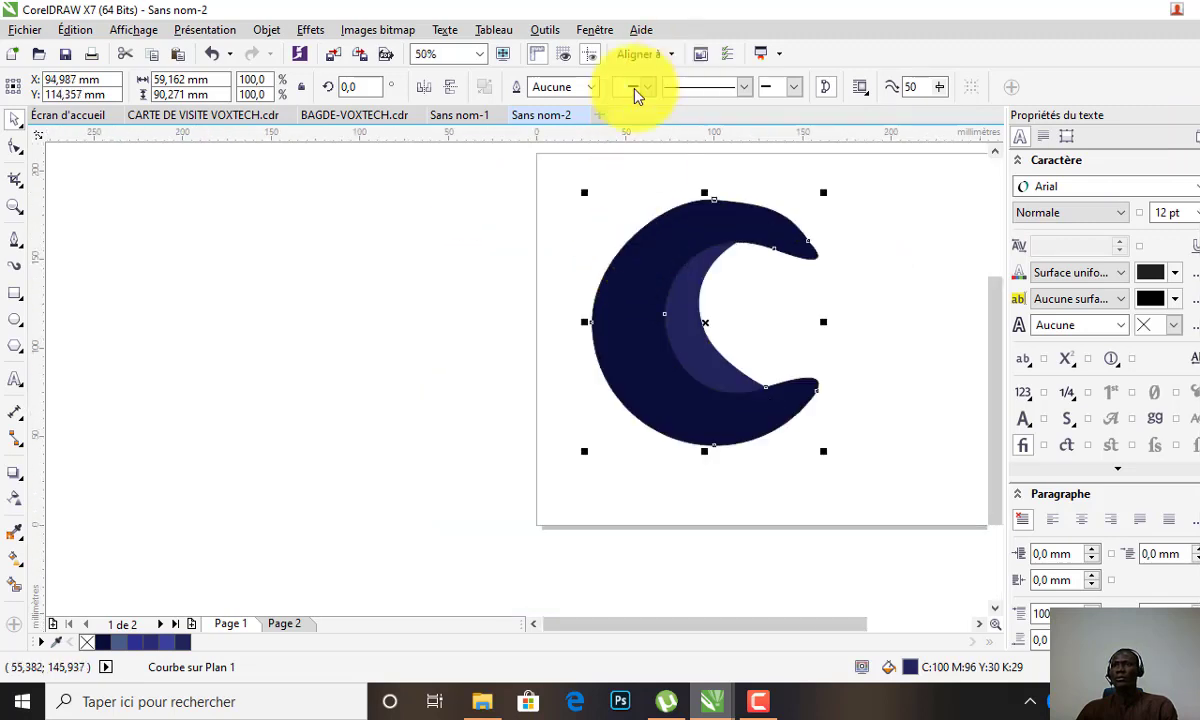
pyautogui.click(16, 576)
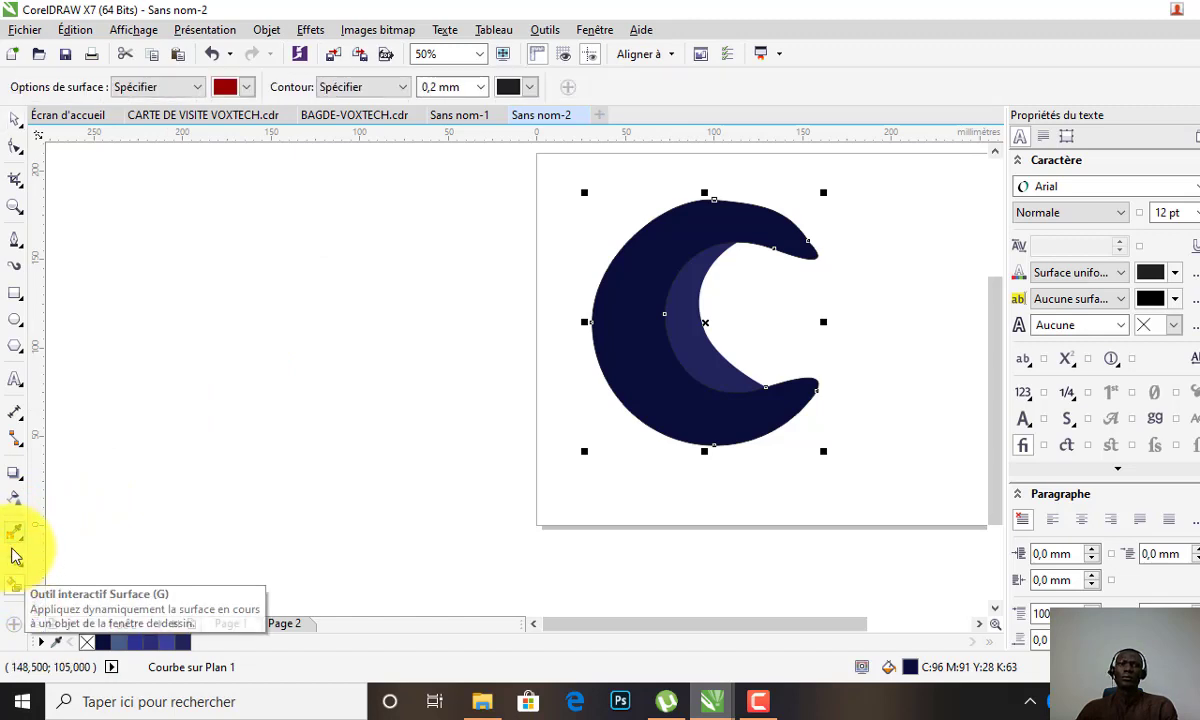
pyautogui.click(15, 557)
pyautogui.click(62, 86)
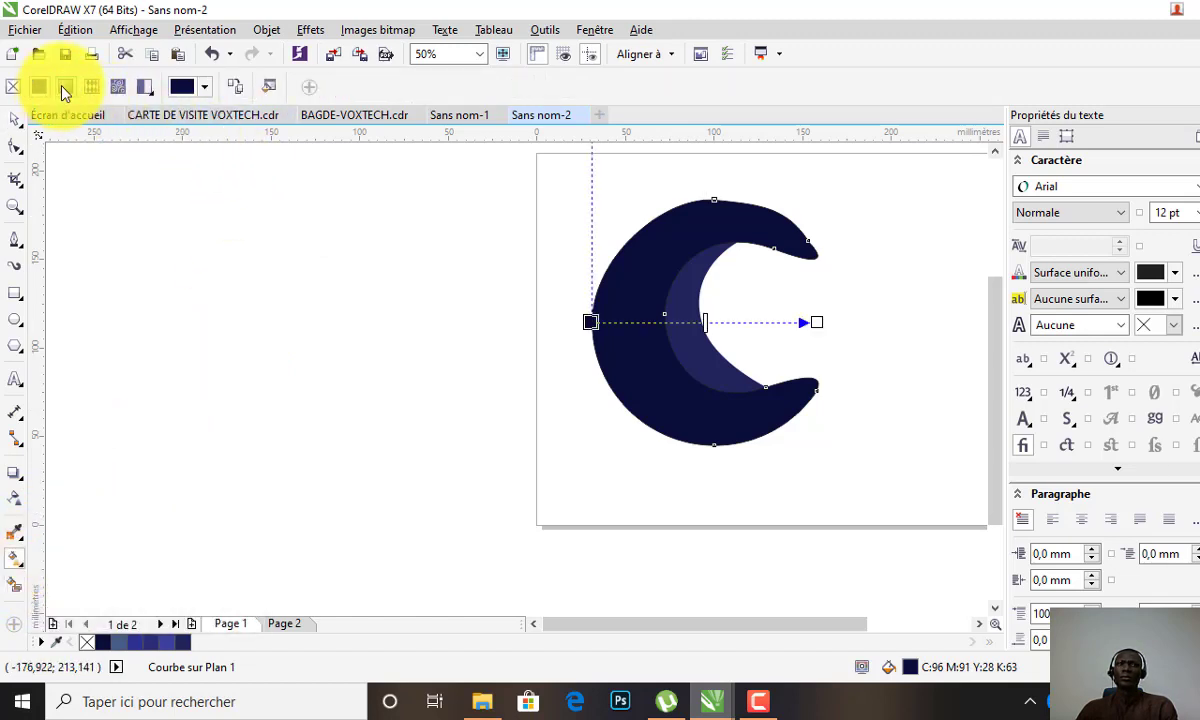
pyautogui.moveTo(594, 323); pyautogui.dragTo(669, 403)
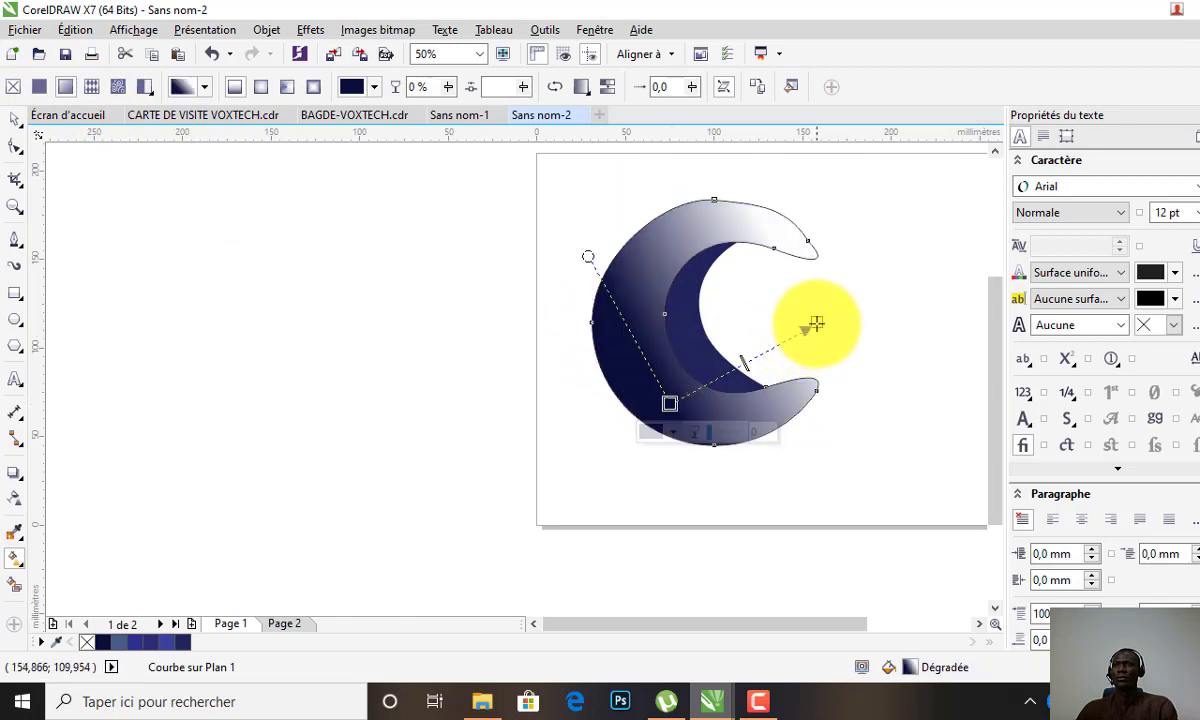
pyautogui.moveTo(816, 323); pyautogui.dragTo(705, 160)
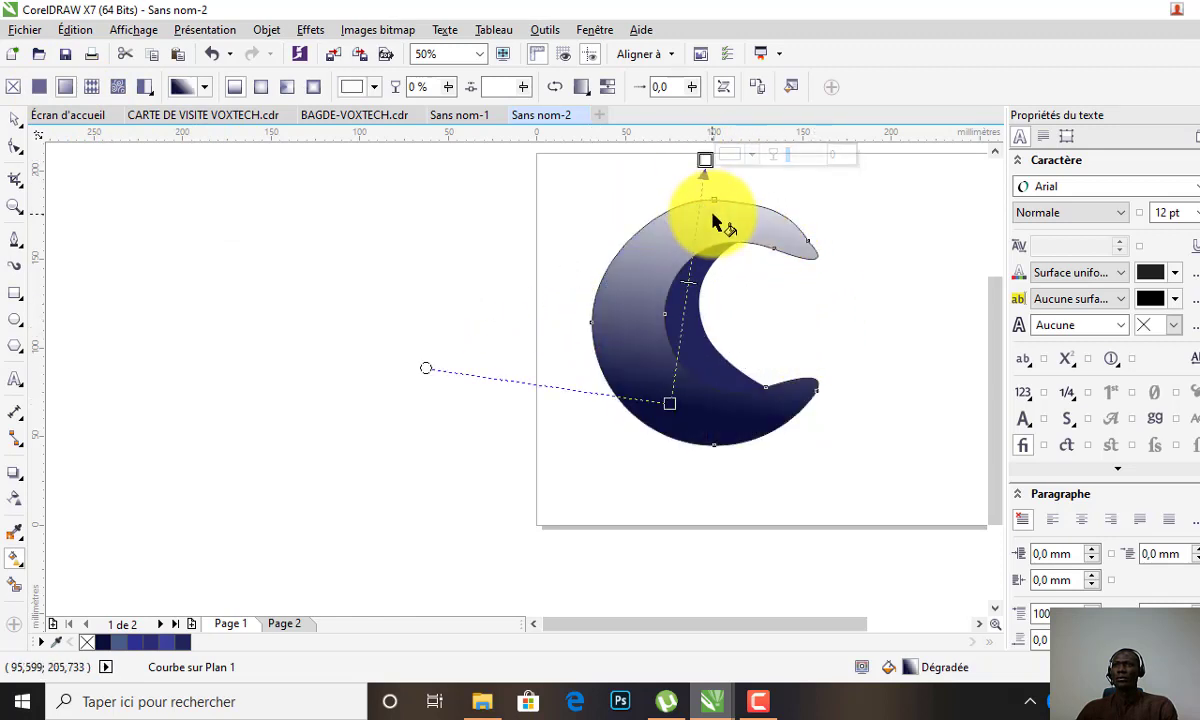
# Step: Confine the gradient to the upper arm by moving its white end onto the crescent's top edge and its navy start just below
pyautogui.moveTo(669, 403); pyautogui.dragTo(686, 250)
pyautogui.scroll(1, 702, 193)
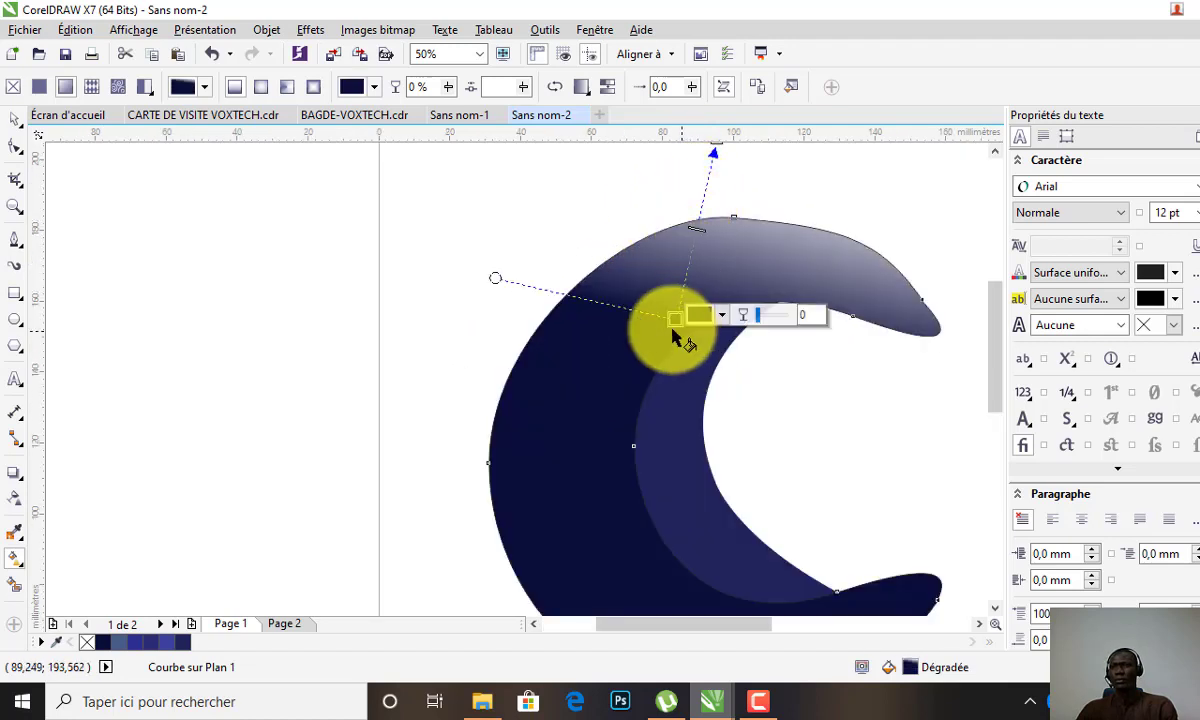
pyautogui.moveTo(674, 316)
pyautogui.mouseDown()
pyautogui.moveTo(723, 311)
pyautogui.moveTo(709, 308)
pyautogui.mouseUp()
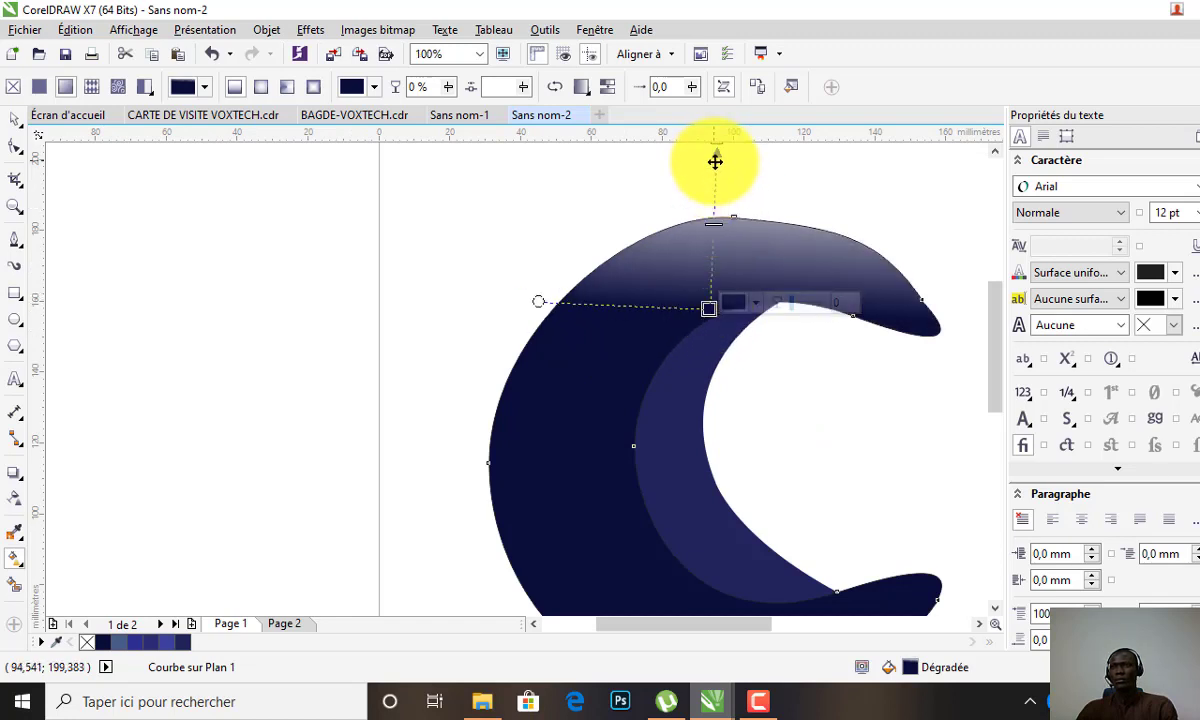
pyautogui.scroll(-1, 717, 226)
pyautogui.scroll(1, 715, 188)
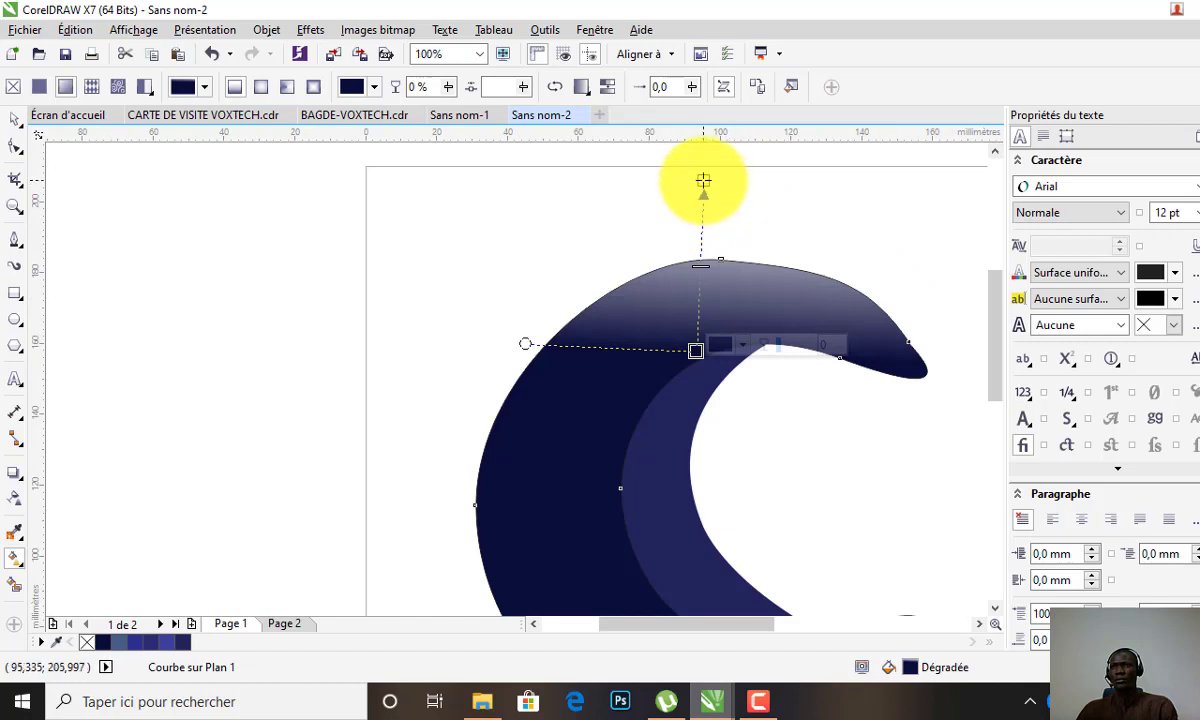
pyautogui.click(697, 257)
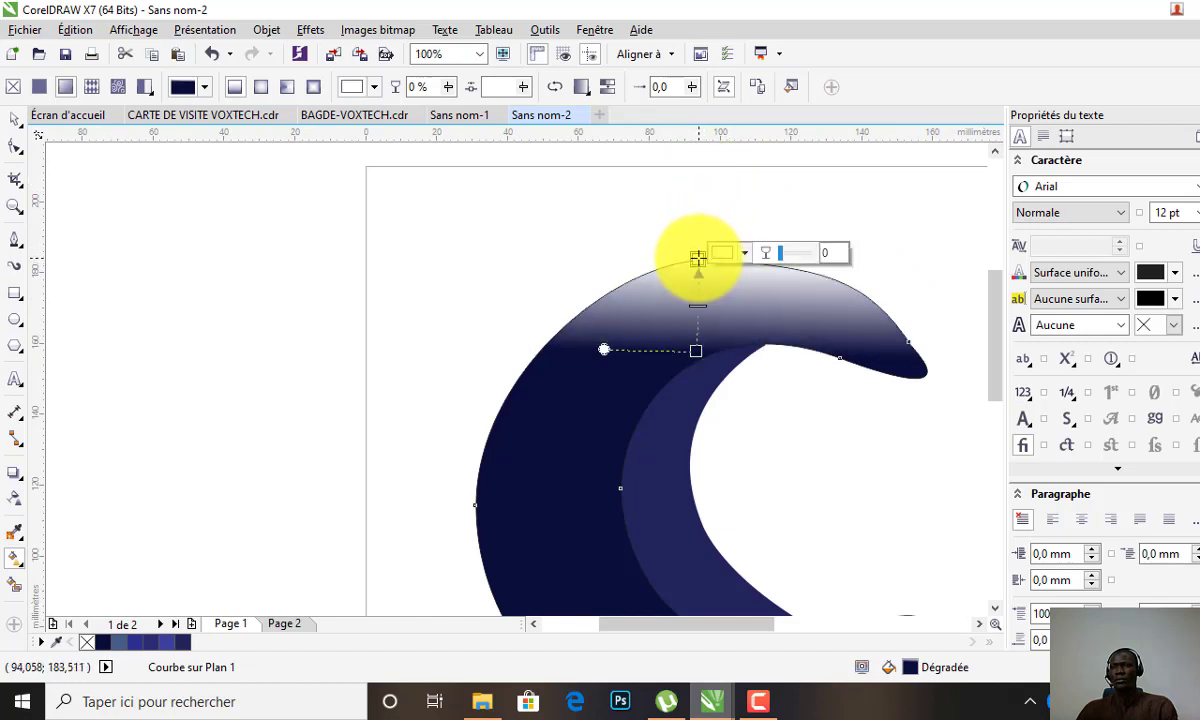
pyautogui.moveTo(704, 350); pyautogui.dragTo(702, 321)
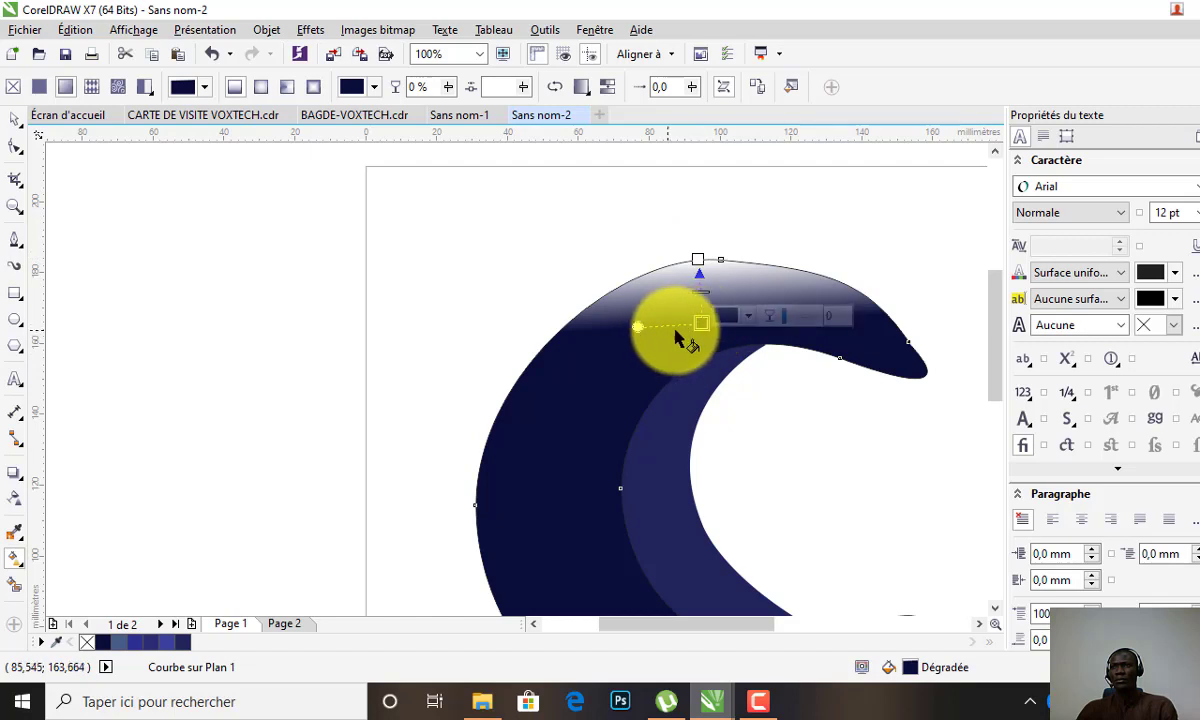
# Step: Tilt the large crescent's white-to-navy gradient slightly by raising the outer end of its side handle
pyautogui.moveTo(637, 327); pyautogui.dragTo(631, 315)
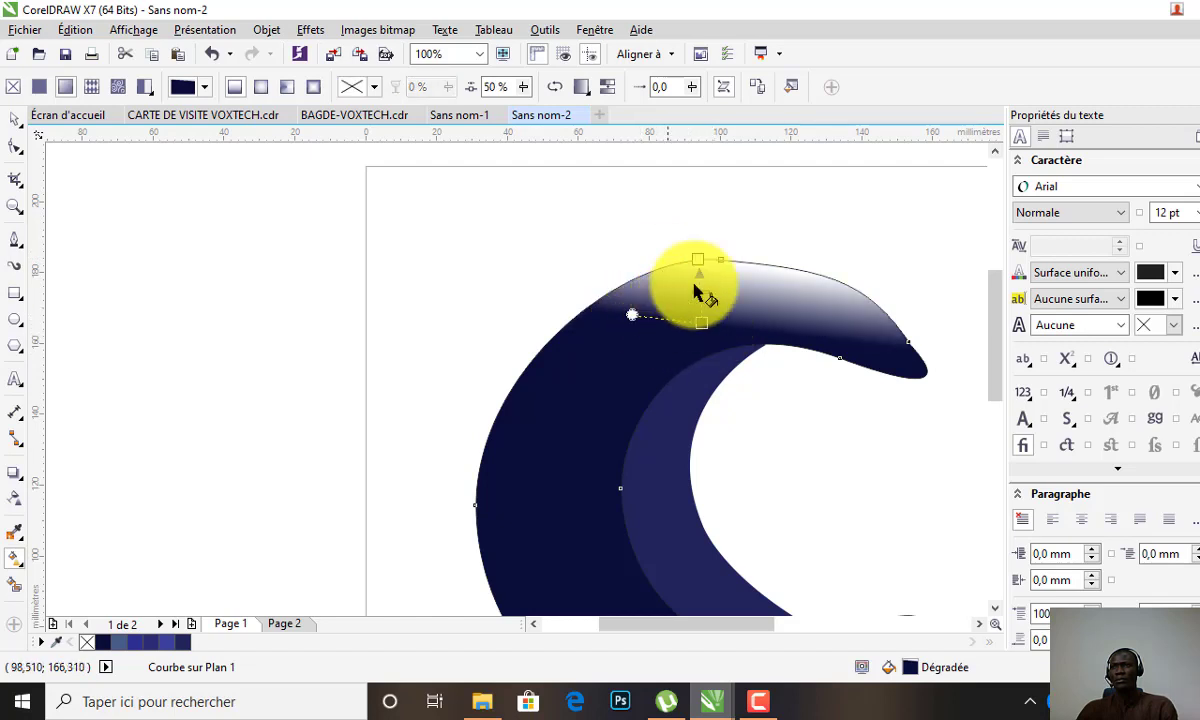
pyautogui.click(15, 120)
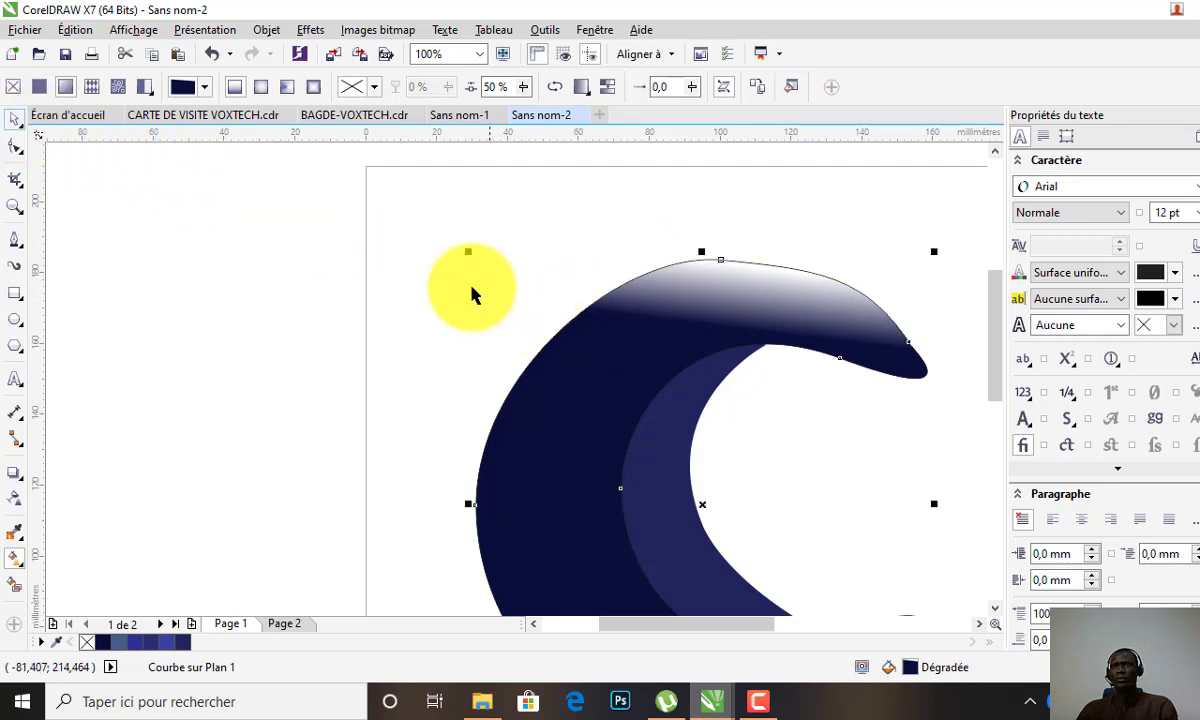
pyautogui.scroll(-2, 581, 268)
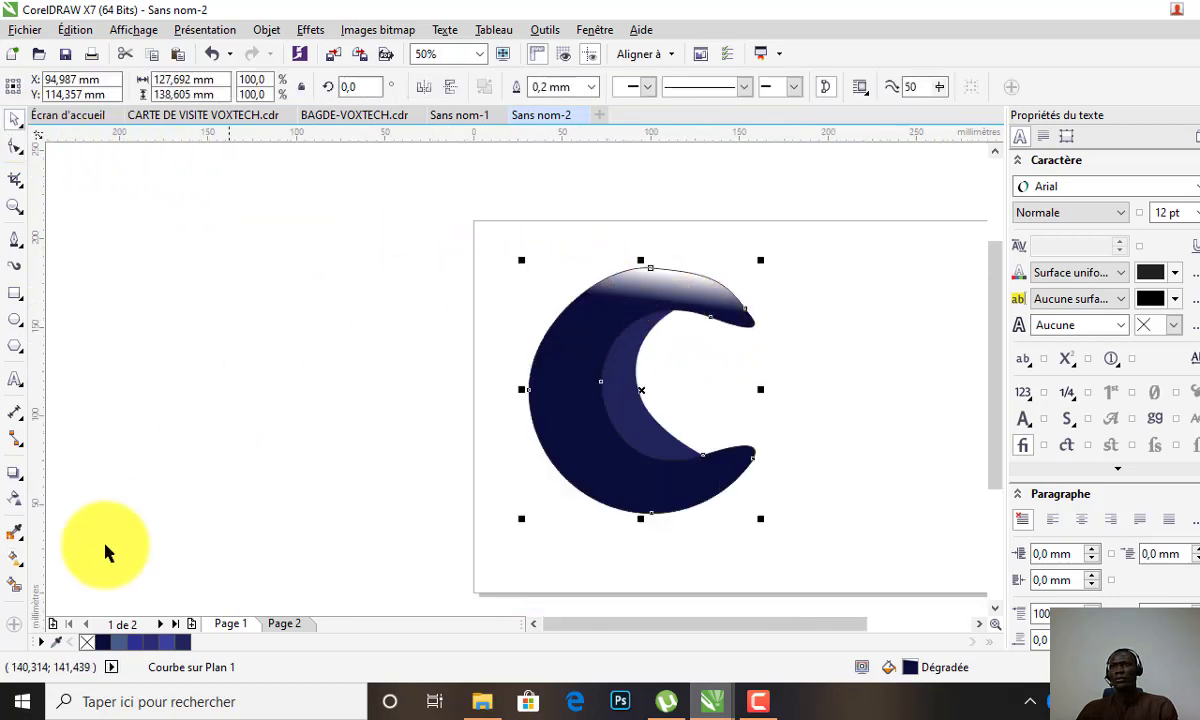
# Step: Fine-tune the upper arm's gradient by adjusting its angle and nudging its navy start point below the crescent's top edge
pyautogui.click(15, 557)
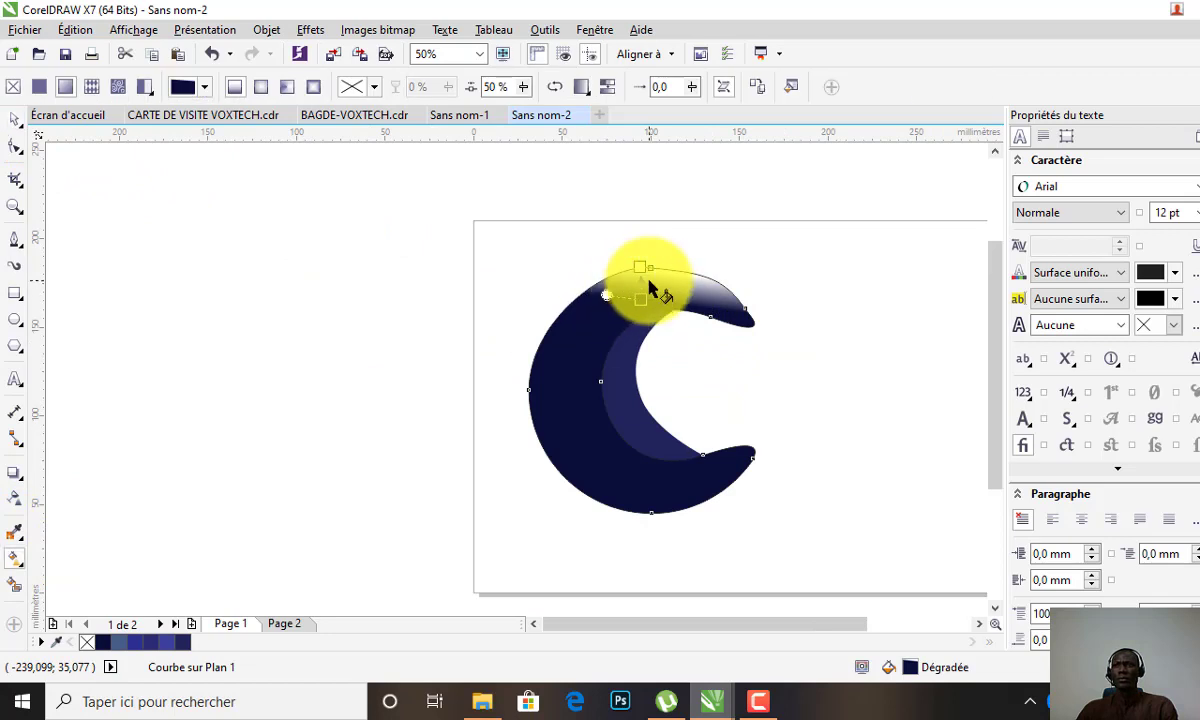
pyautogui.scroll(2, 634, 318)
pyautogui.click(645, 320)
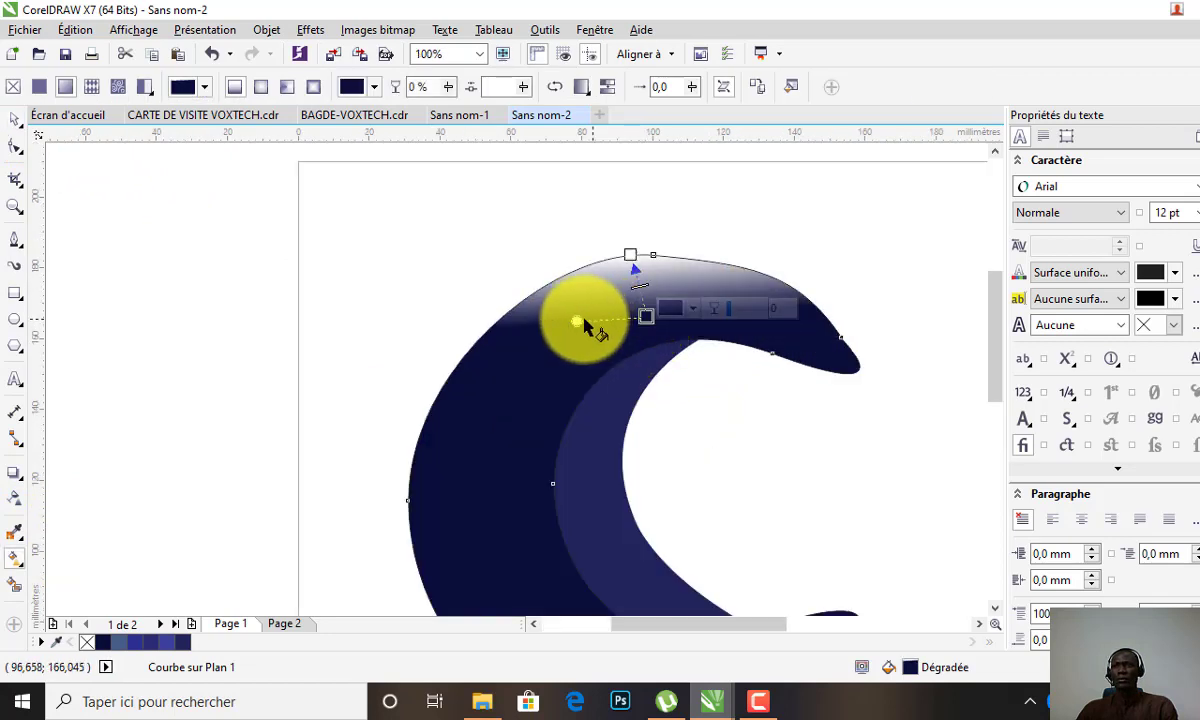
pyautogui.moveTo(577, 321); pyautogui.dragTo(570, 312)
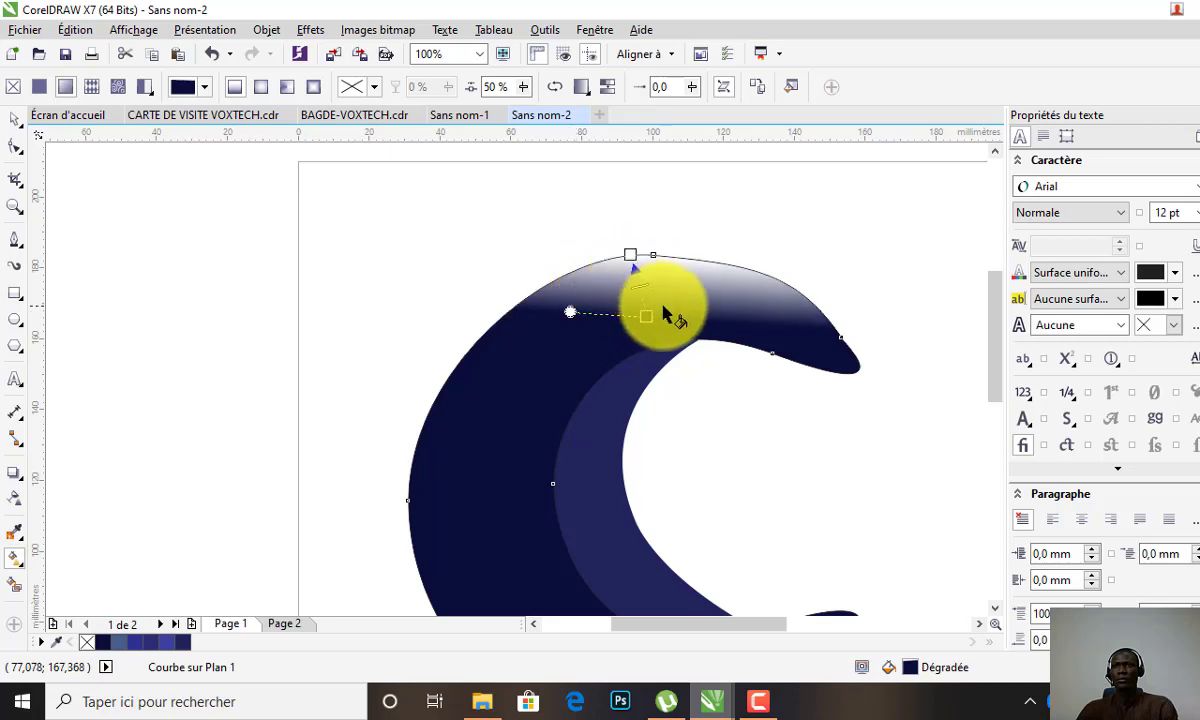
pyautogui.moveTo(647, 315)
pyautogui.mouseDown()
pyautogui.moveTo(641, 302)
pyautogui.moveTo(585, 305)
pyautogui.moveTo(644, 316)
pyautogui.mouseUp()
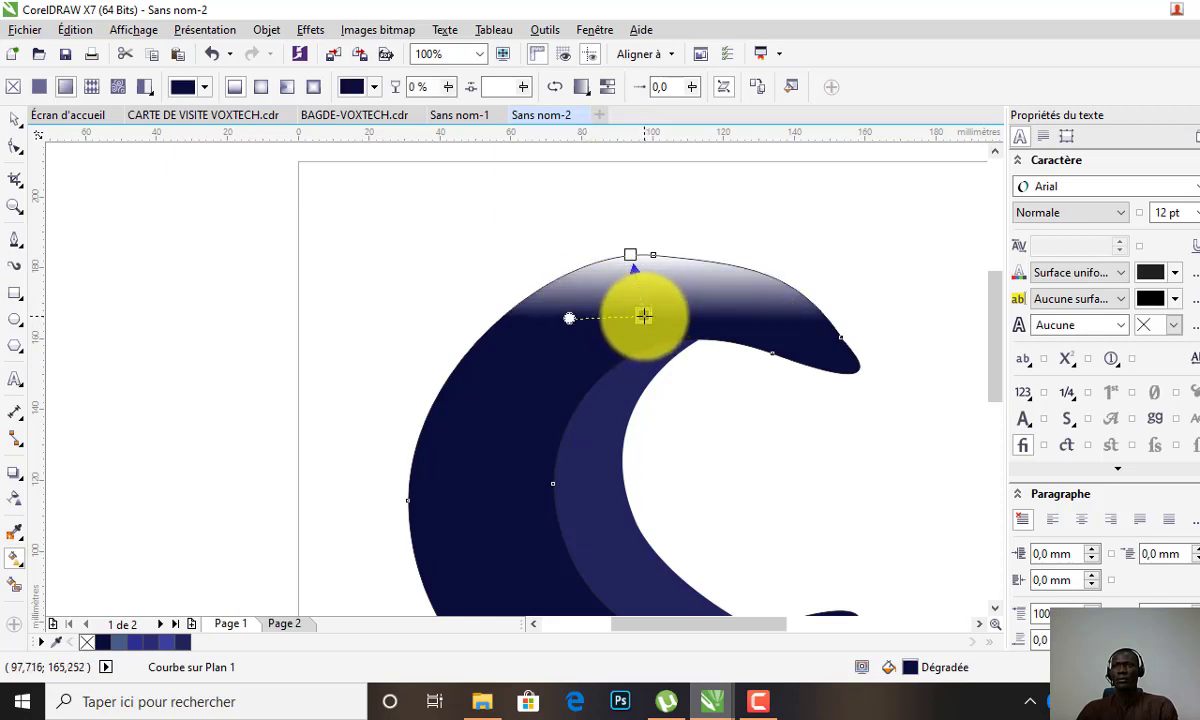
pyautogui.click(643, 316)
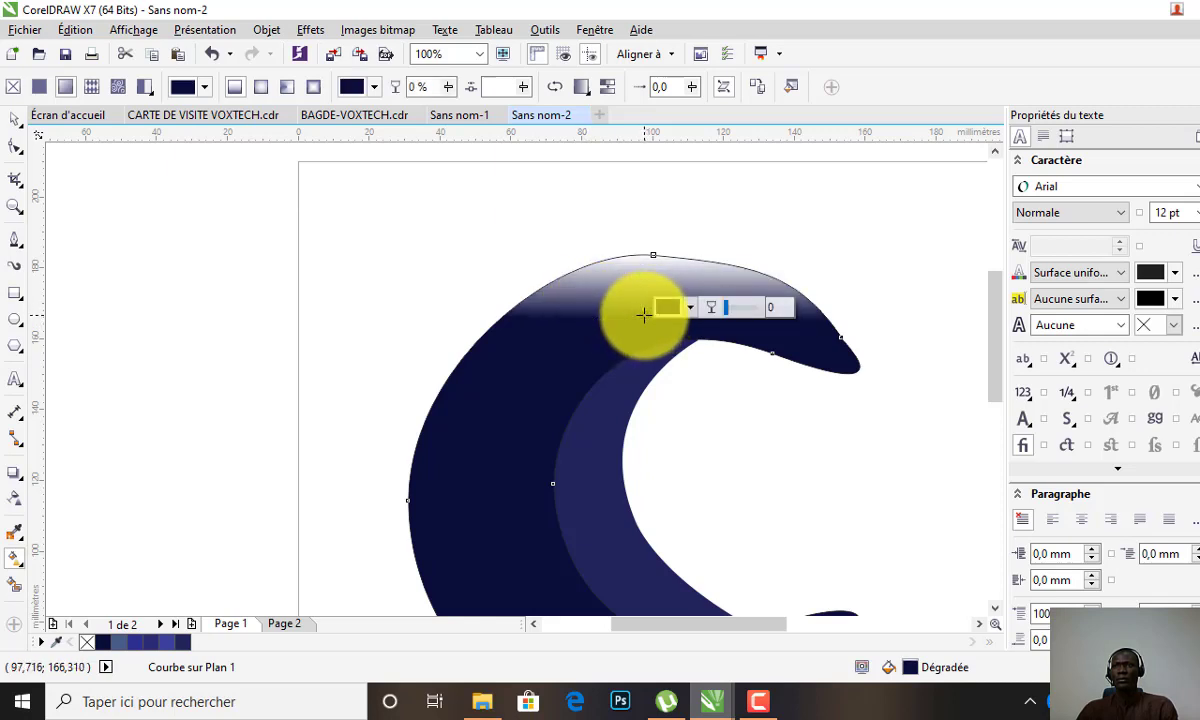
pyautogui.click(20, 121)
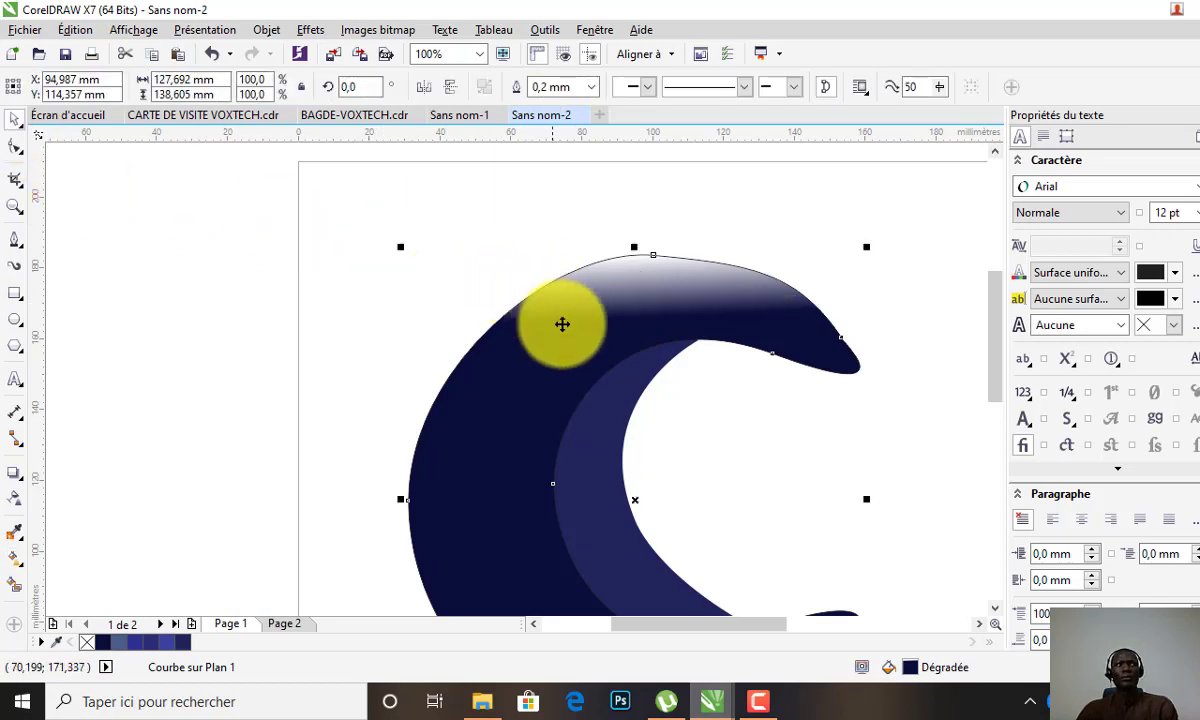
pyautogui.scroll(-1, 560, 330)
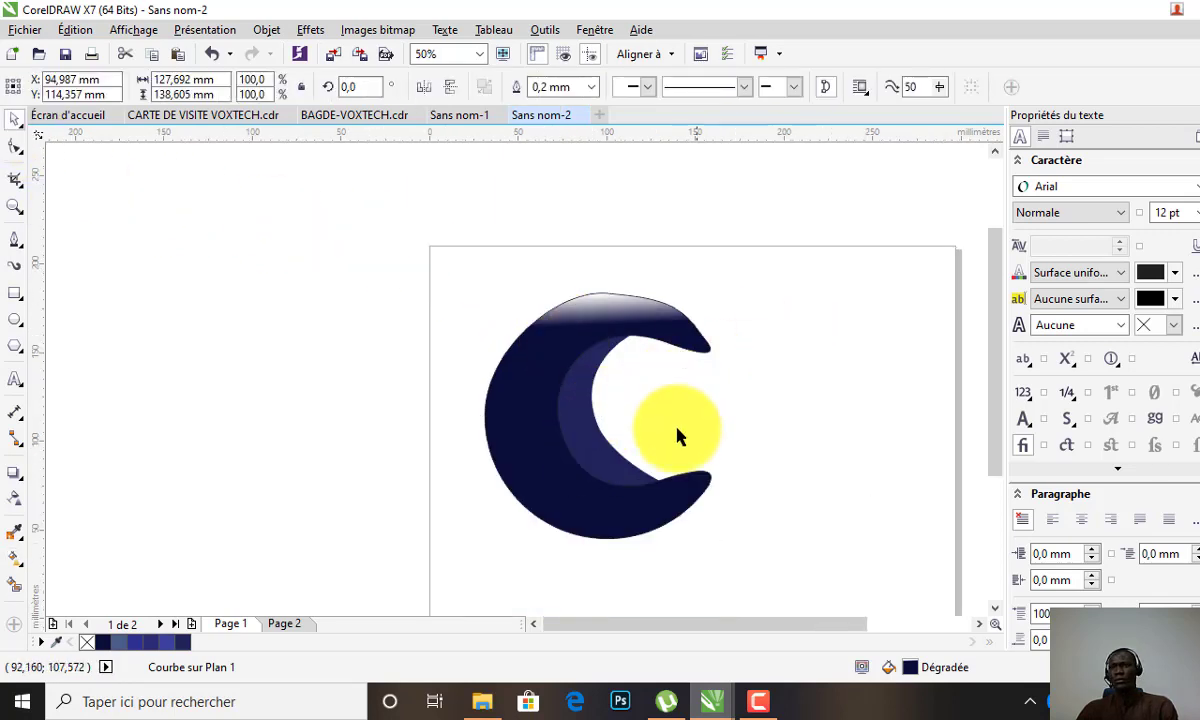
# Step: Recolor the inner crescent to a slightly more violet dark blue, C:100 M:98 Y:25 K:31
pyautogui.scroll(1, 595, 420)
pyautogui.click(595, 427)
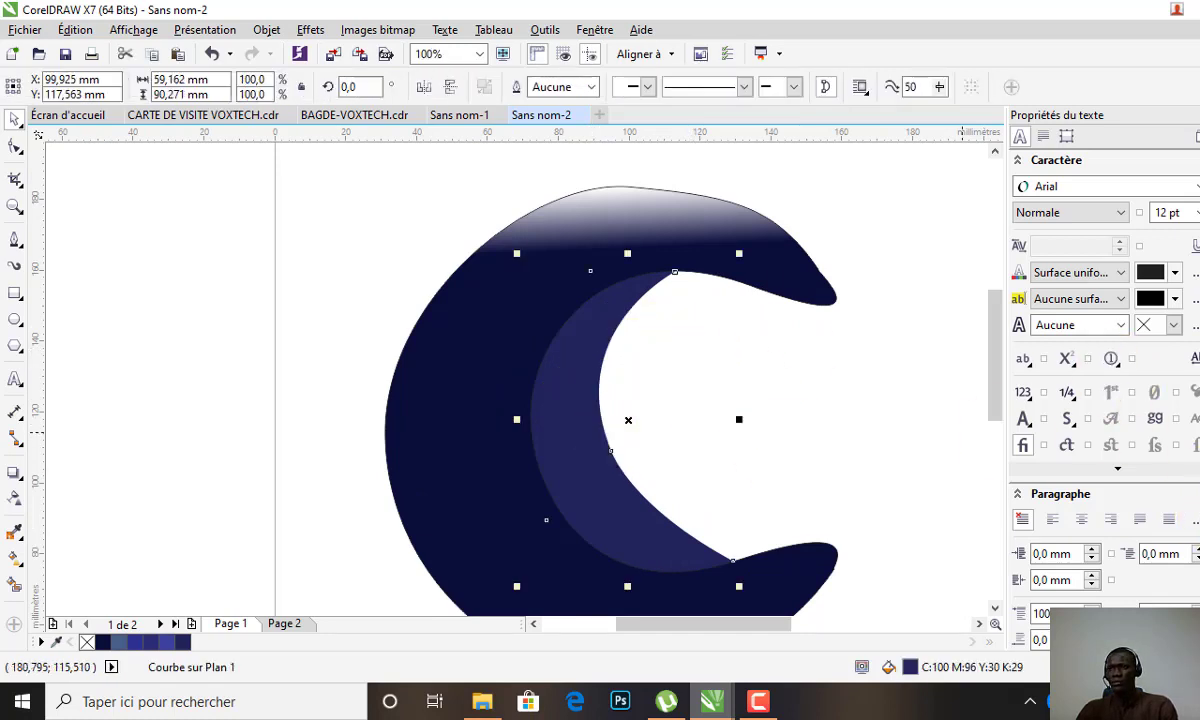
pyautogui.click(1198, 205)
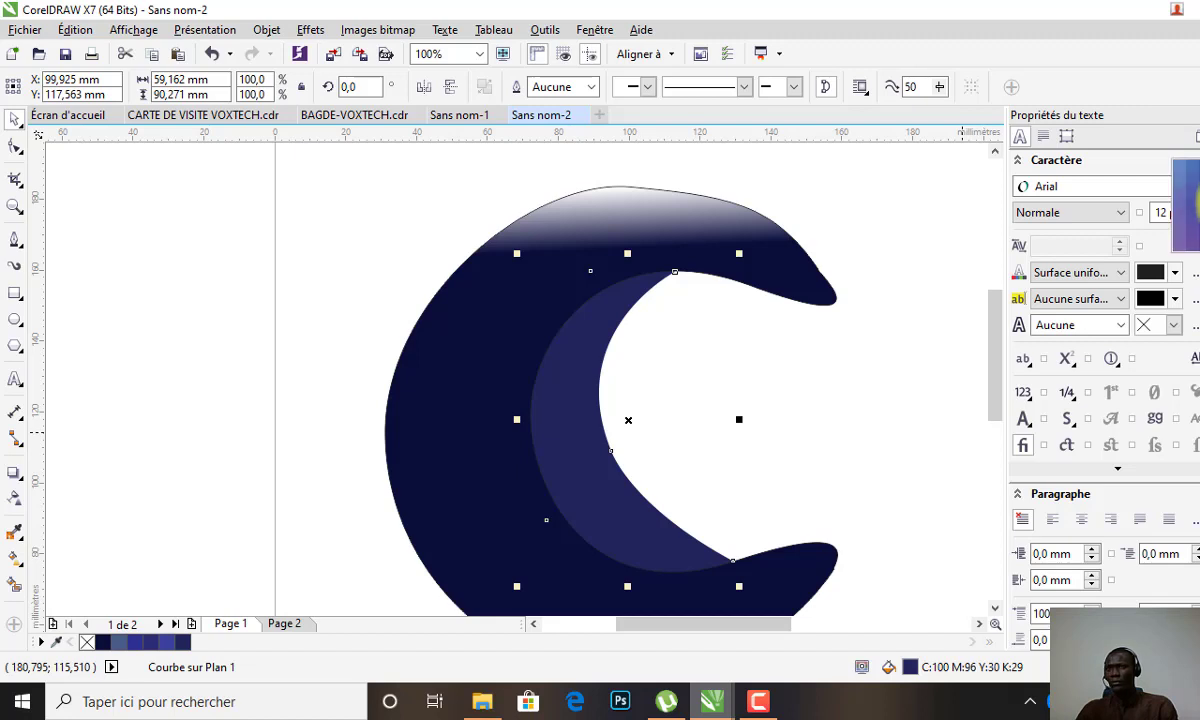
pyautogui.click(1198, 203)
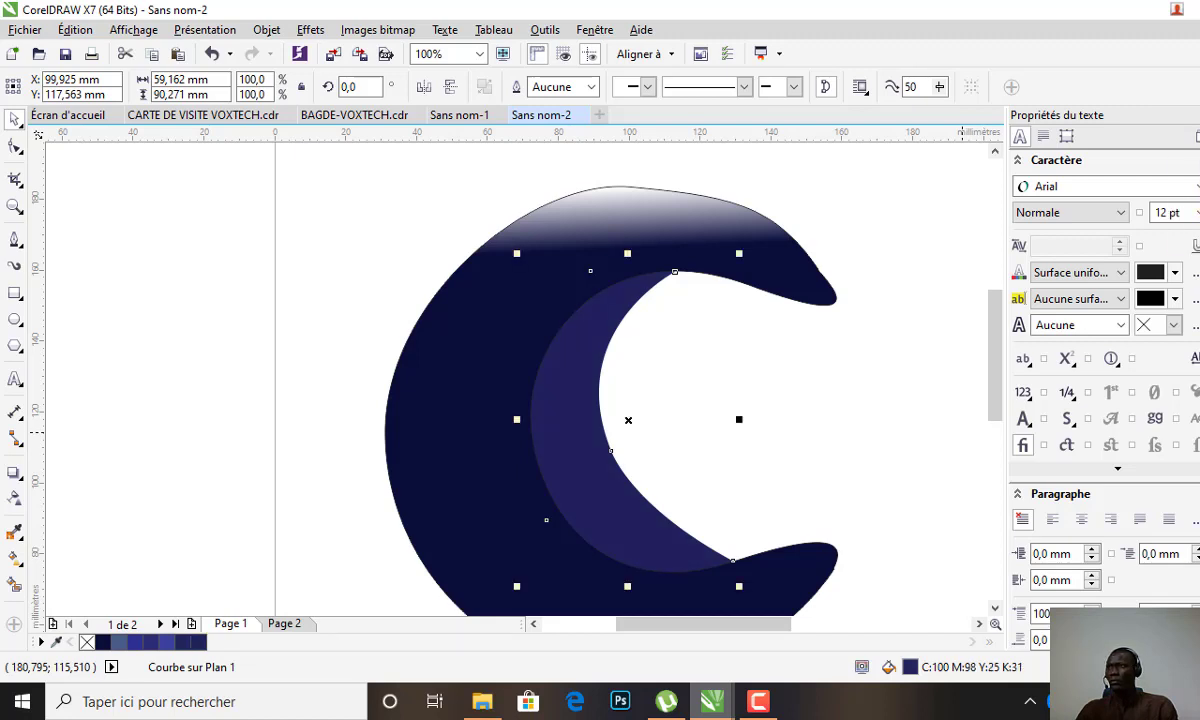
pyautogui.click(1198, 205)
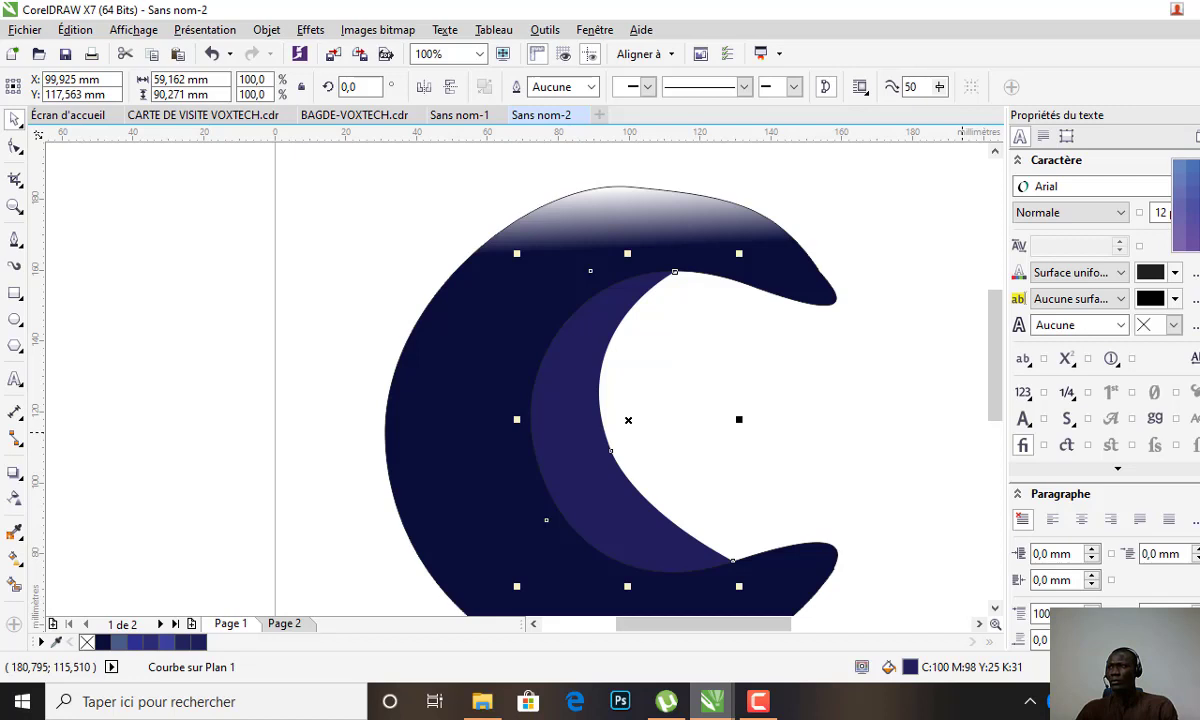
pyautogui.click(1198, 205)
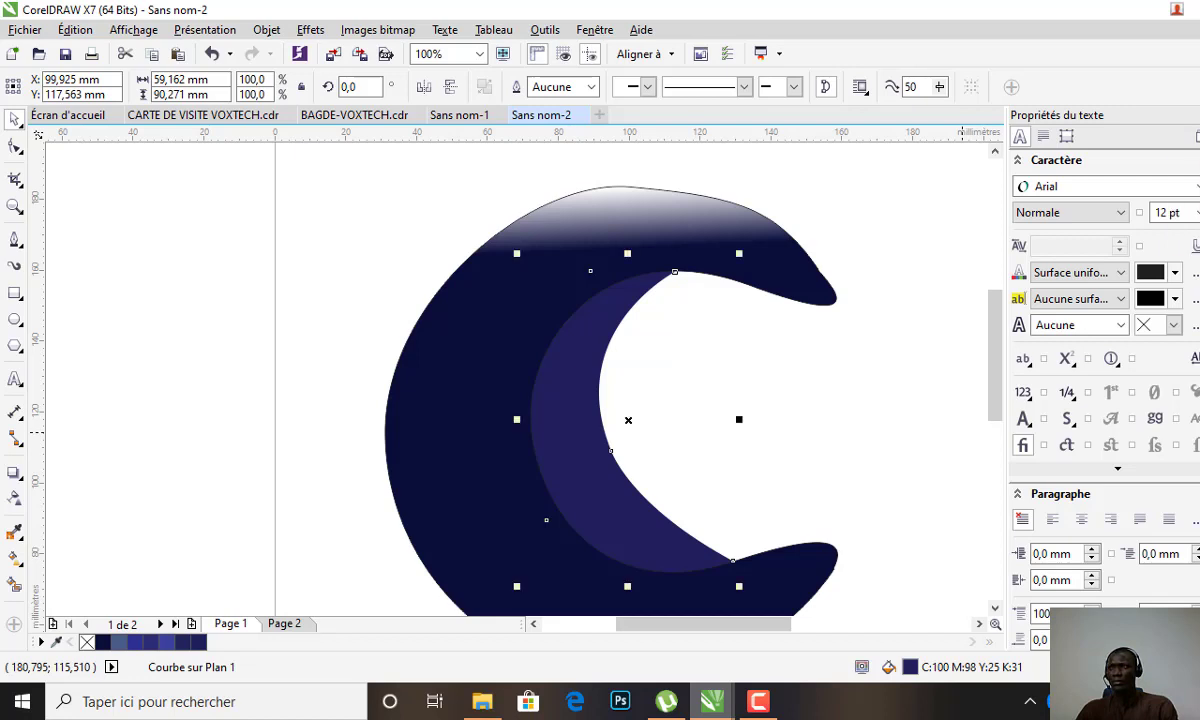
pyautogui.click(1198, 205)
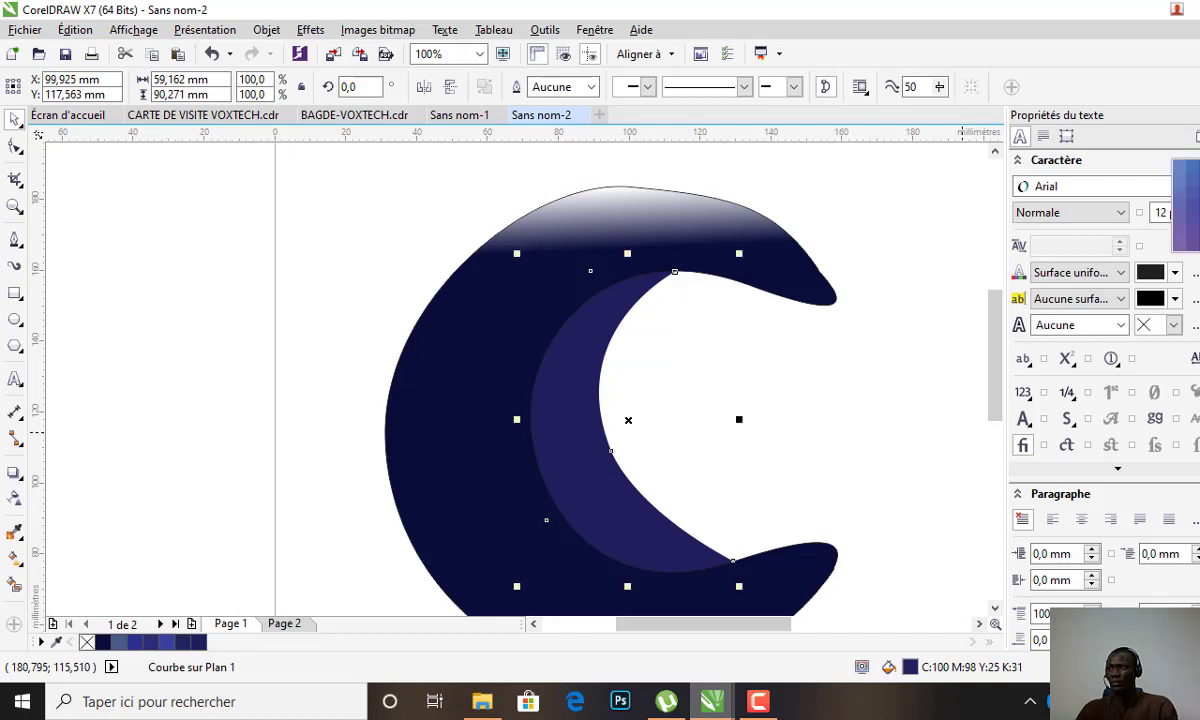
pyautogui.click(1198, 205)
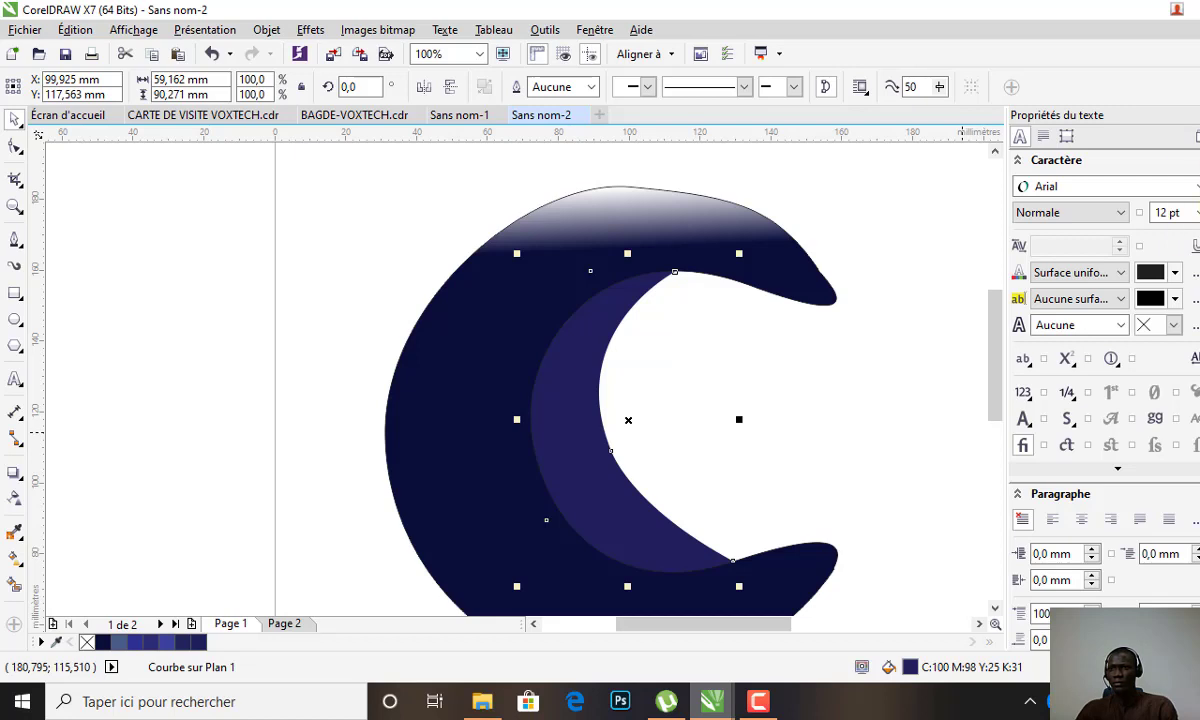
# Step: Try the fills C:40 M:40 Y:0 K:60, C:78 M:75 Y:44 K:35 and C:95 M:92 Y:26 K:62 on the inner crescent
pyautogui.doubleClick(912, 668)
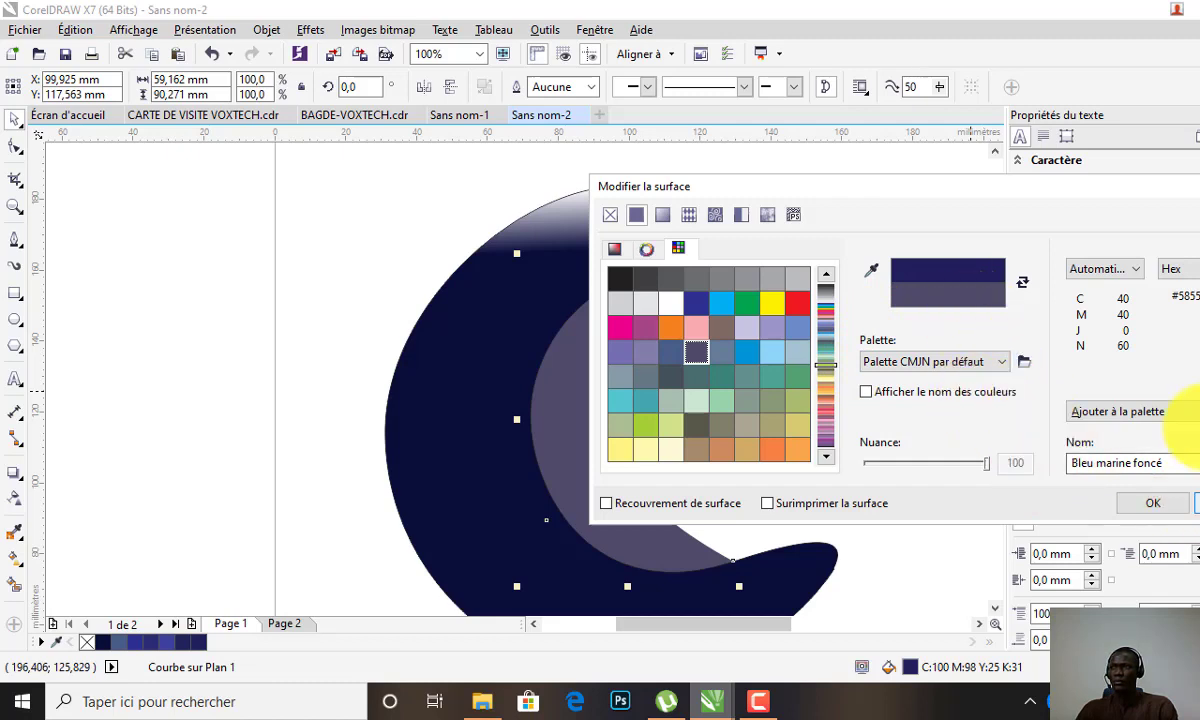
pyautogui.click(1193, 503)
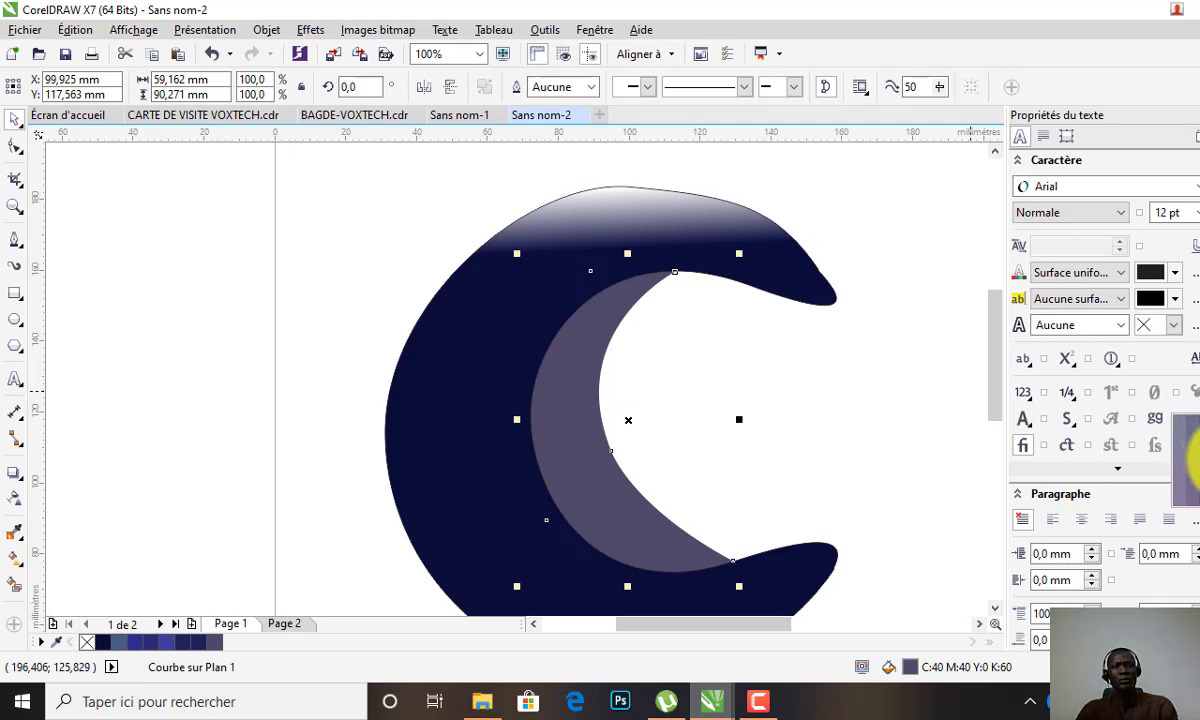
pyautogui.click(1198, 460)
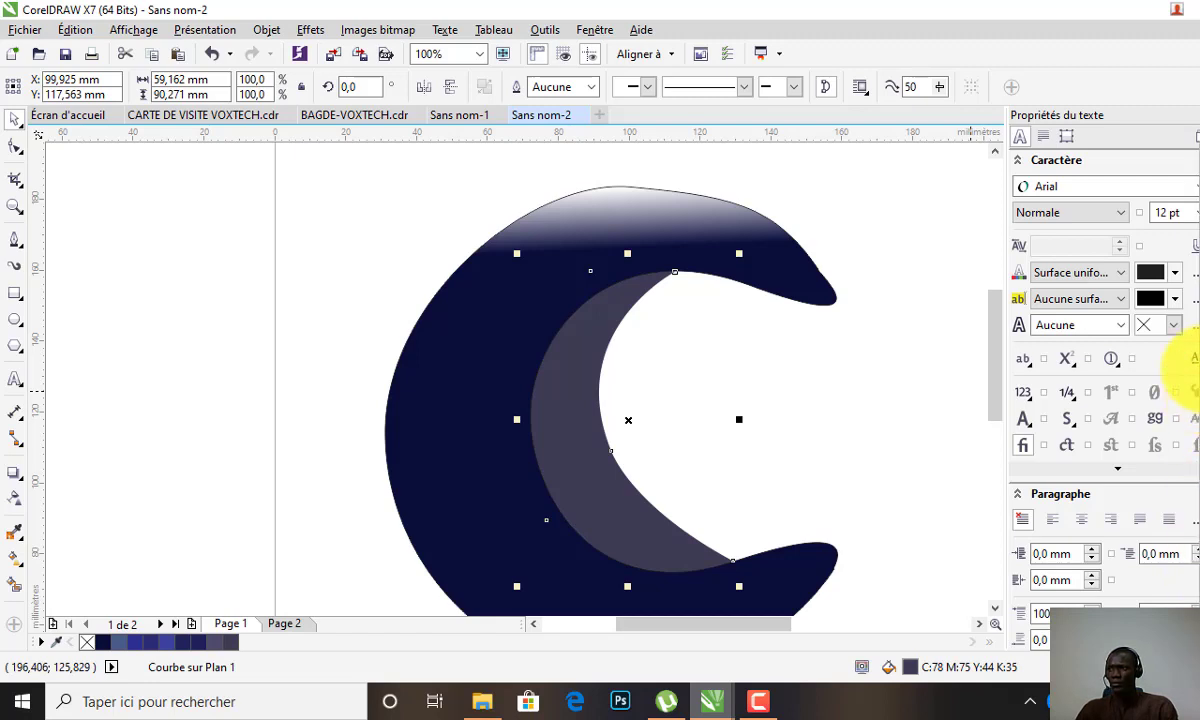
pyautogui.moveTo(1197, 355); pyautogui.dragTo(1195, 340)
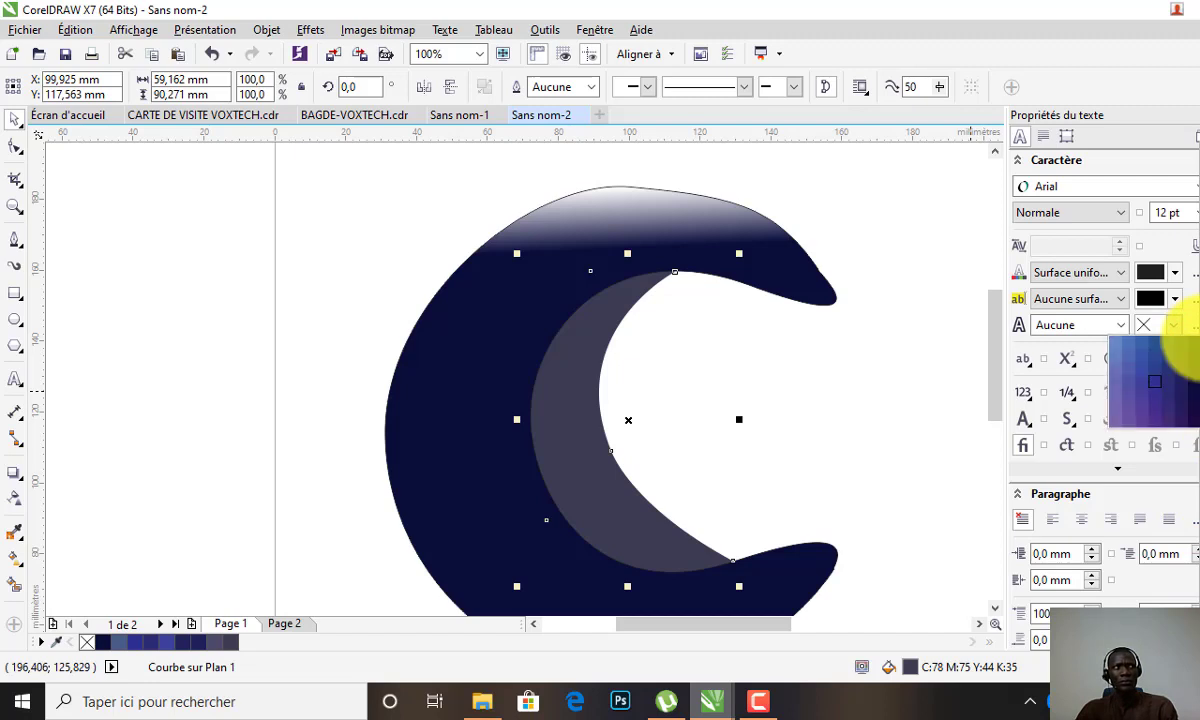
pyautogui.click(1192, 405)
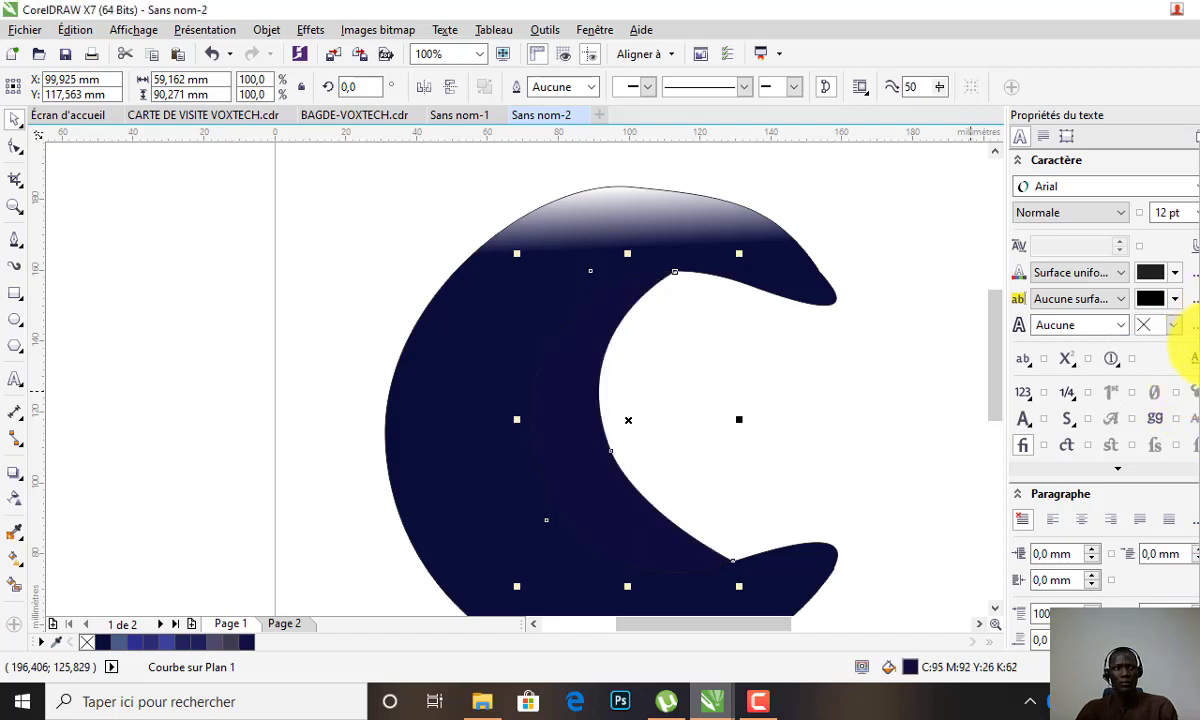
# Step: Recolor the inner crescent to a dark violet-blue, C:100 M:100 Y:24 K:31, and deselect it
pyautogui.click(1199, 345)
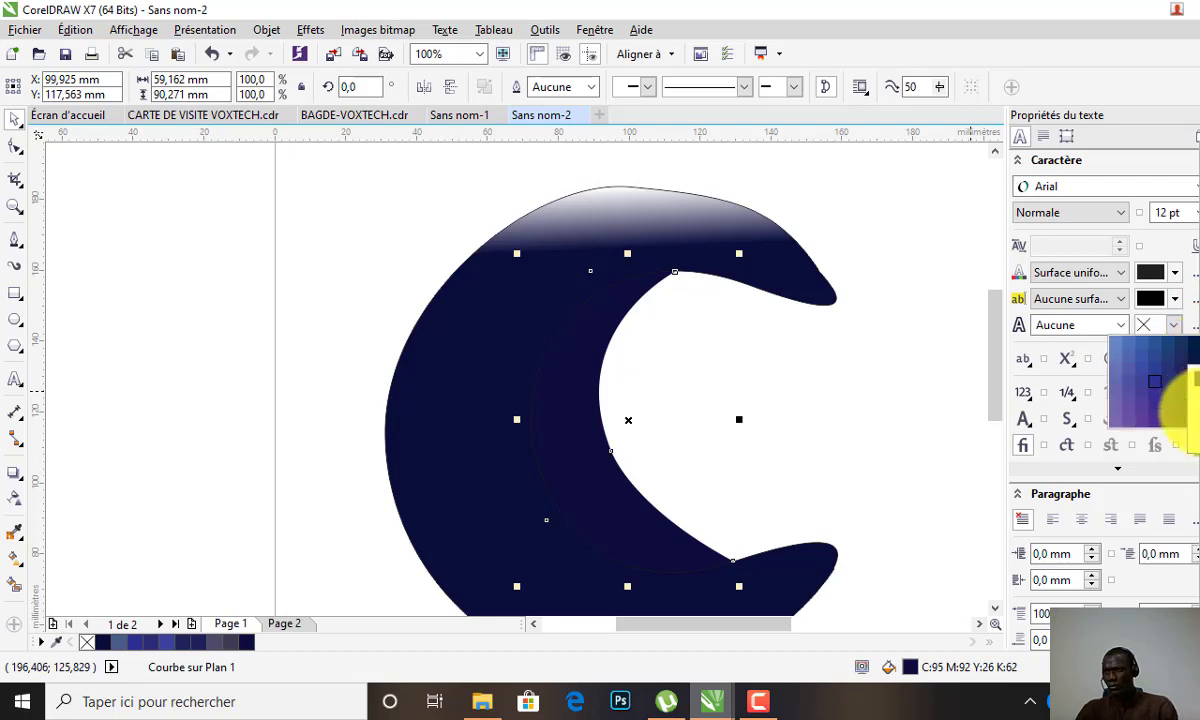
pyautogui.click(1182, 396)
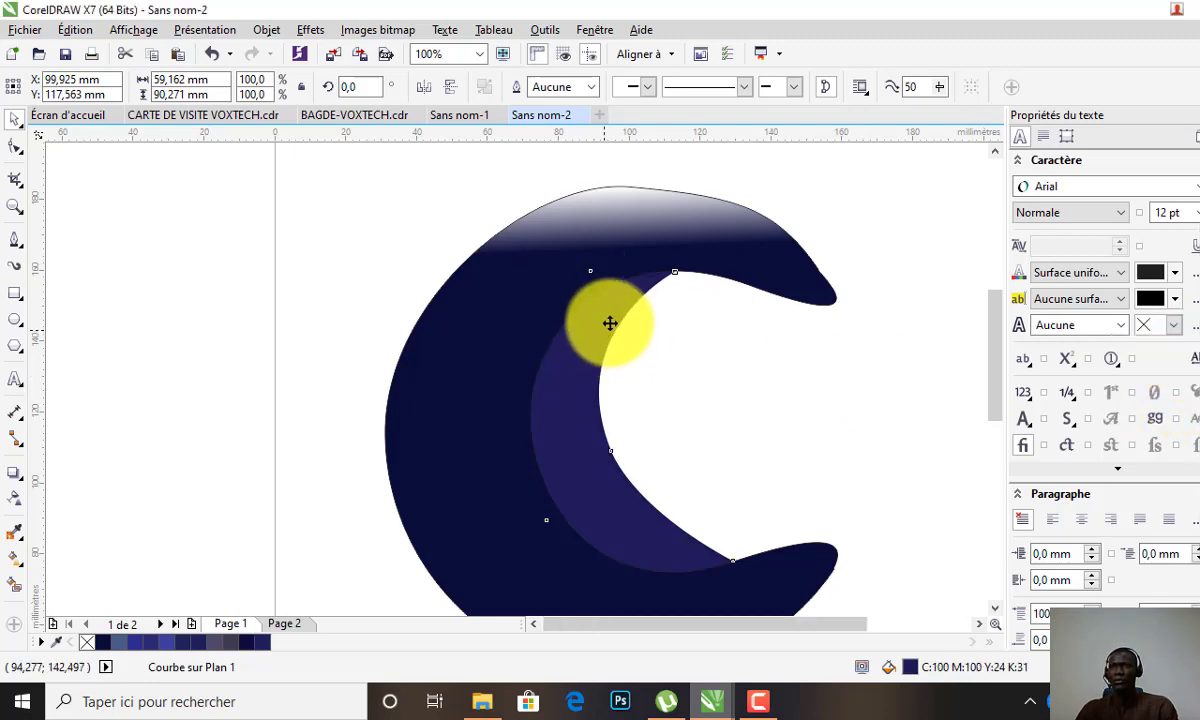
pyautogui.scroll(-1, 609, 324)
pyautogui.click(454, 291)
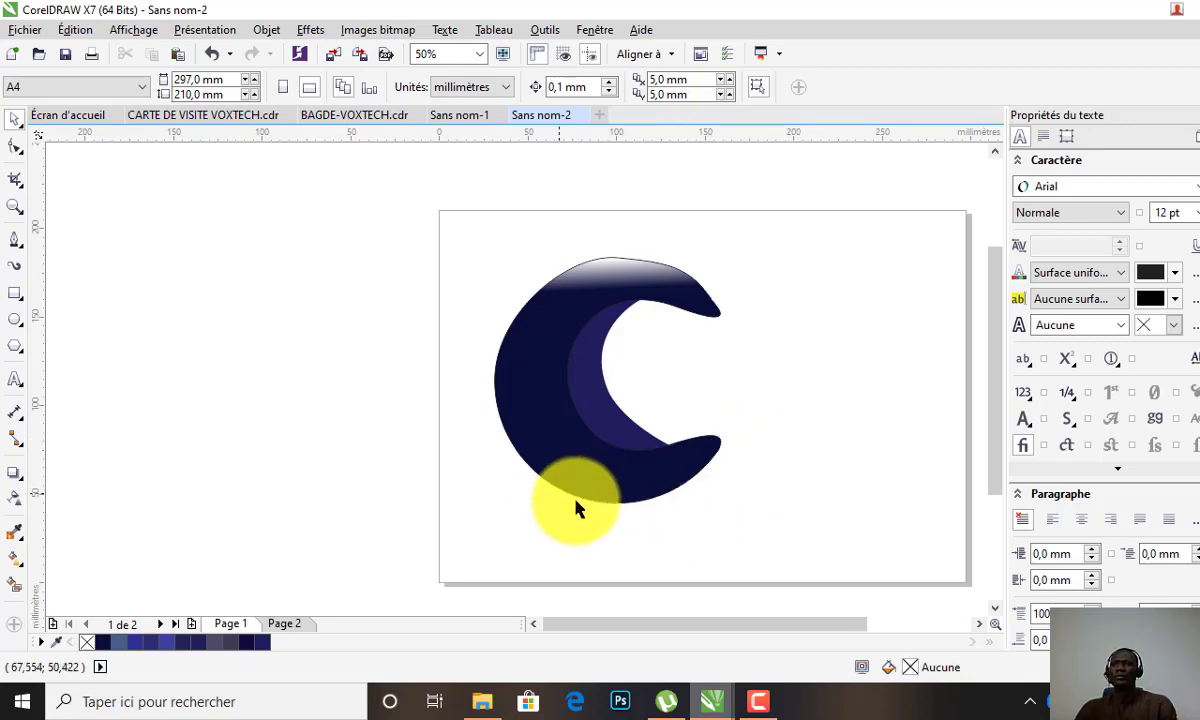
# Step: Bring the globe icon IMG_3162 from the img-icones folder into the drawing, placing it in the crescent's opening
pyautogui.click(487, 708)
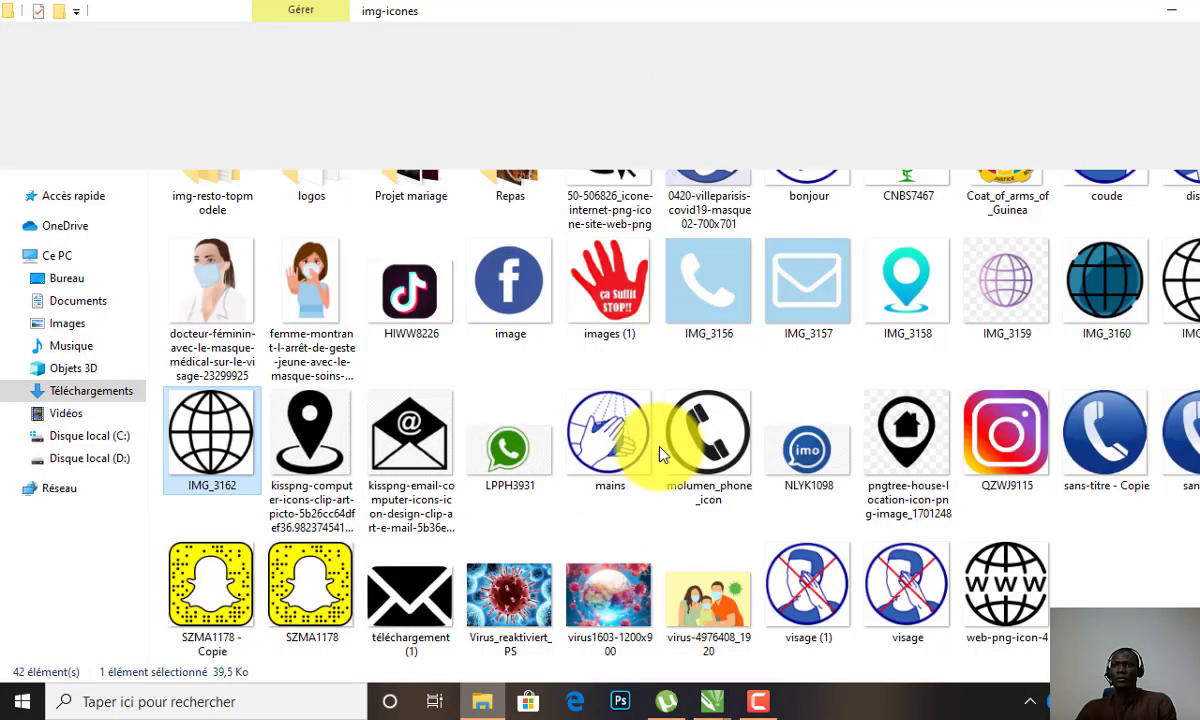
pyautogui.moveTo(250, 440); pyautogui.dragTo(712, 380)
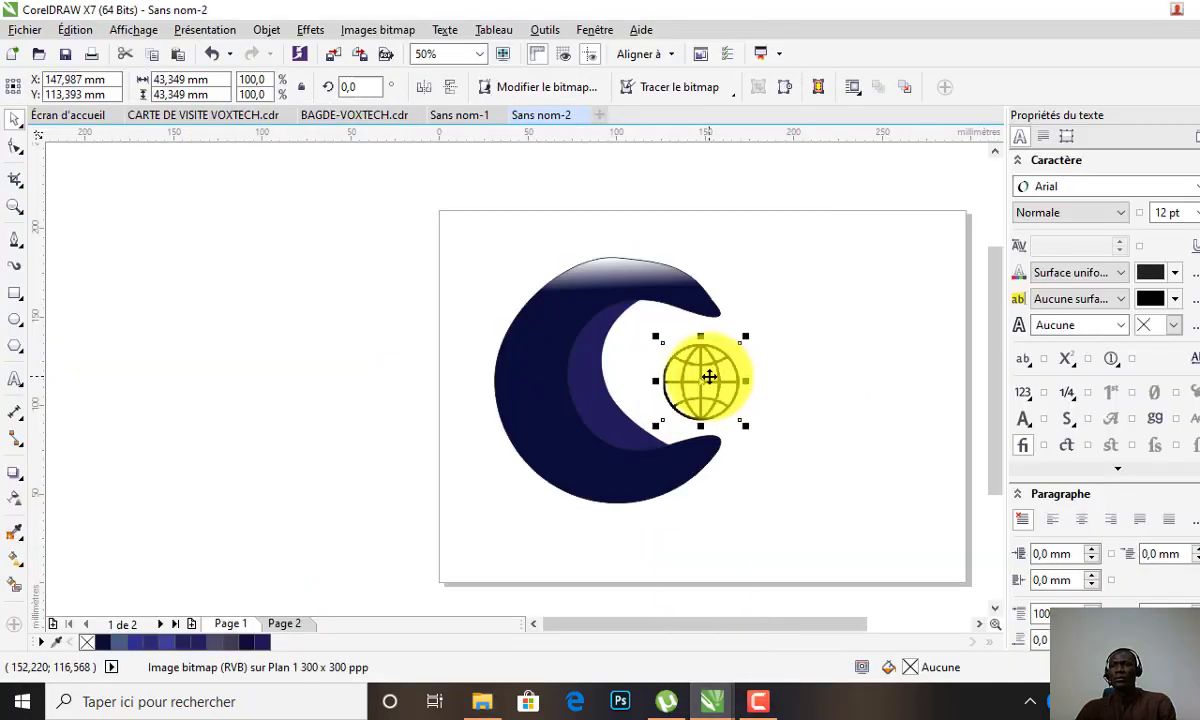
pyautogui.scroll(2, 709, 375)
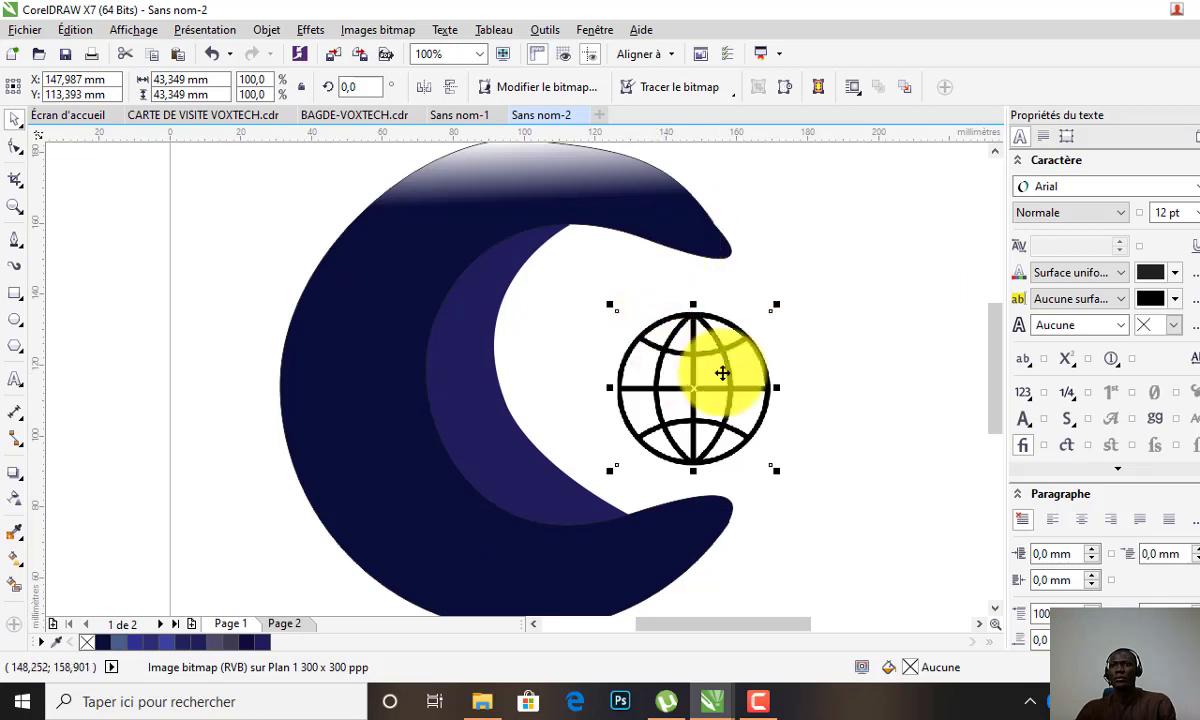
# Step: Vectorize the globe bitmap with an outline trace of the detailed logo type, keeping the default trace settings
pyautogui.click(690, 89)
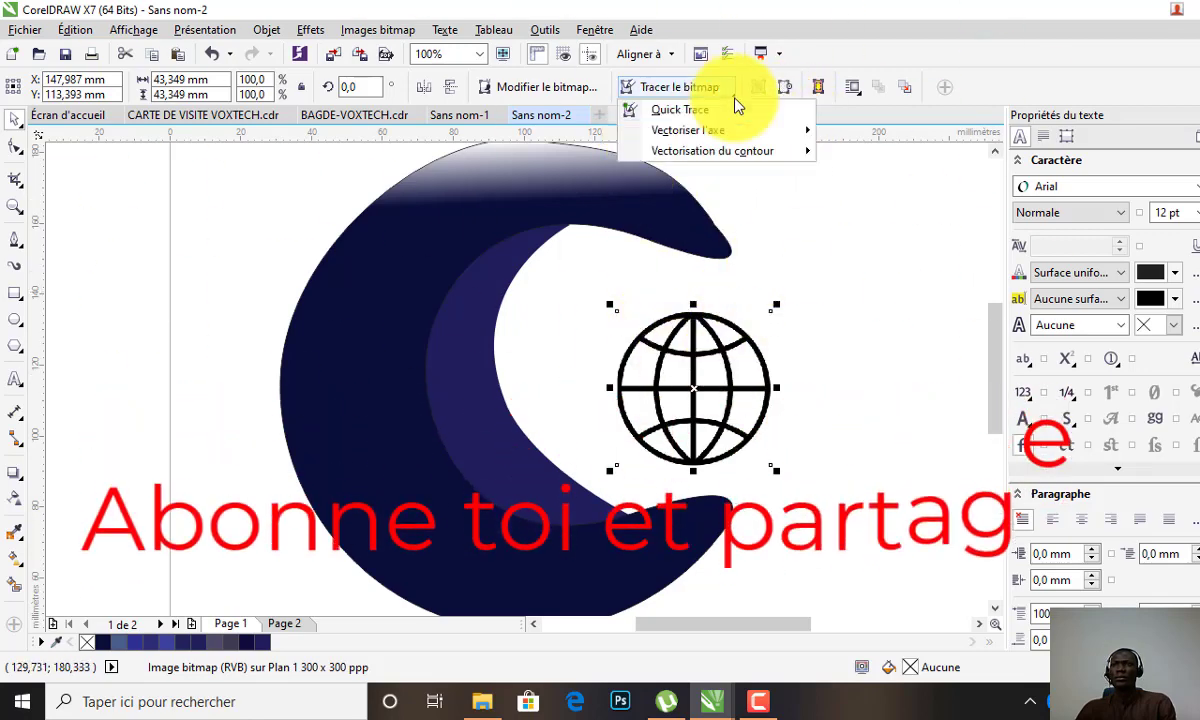
pyautogui.moveTo(742, 150)
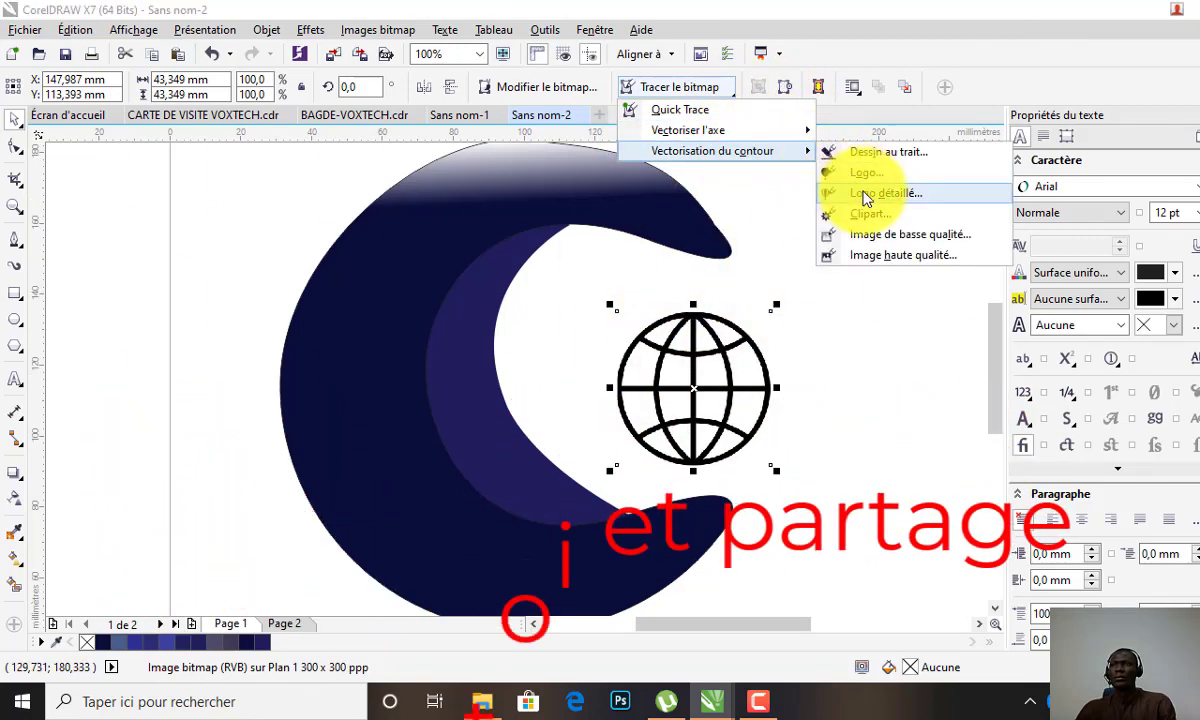
pyautogui.click(855, 193)
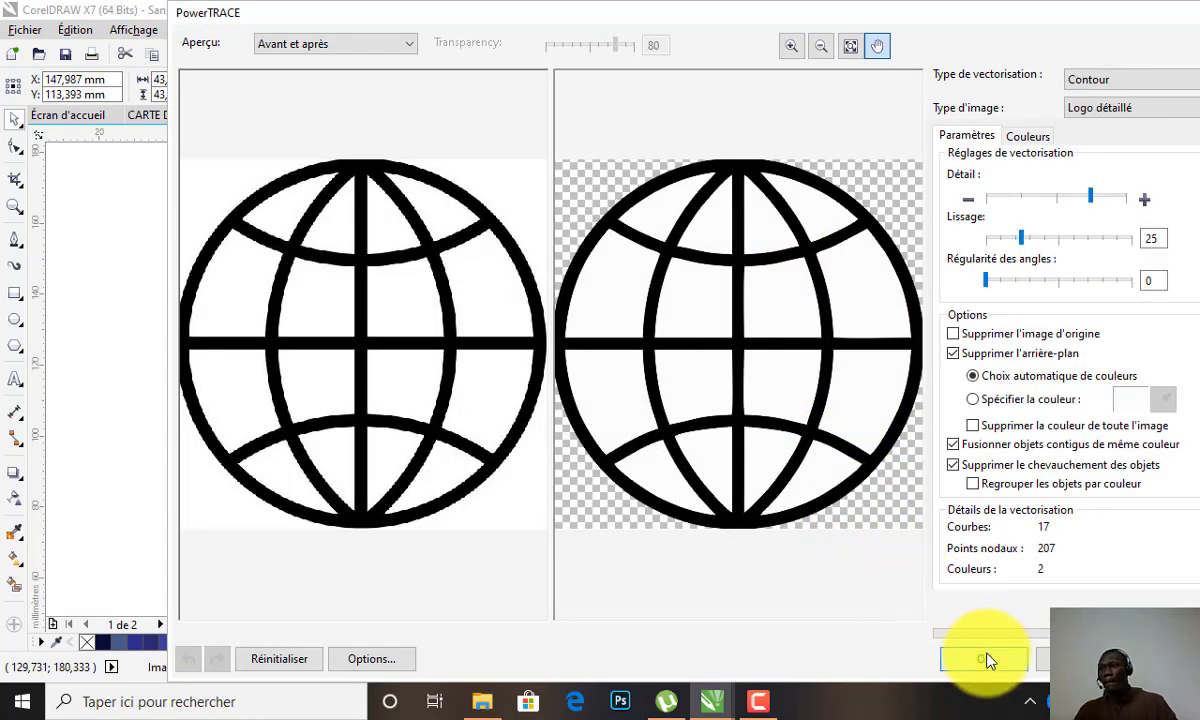
pyautogui.click(985, 659)
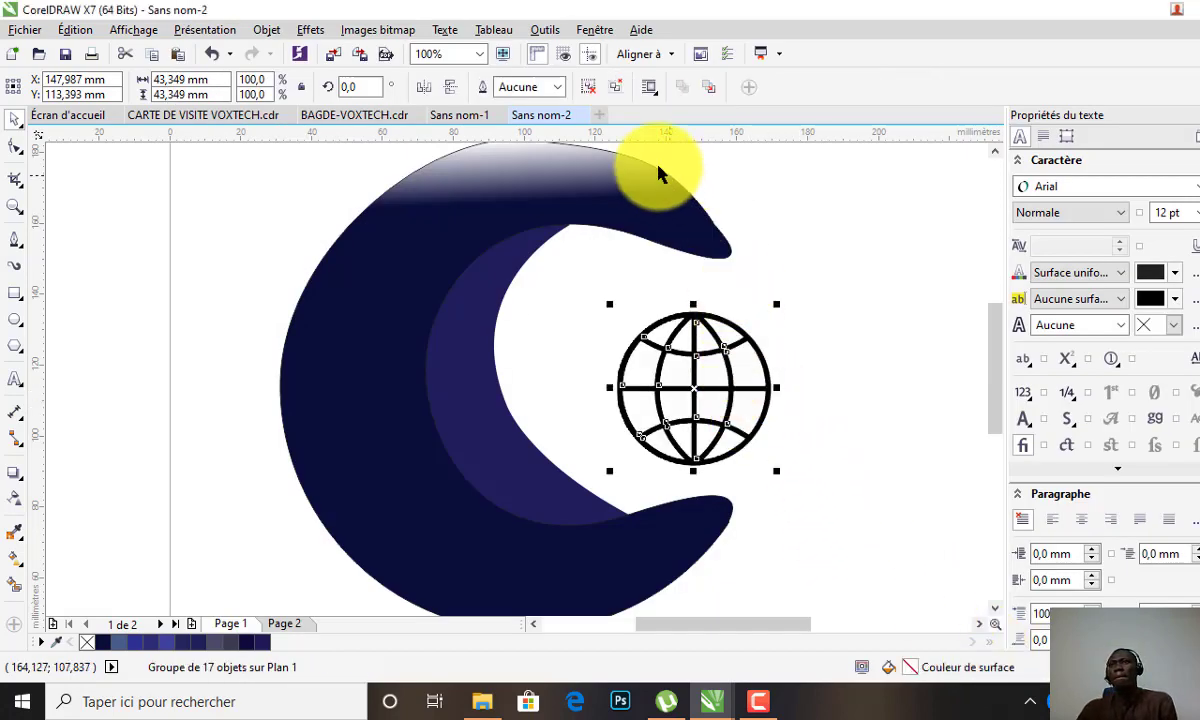
# Step: Move the traced globe off the original image and delete the bitmap beneath it
pyautogui.moveTo(697, 400)
pyautogui.mouseDown()
pyautogui.moveTo(809, 289)
pyautogui.moveTo(697, 378)
pyautogui.moveTo(737, 343)
pyautogui.moveTo(723, 300)
pyautogui.mouseUp()
pyautogui.click(733, 378)
pyautogui.press('Delete')
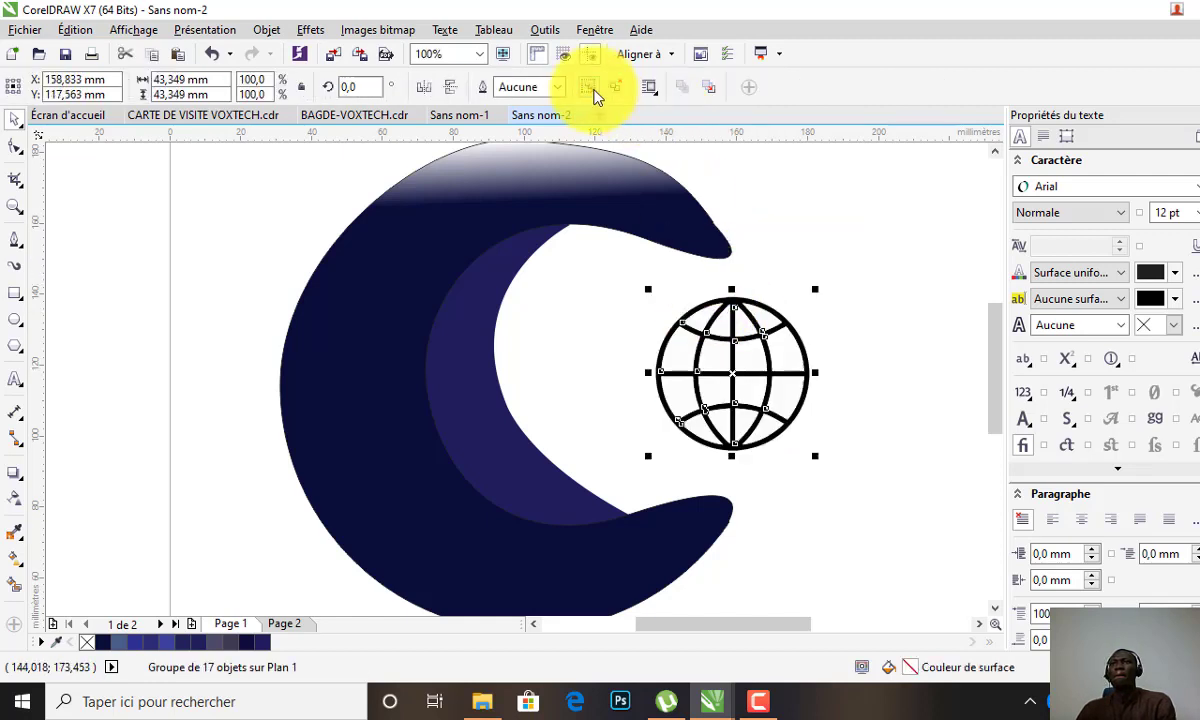
# Step: Ungroup the traced globe so that its lines and white fill areas are separate objects
pyautogui.click(593, 90)
pyautogui.click(788, 226)
pyautogui.click(799, 356)
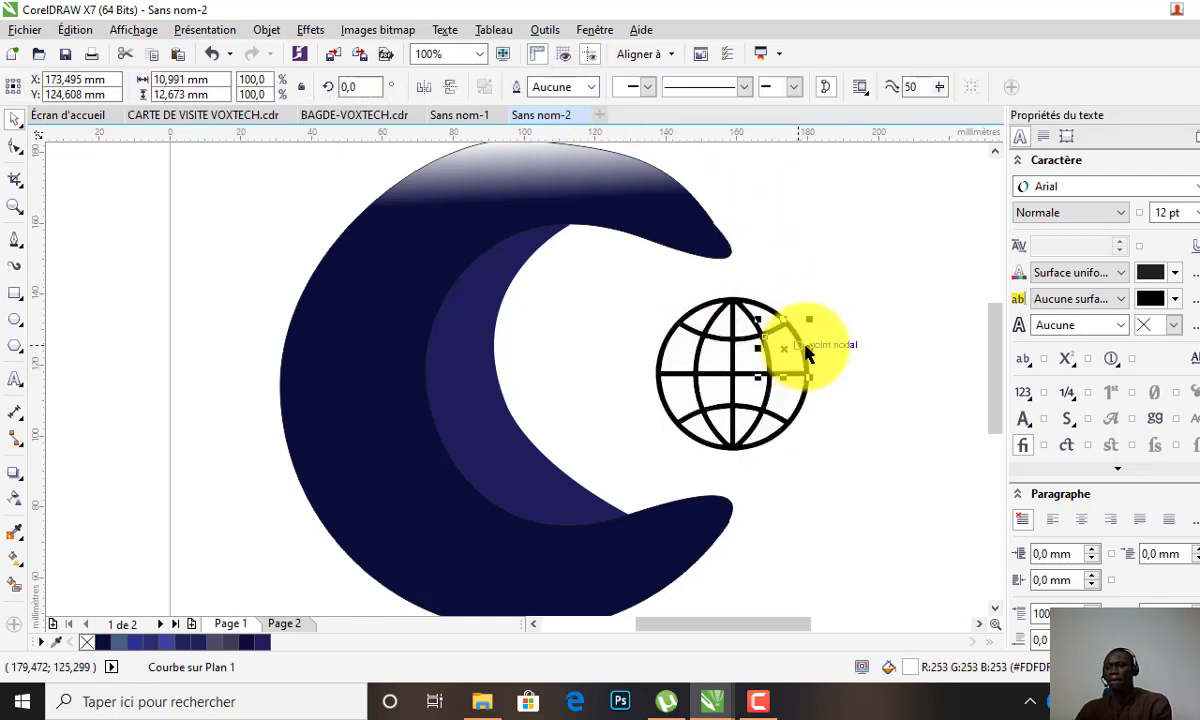
pyautogui.press('Escape')
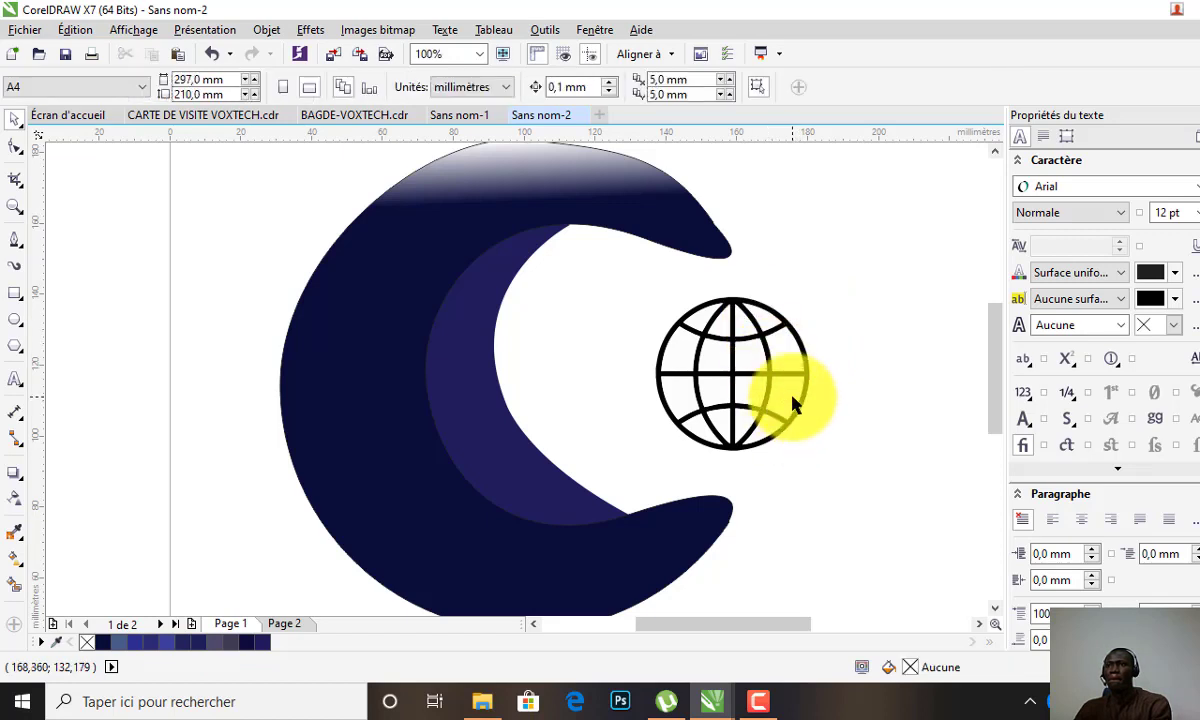
# Step: Delete the white fill areas between the globe's grid lines, leaving only the black line work
pyautogui.click(792, 398)
pyautogui.click(756, 428)
pyautogui.click(743, 420)
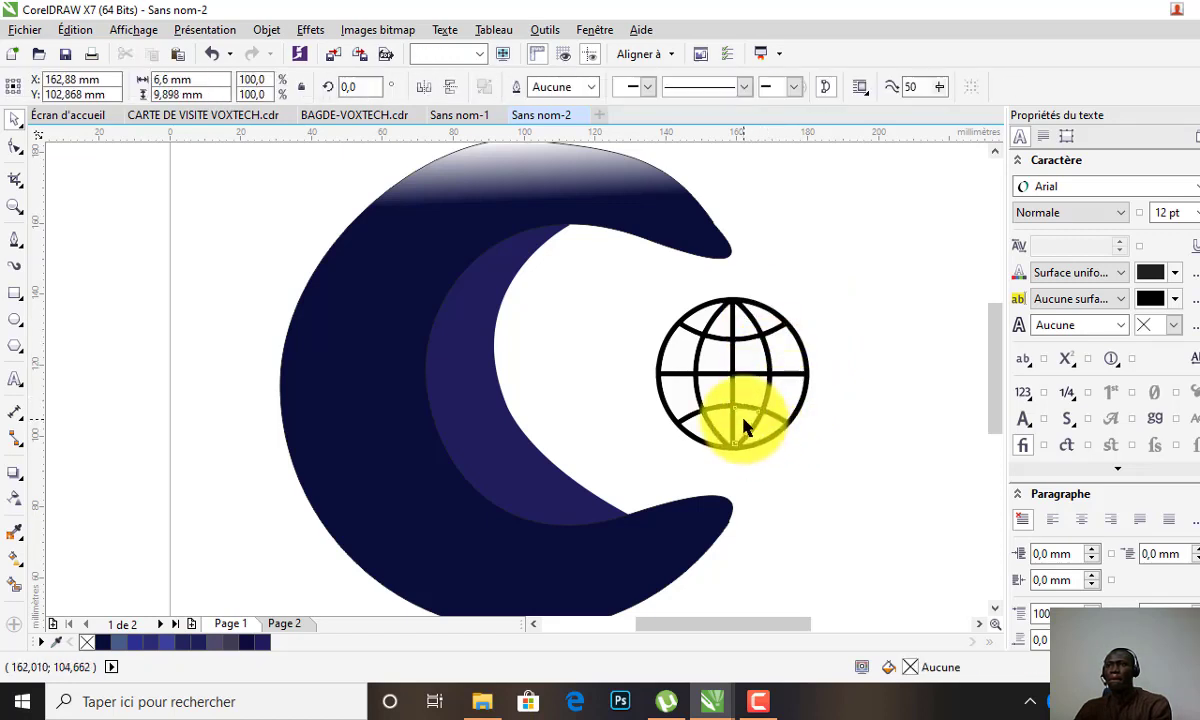
pyautogui.click(723, 415)
pyautogui.click(713, 396)
pyautogui.click(714, 390)
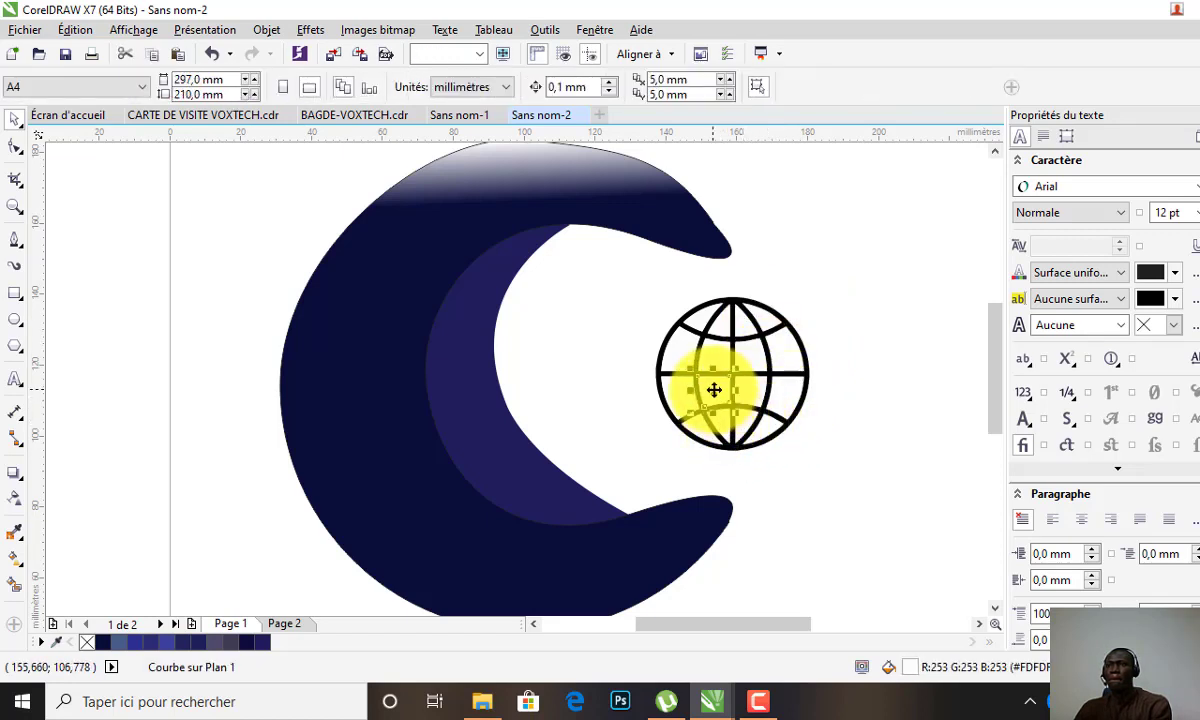
pyautogui.click(716, 390)
pyautogui.click(761, 399)
pyautogui.click(755, 383)
pyautogui.click(753, 366)
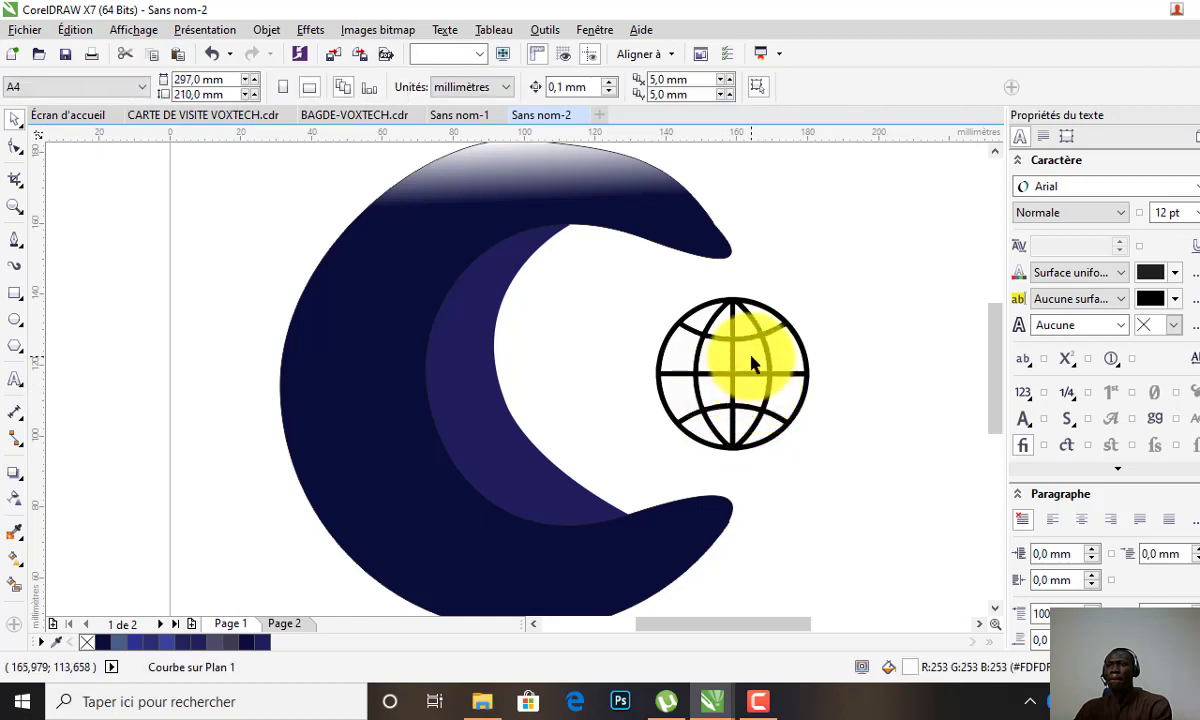
pyautogui.click(714, 357)
pyautogui.click(718, 340)
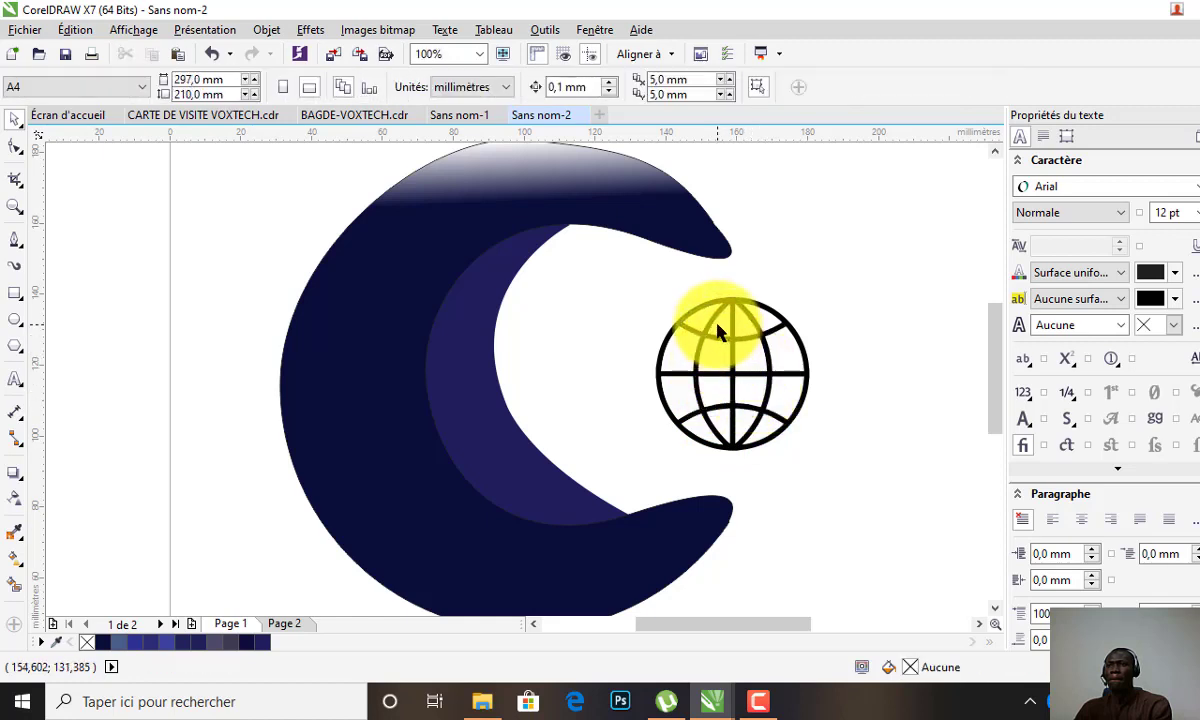
pyautogui.click(718, 327)
pyautogui.click(731, 338)
pyautogui.click(744, 334)
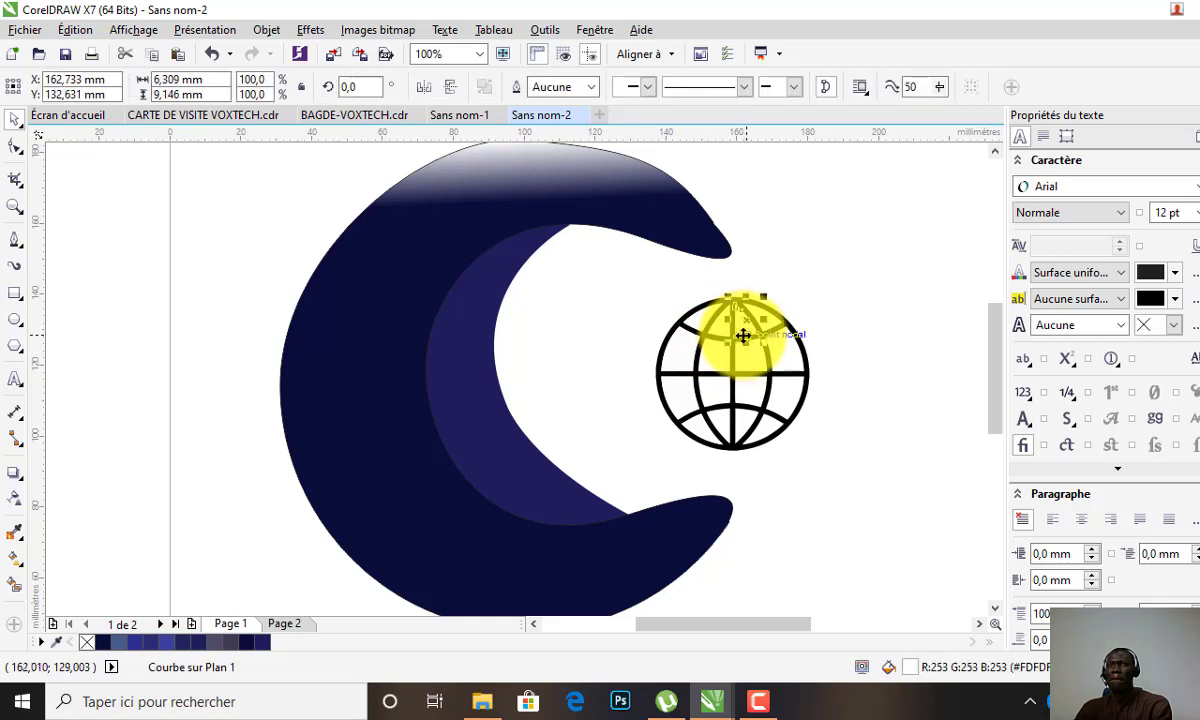
pyautogui.click(738, 343)
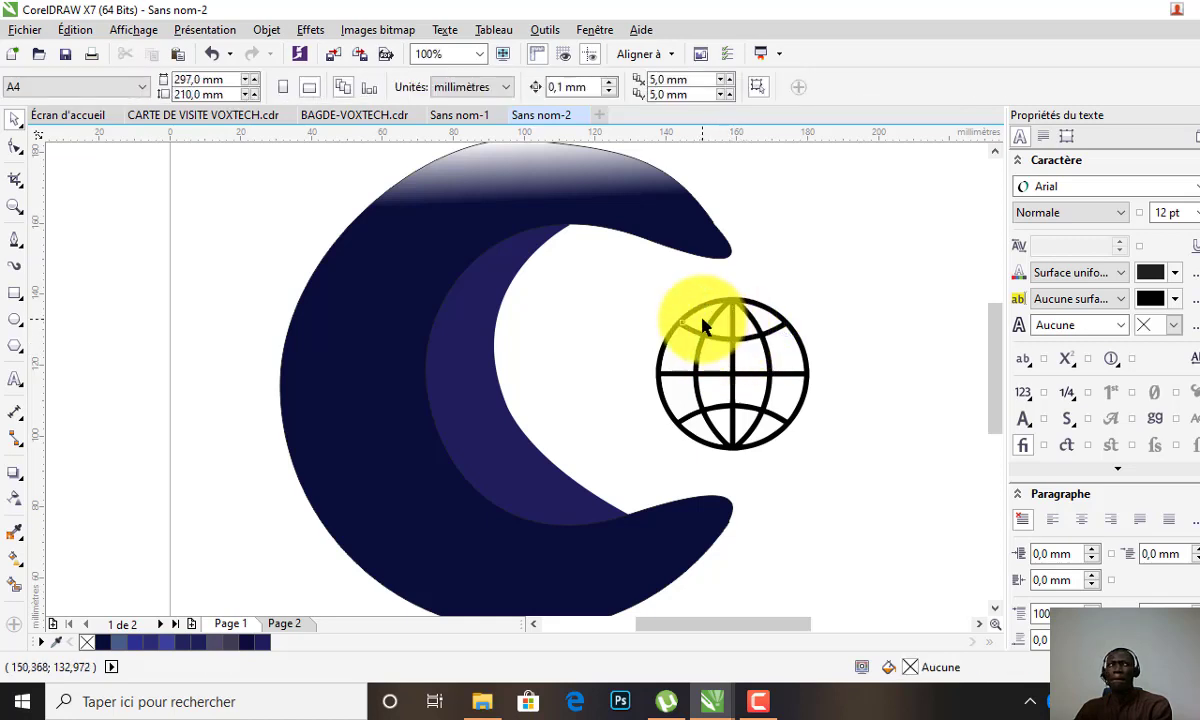
pyautogui.click(702, 328)
pyautogui.click(692, 339)
pyautogui.click(680, 397)
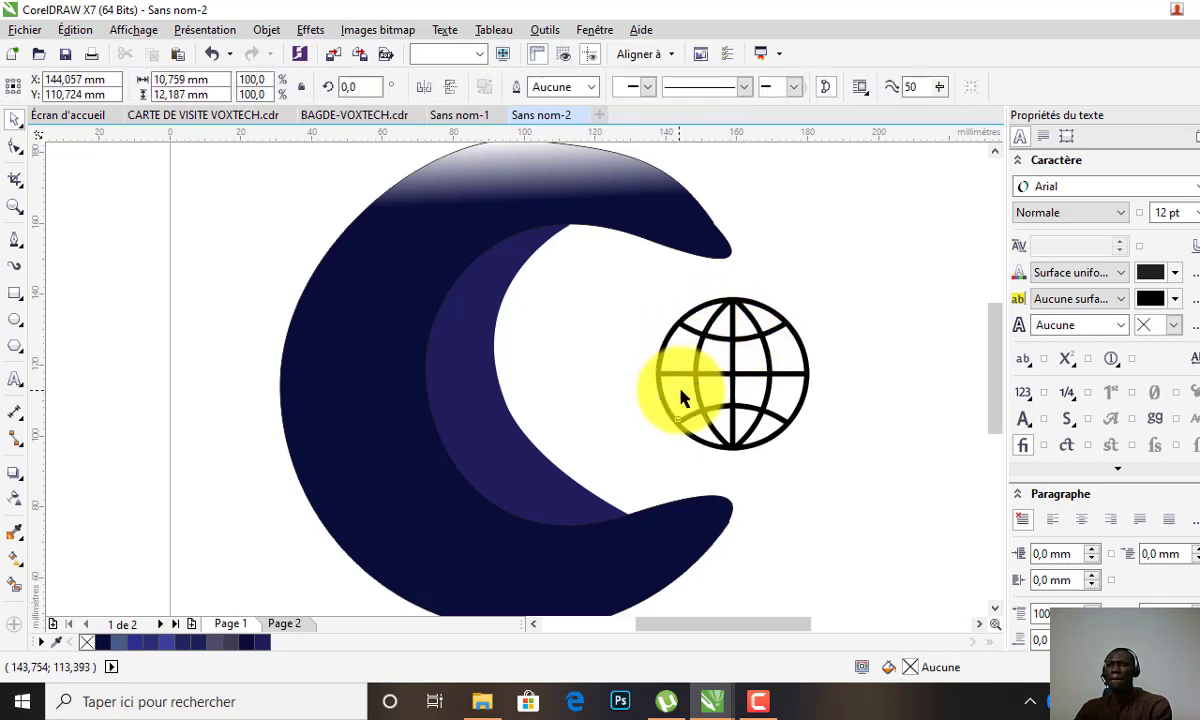
pyautogui.click(690, 415)
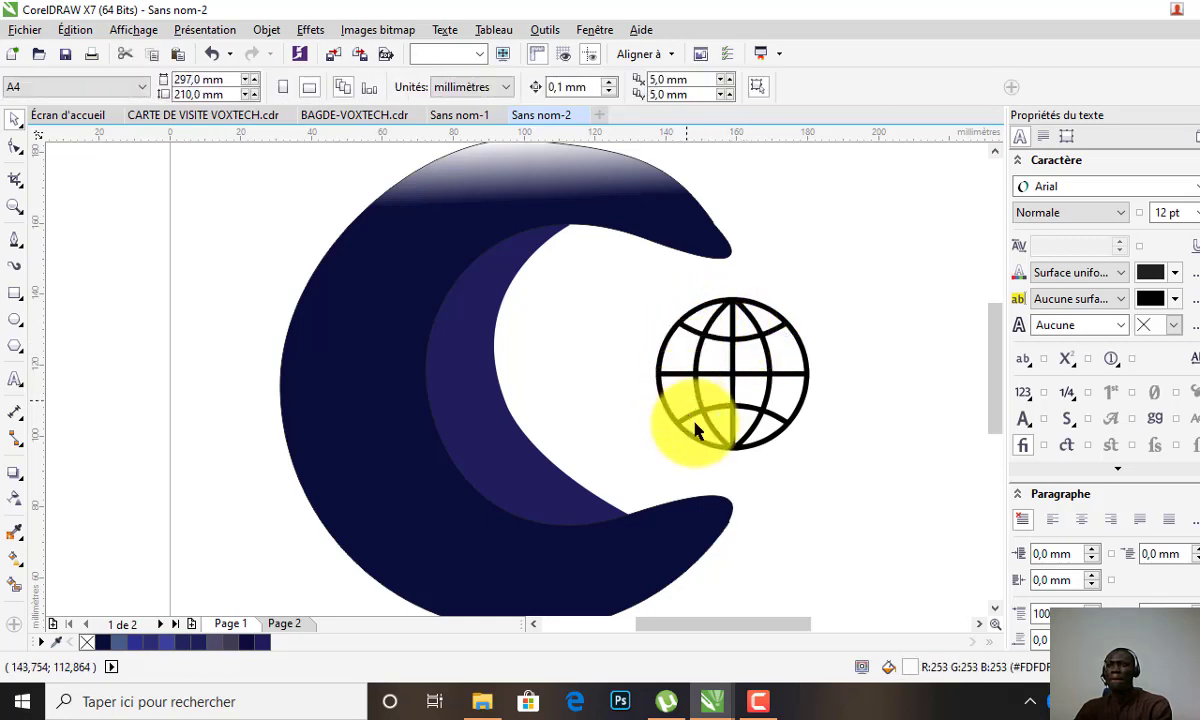
pyautogui.click(784, 426)
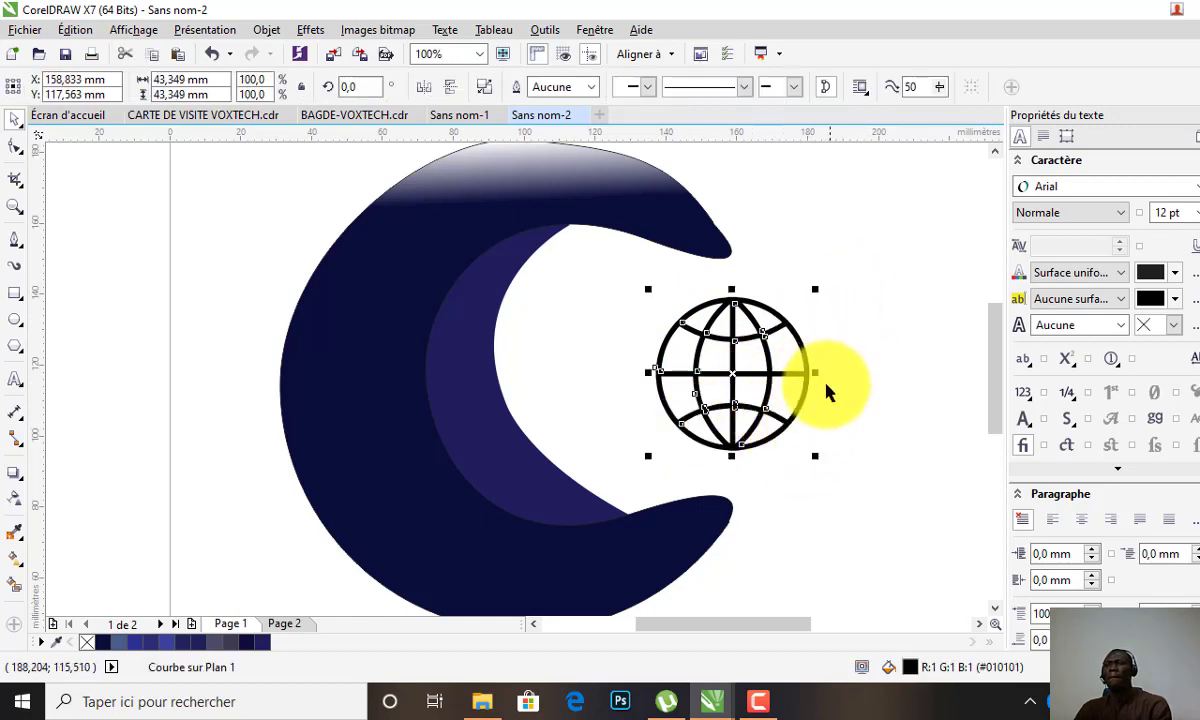
# Step: Fill the globe's line work green (C100 M0 Y100 K0) and move it up and right, clear of the crescent's opening
pyautogui.moveTo(860, 494); pyautogui.dragTo(636, 287)
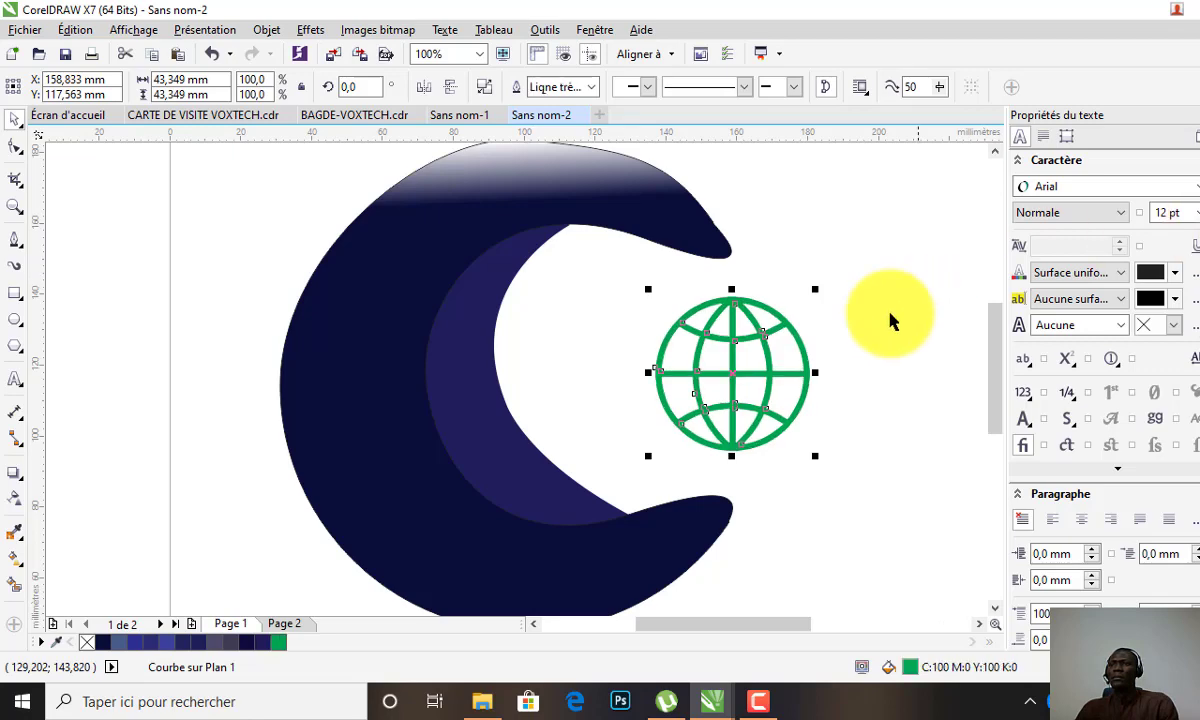
pyautogui.click(847, 320)
pyautogui.moveTo(771, 386)
pyautogui.mouseDown()
pyautogui.moveTo(830, 316)
pyautogui.moveTo(890, 292)
pyautogui.mouseUp()
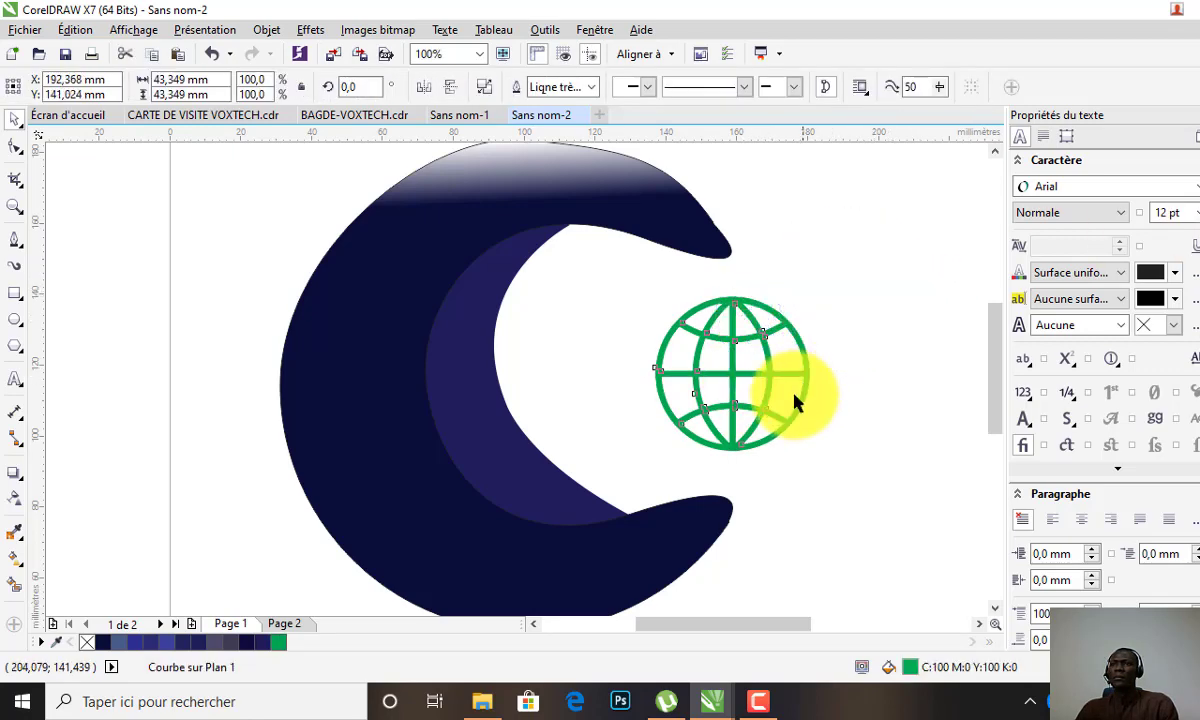
# Step: Add the artistic text "nci" in Arial inside the crescent's opening and enlarge it to about 123 pt
pyautogui.click(102, 397)
pyautogui.click(15, 379)
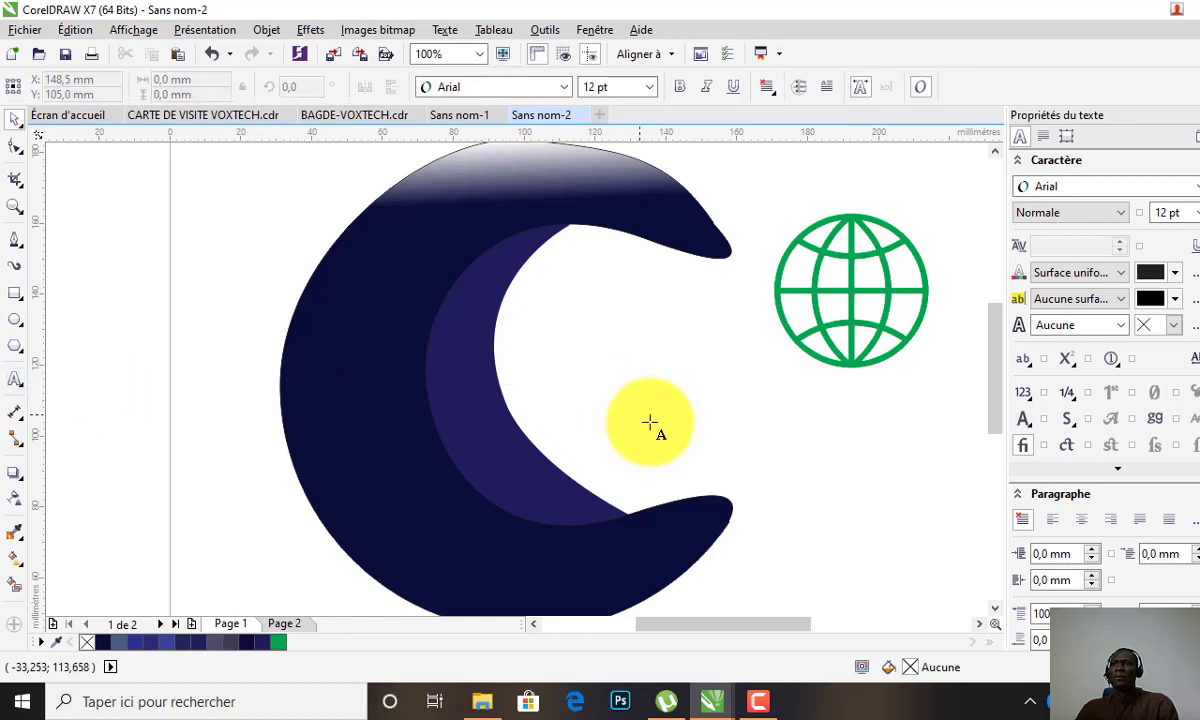
pyautogui.click(640, 413)
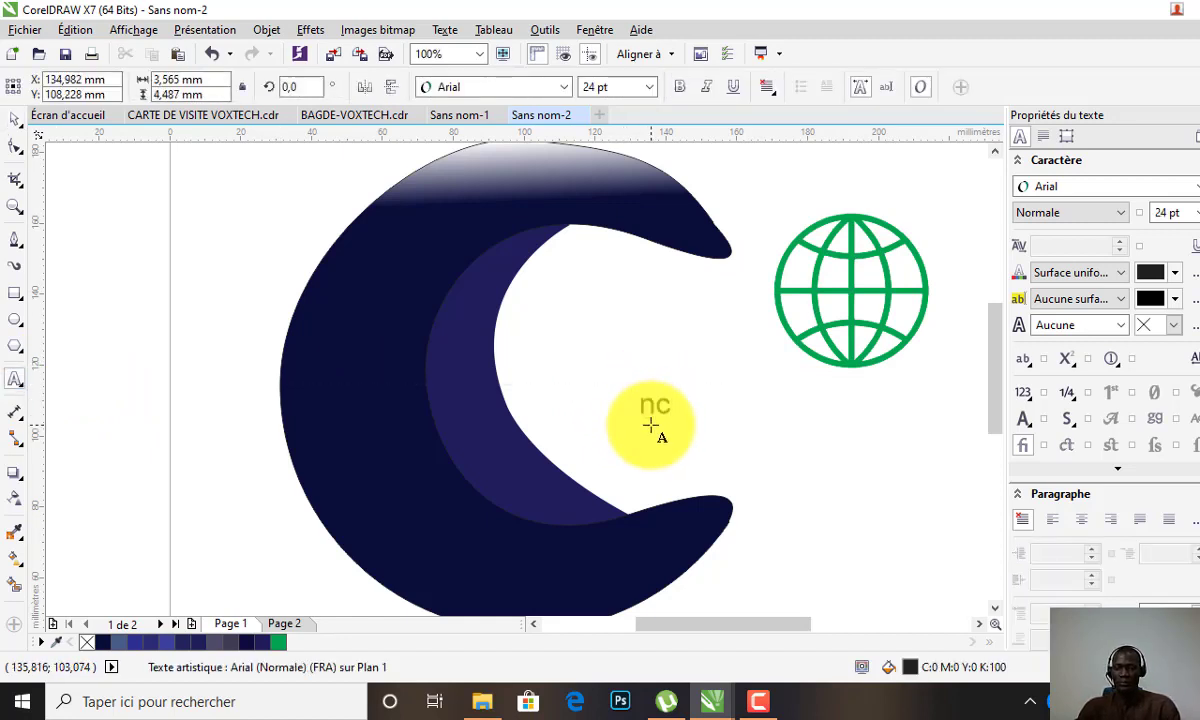
pyautogui.press('Escape')
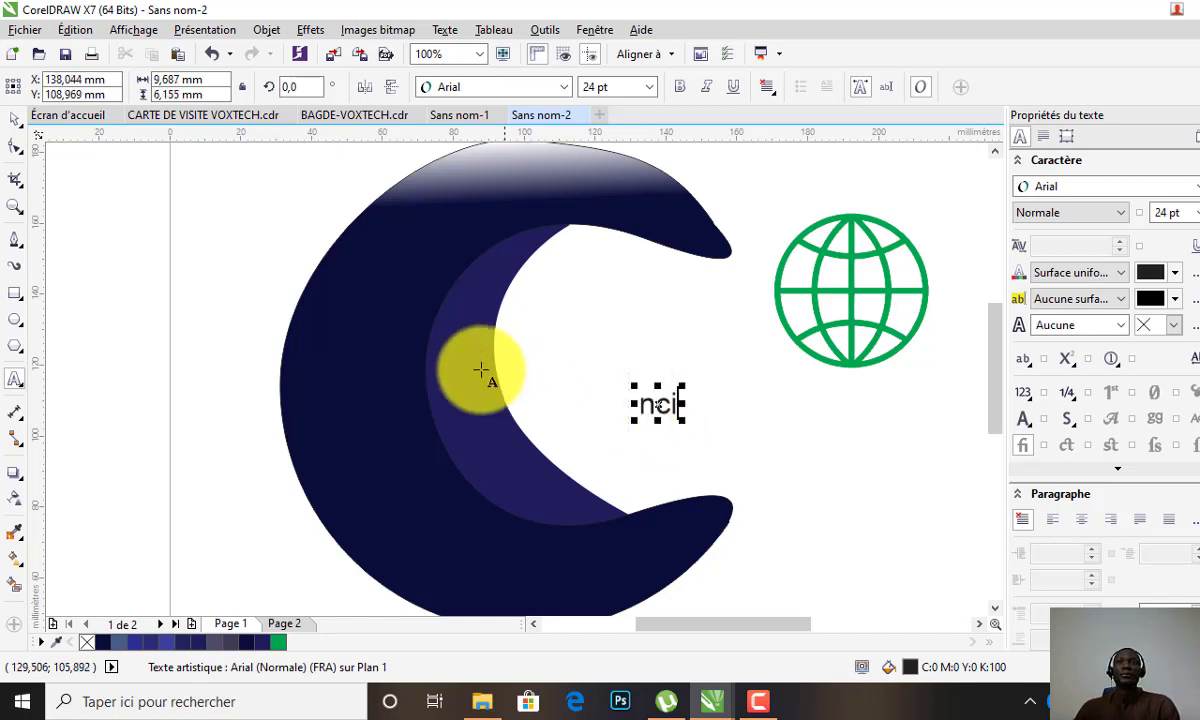
pyautogui.click(675, 398)
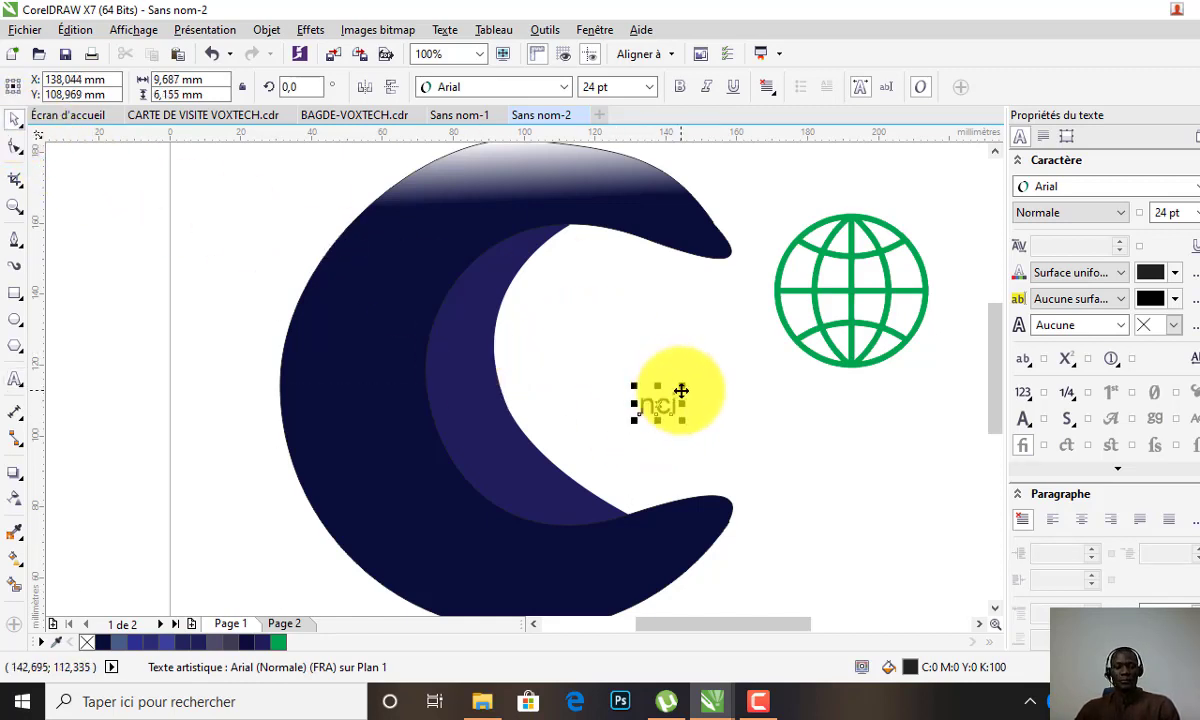
pyautogui.moveTo(681, 390); pyautogui.dragTo(579, 415)
# Step: Color the letter n of the "nci" text orange (C0 M60 Y100 K0), keeping the letter order
pyautogui.doubleClick(630, 410)
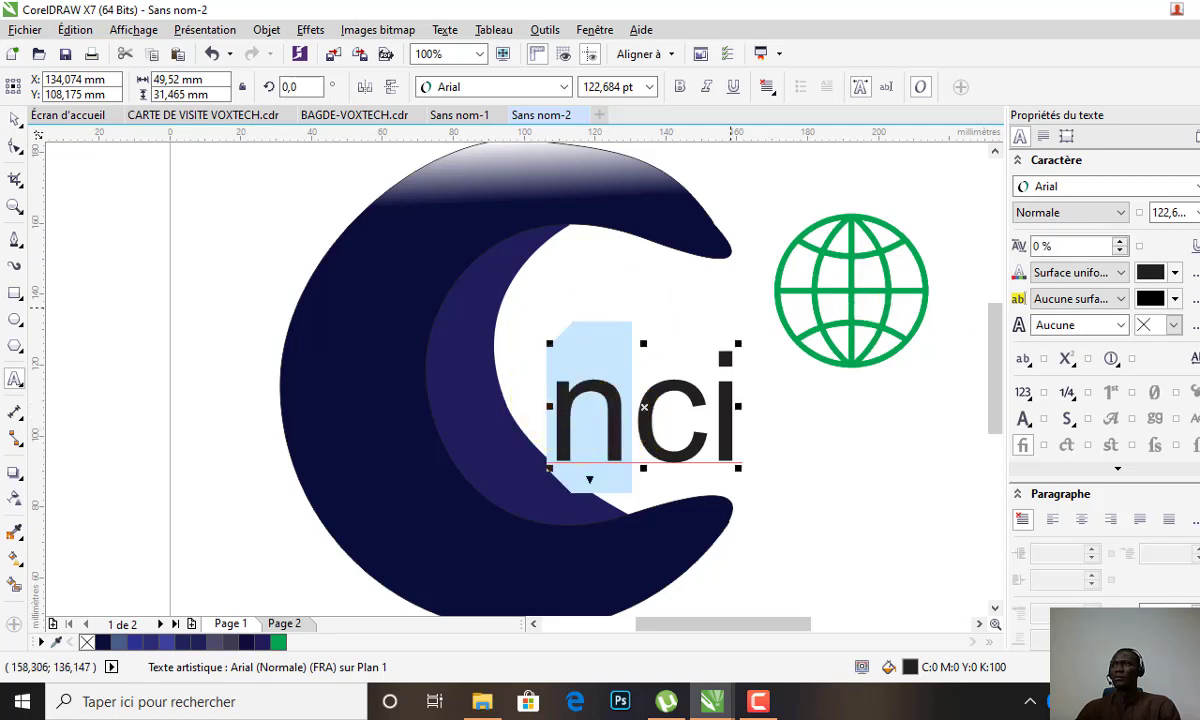
pyautogui.moveTo(632, 424); pyautogui.dragTo(708, 425)
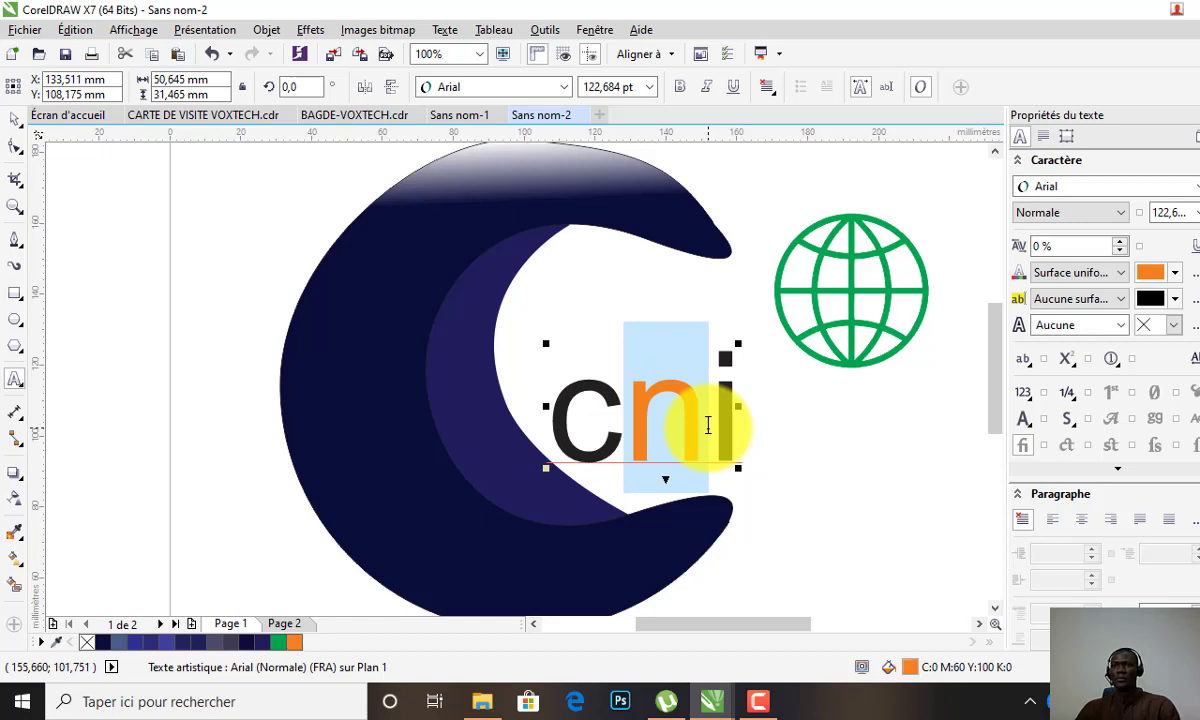
pyautogui.hotkey('ctrl', 'z')
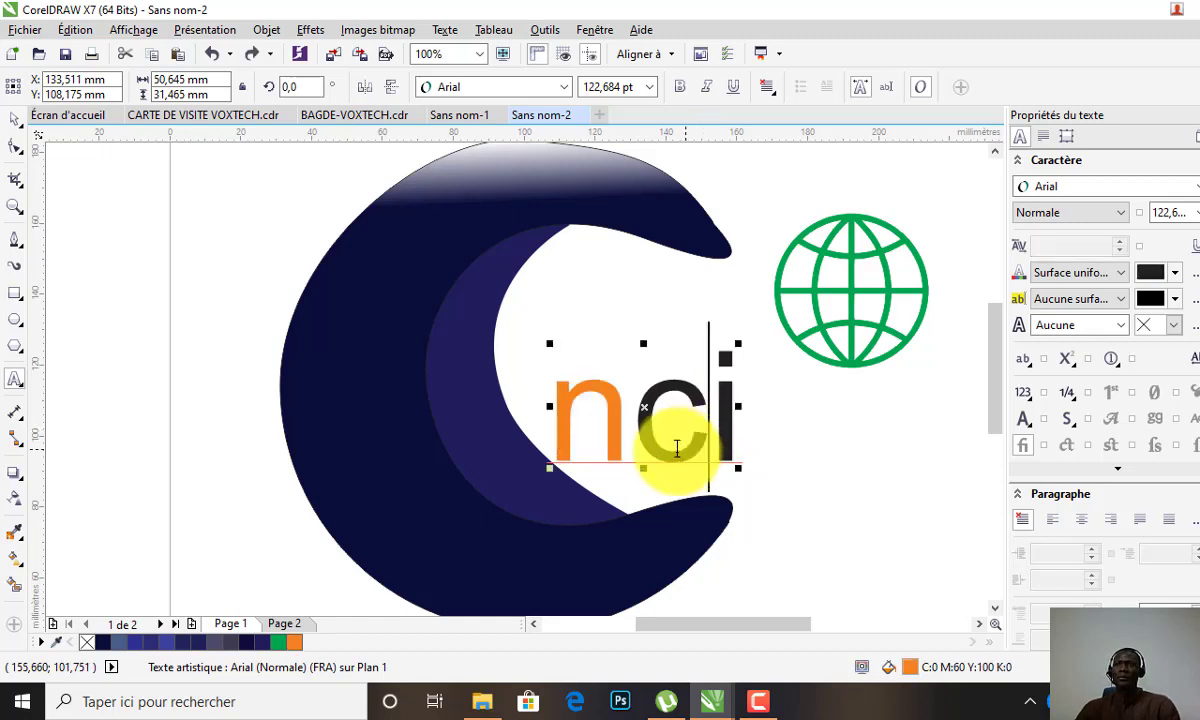
# Step: Color the letter c of the "nci" text white, keeping it between the n and the i
pyautogui.click(635, 428)
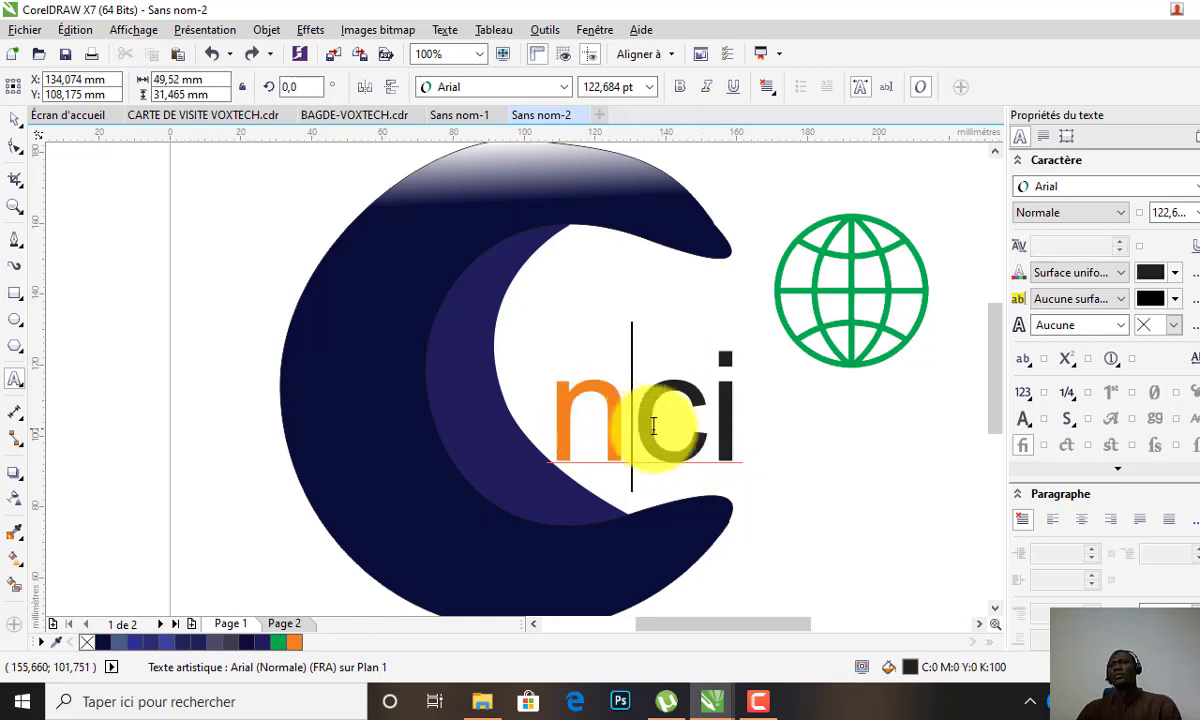
pyautogui.moveTo(638, 428); pyautogui.dragTo(691, 445)
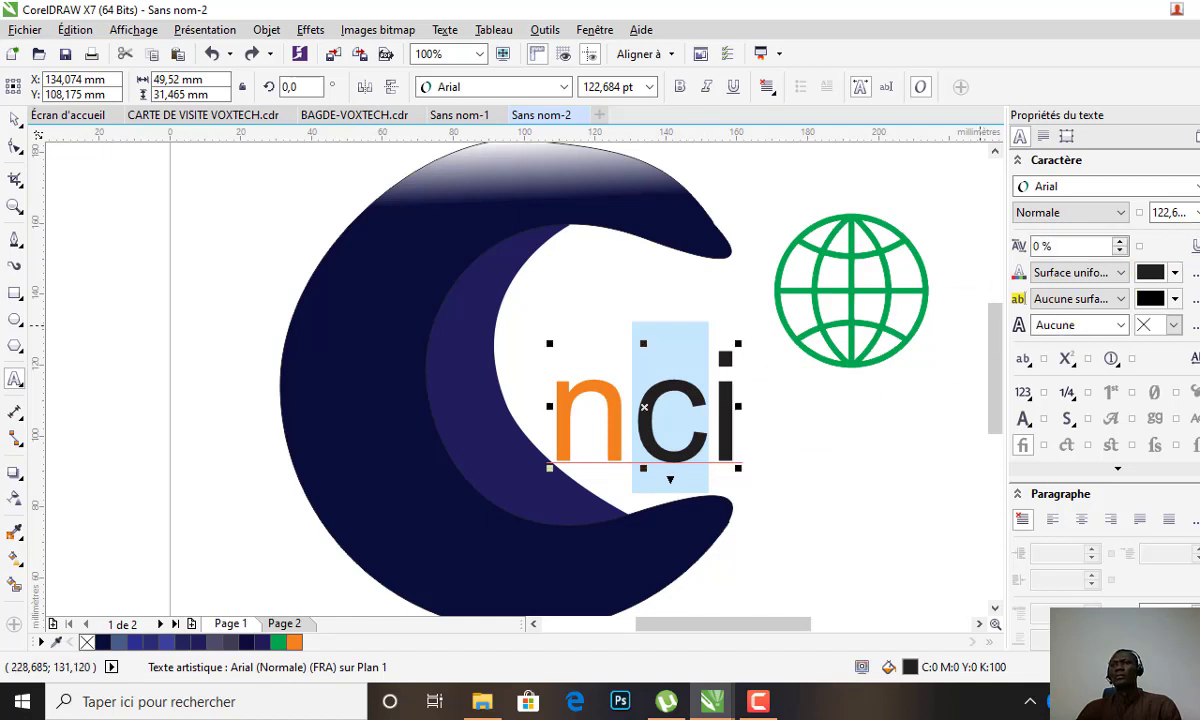
pyautogui.click(1197, 275)
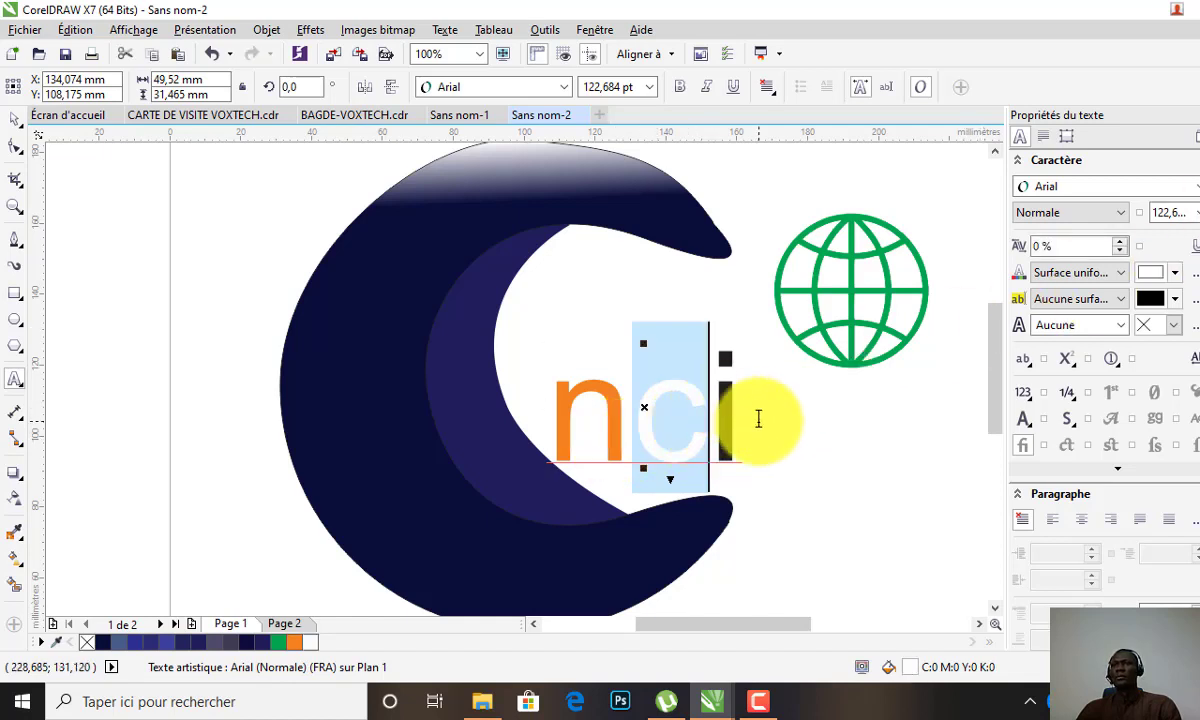
pyautogui.moveTo(758, 418); pyautogui.dragTo(755, 415)
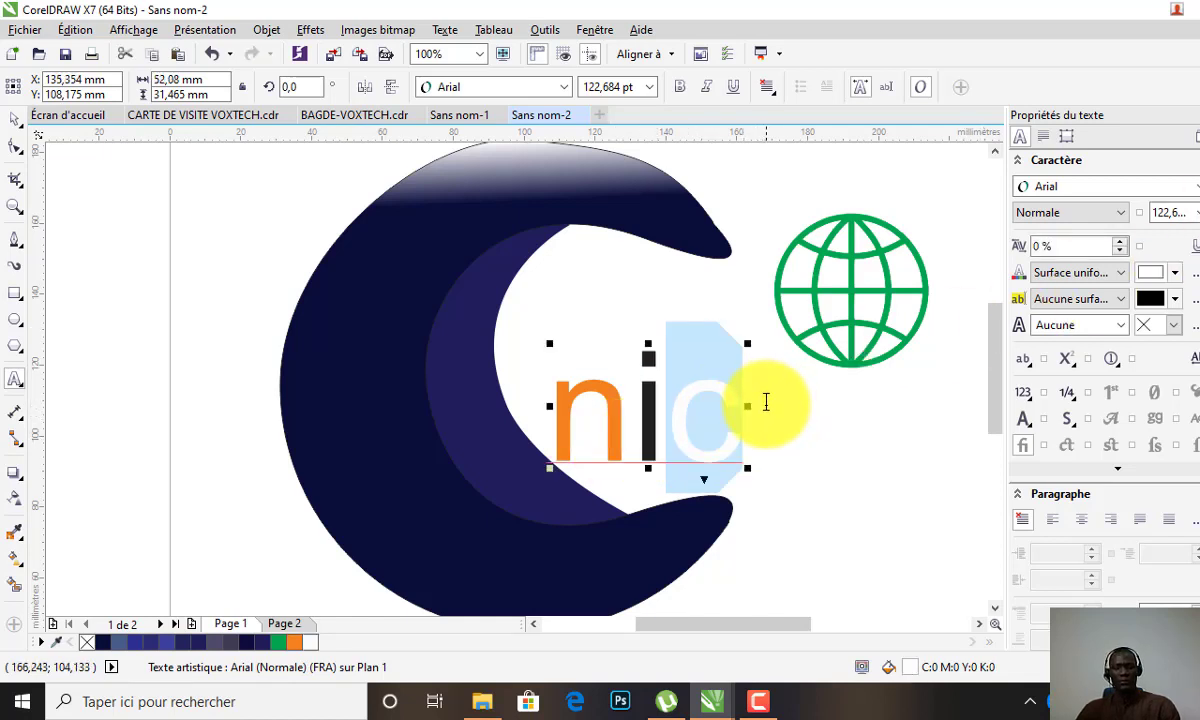
pyautogui.hotkey('ctrl', 'z')
# Step: Color the letter i green and give the whole "nci" text a green hairline outline
pyautogui.moveTo(715, 384); pyautogui.dragTo(756, 393)
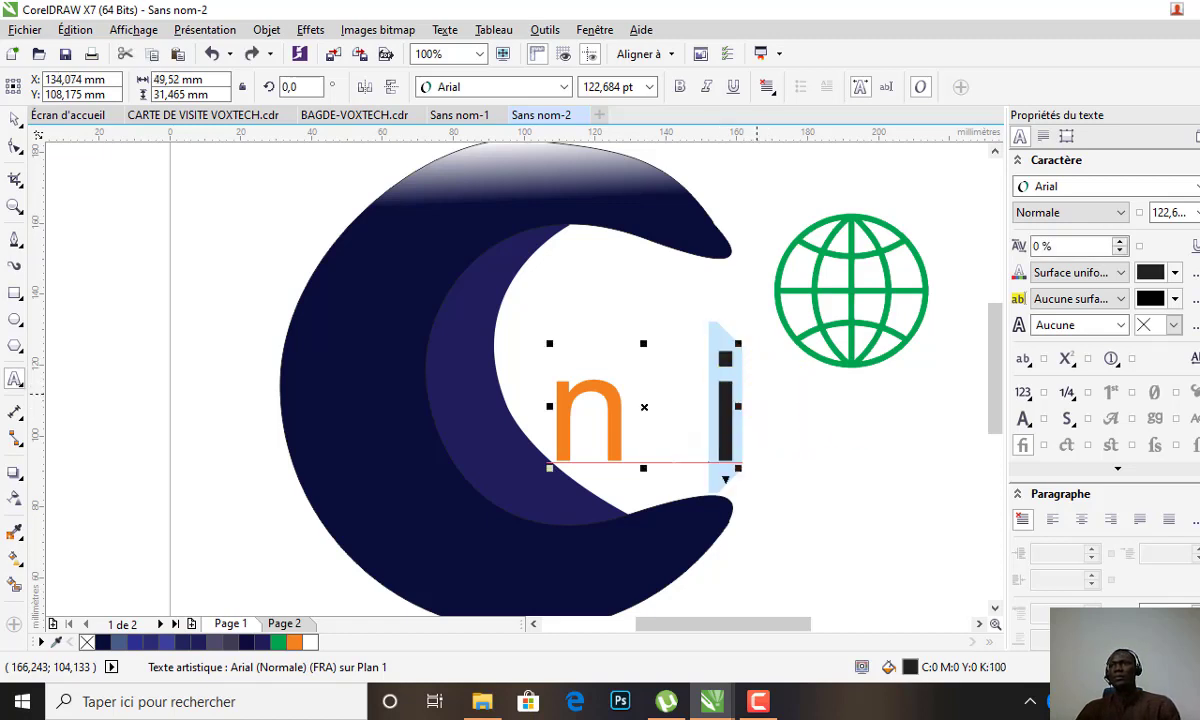
pyautogui.click(1197, 240)
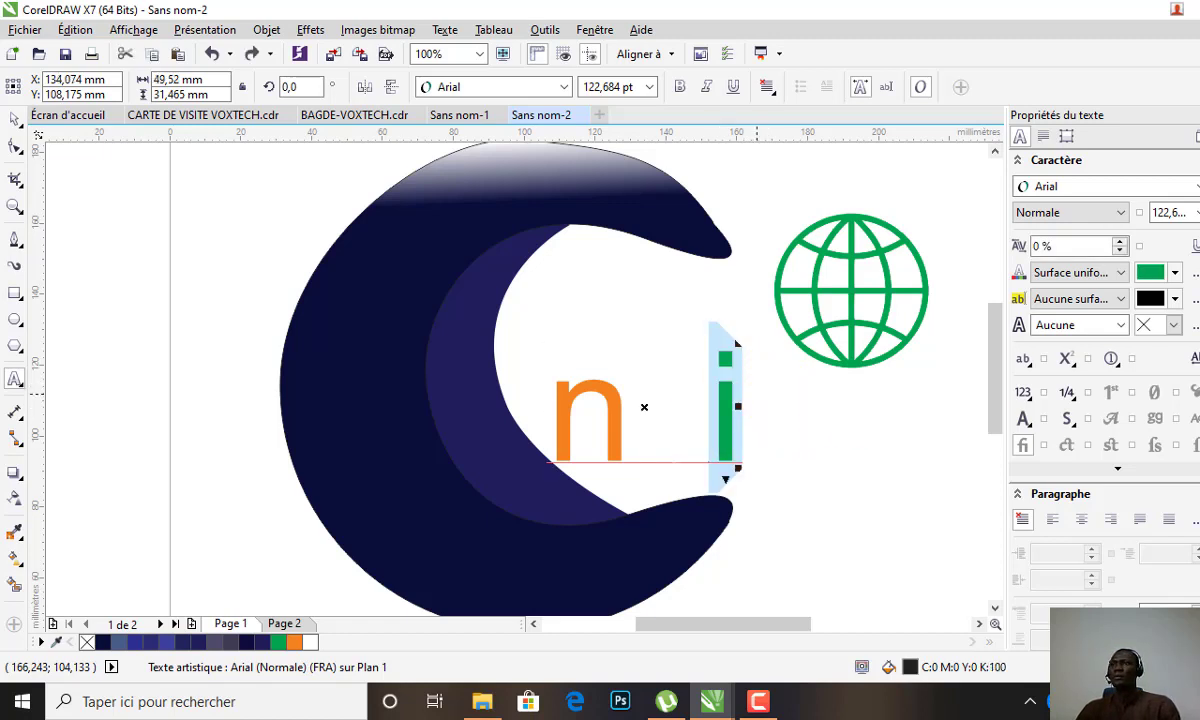
pyautogui.click(16, 120)
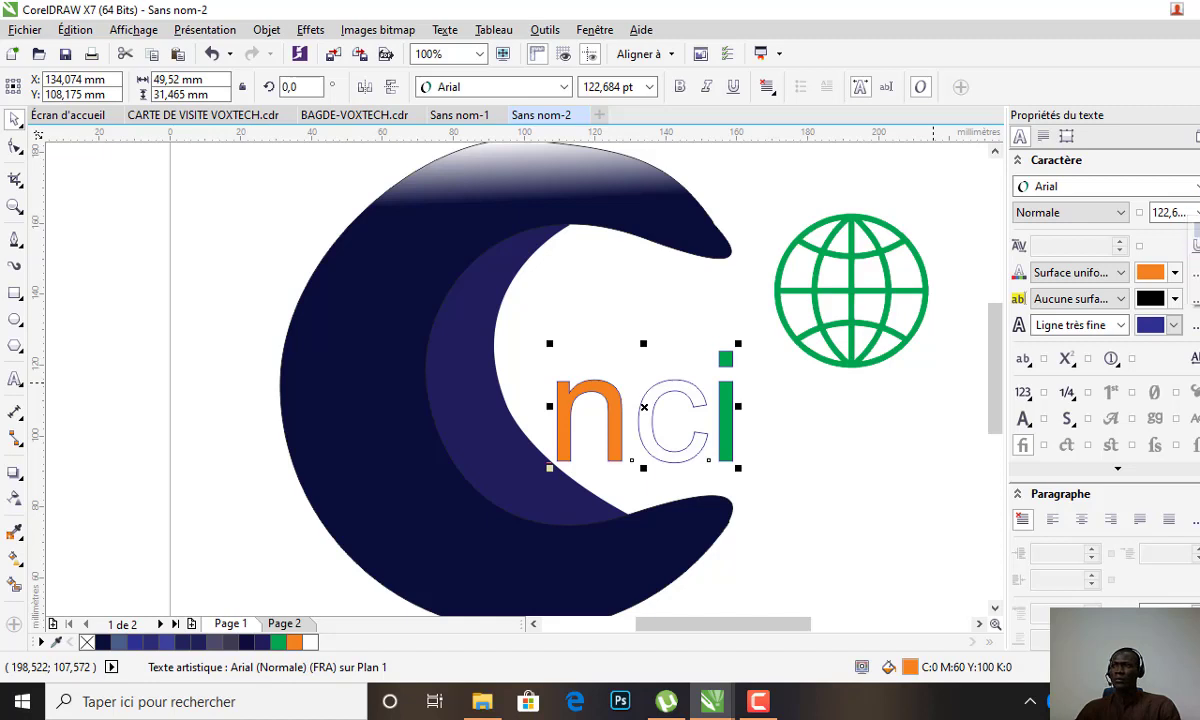
pyautogui.rightClick(294, 642)
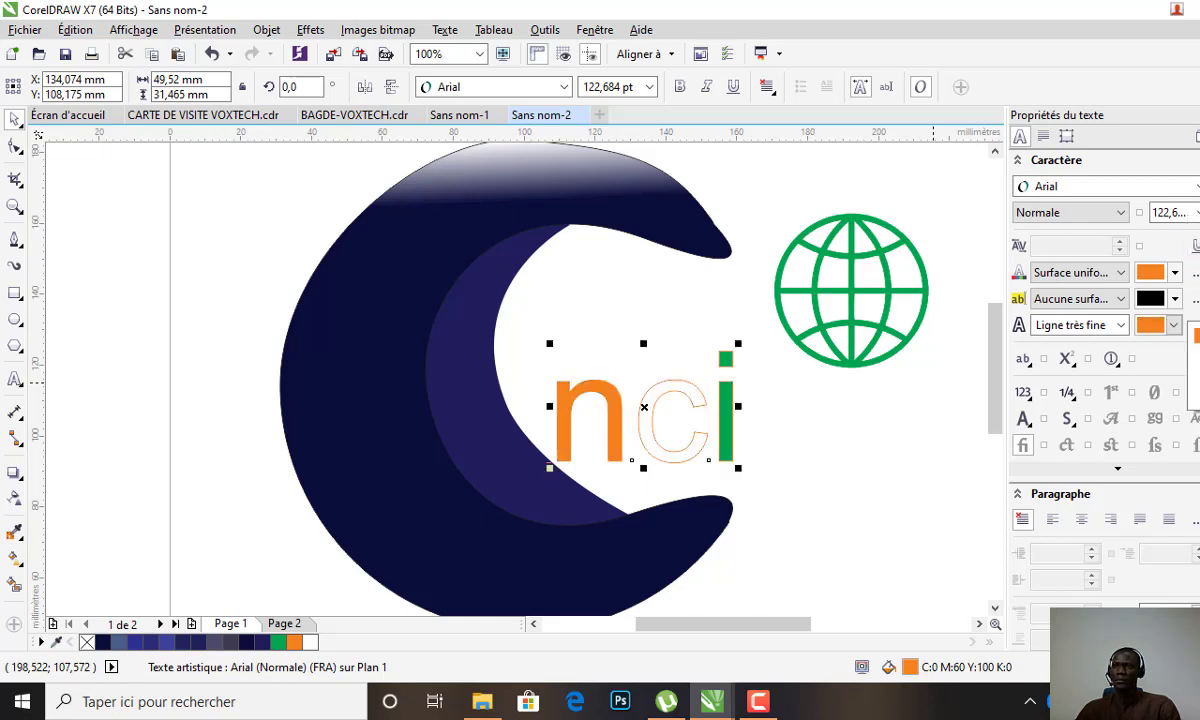
pyautogui.rightClick(278, 642)
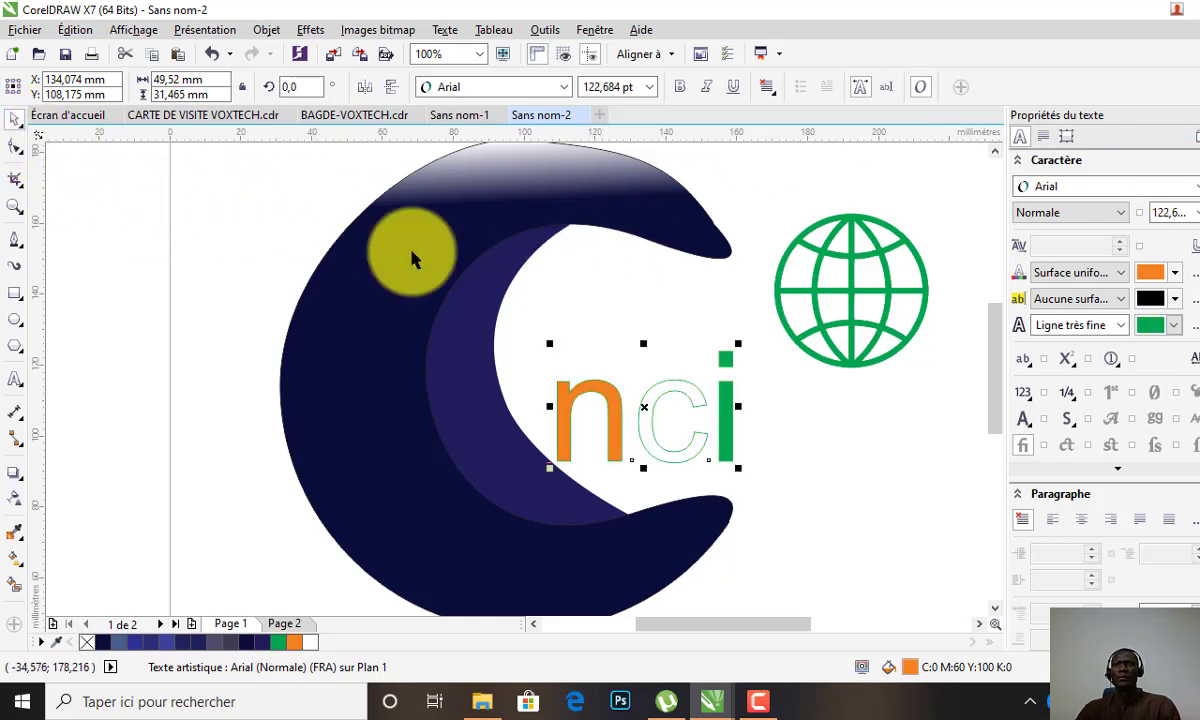
# Step: Scale the "nci" text down to about 98 pt and place it just above the crescent's lower arm
pyautogui.moveTo(643, 410)
pyautogui.mouseDown()
pyautogui.moveTo(652, 437)
pyautogui.moveTo(661, 416)
pyautogui.mouseUp()
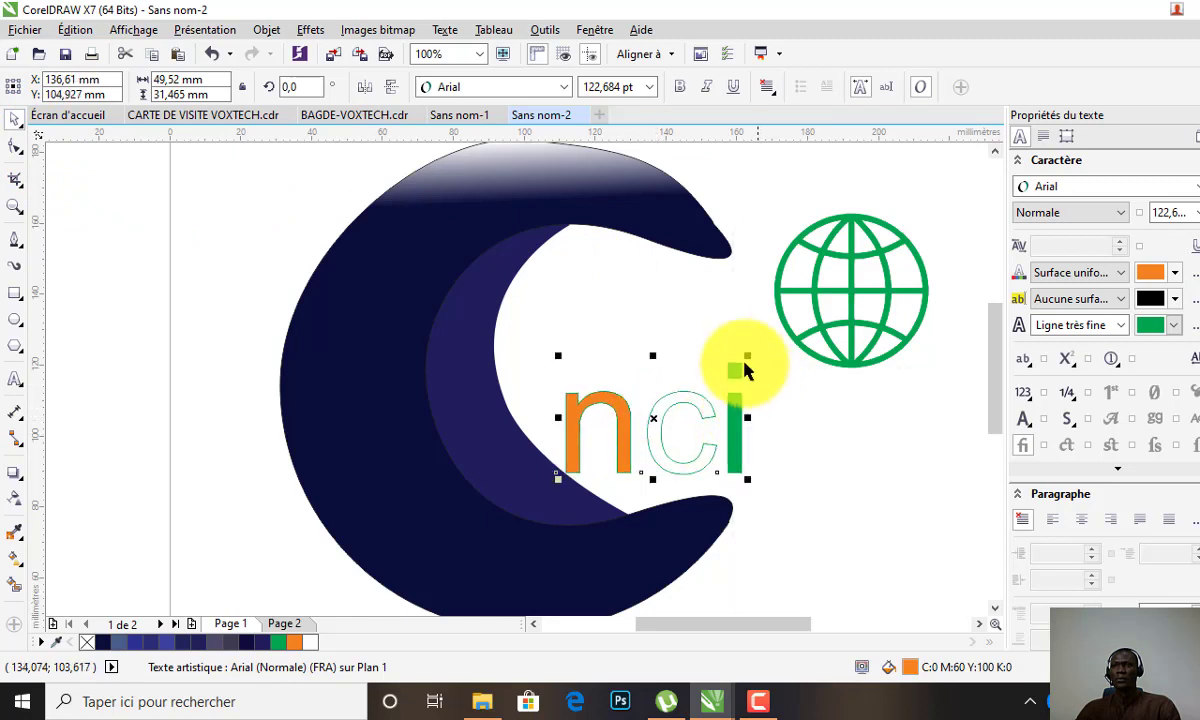
pyautogui.moveTo(748, 357); pyautogui.dragTo(737, 392)
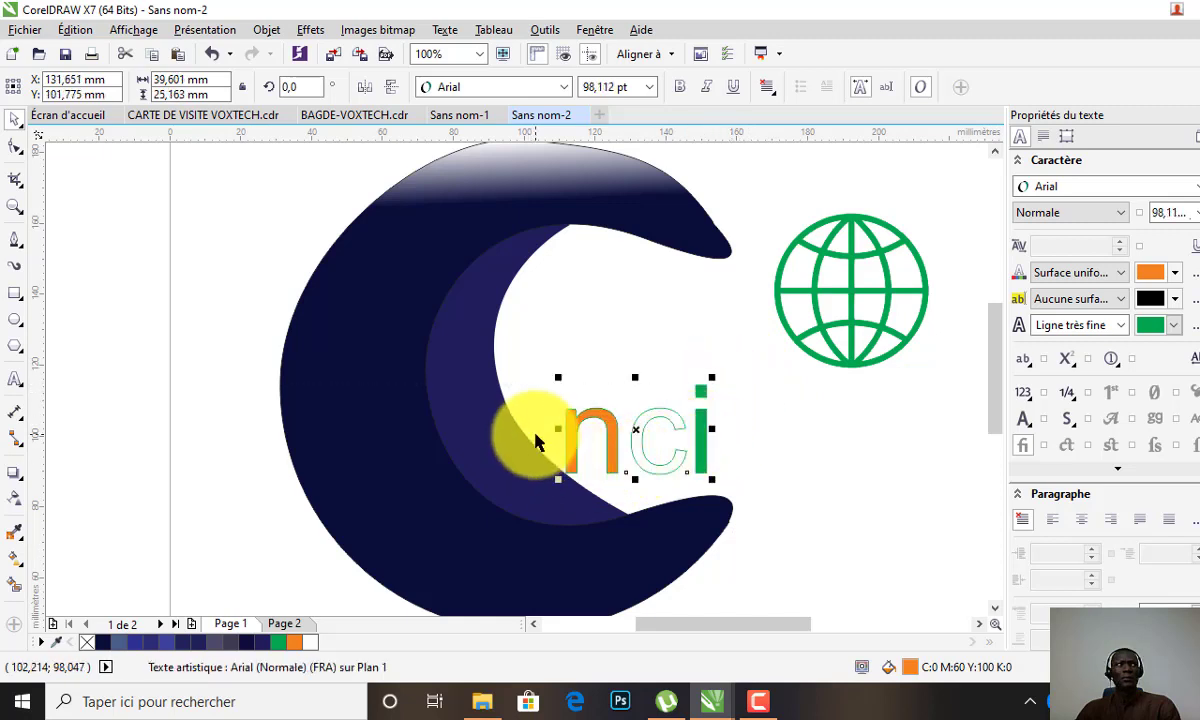
pyautogui.moveTo(660, 443)
pyautogui.mouseDown()
pyautogui.moveTo(643, 434)
pyautogui.moveTo(660, 456)
pyautogui.mouseUp()
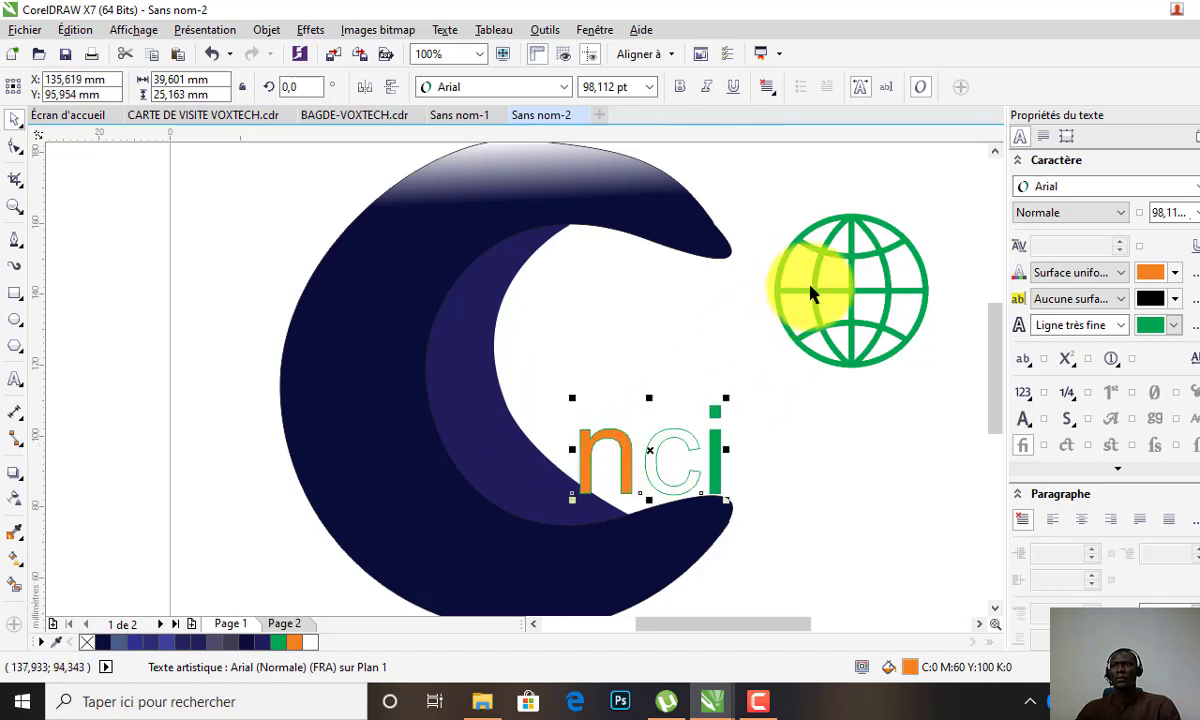
# Step: Move the green globe above the letter i and scale it to 82.2%, about 35.6 mm wide
pyautogui.moveTo(812, 292); pyautogui.dragTo(674, 339)
pyautogui.press('Down')
pyautogui.press('Down')
pyautogui.press('Down')
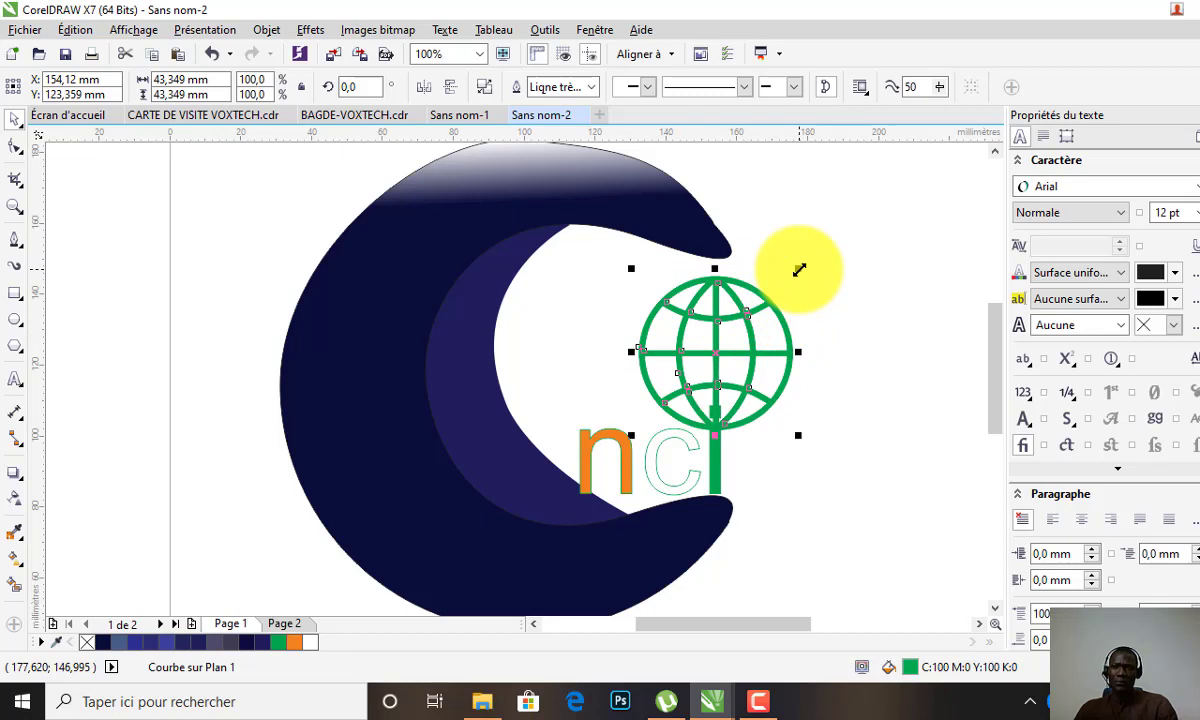
pyautogui.moveTo(799, 272); pyautogui.dragTo(796, 276)
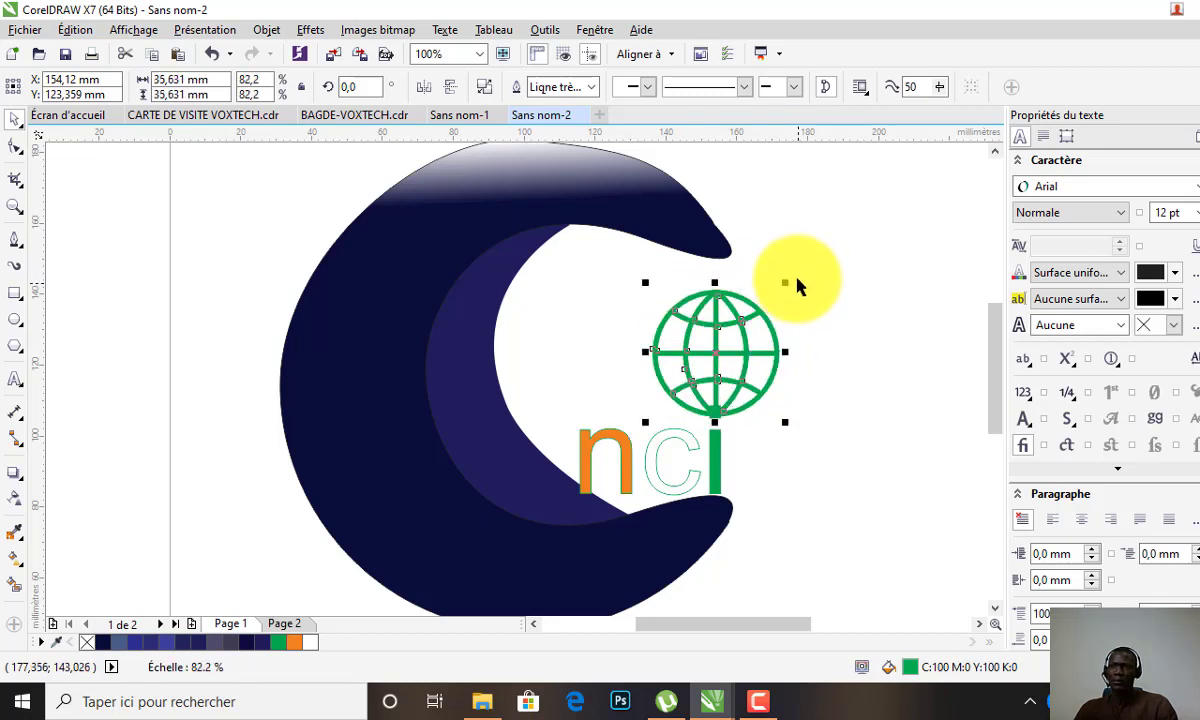
# Step: Nudge the globe straight down over the dot of the i, to a vertical position of 119.659 mm
pyautogui.press('Down')
pyautogui.press('Down')
pyautogui.press('Down')
pyautogui.press('Down')
pyautogui.press('Down')
pyautogui.press('Down')
pyautogui.press('Down')
pyautogui.press('Down')
pyautogui.press('Down')
pyautogui.press('Down')
pyautogui.press('Down')
pyautogui.press('Down')
pyautogui.press('Down')
pyautogui.press('Down')
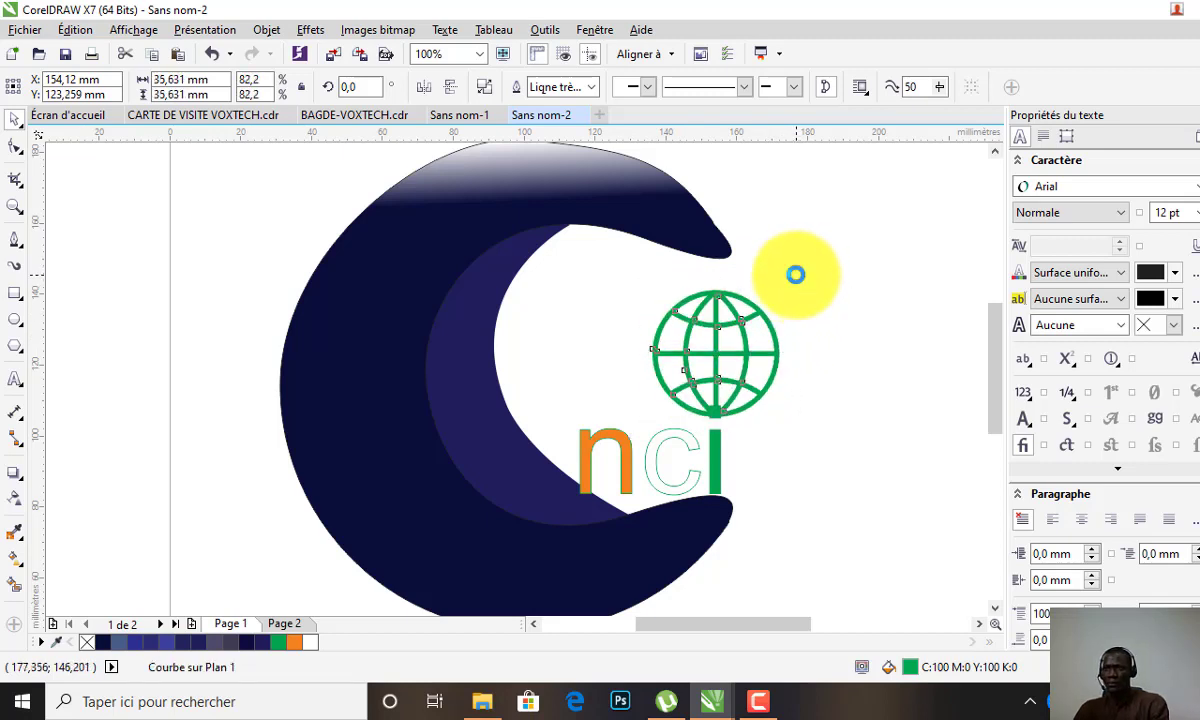
pyautogui.press('Down')
pyautogui.press('Down')
pyautogui.press('Down')
pyautogui.press('Down')
pyautogui.press('Down')
pyautogui.press('Down')
pyautogui.press('Down')
pyautogui.press('Down')
pyautogui.press('Down')
pyautogui.press('Down')
pyautogui.press('Down')
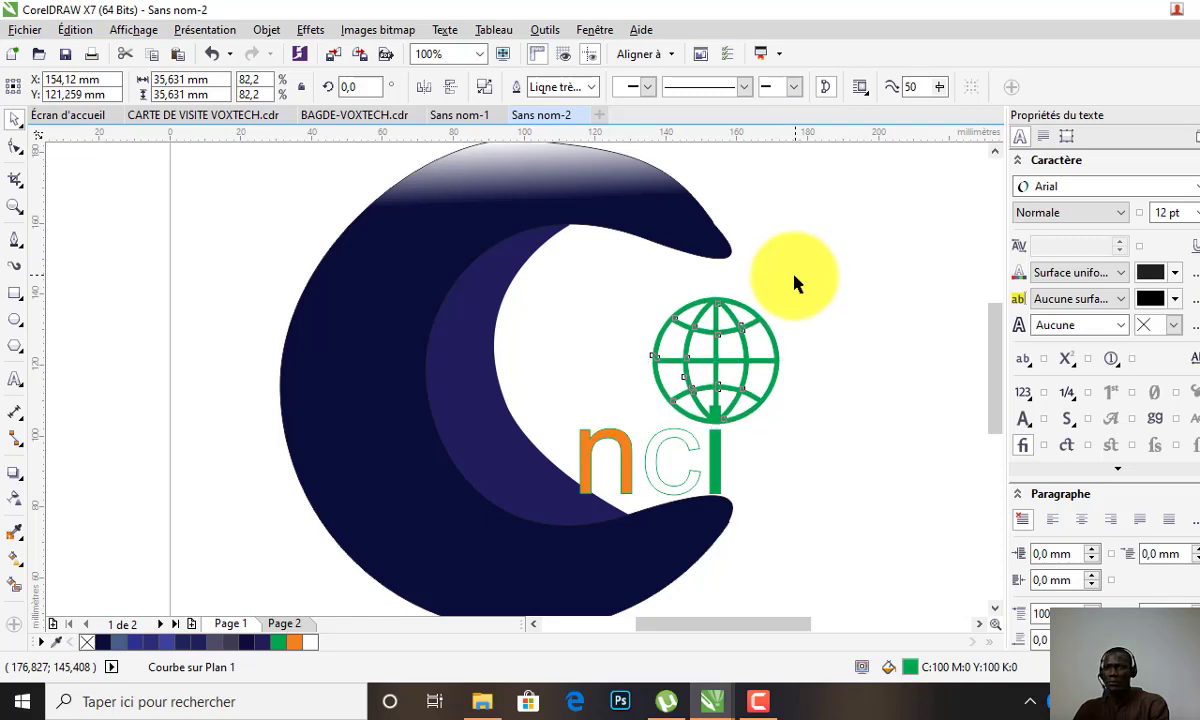
pyautogui.press('Down')
pyautogui.press('Down')
pyautogui.press('Down')
pyautogui.press('Down')
pyautogui.press('Down')
pyautogui.press('Down')
pyautogui.press('Down')
pyautogui.press('Down')
pyautogui.press('Down')
pyautogui.press('Down')
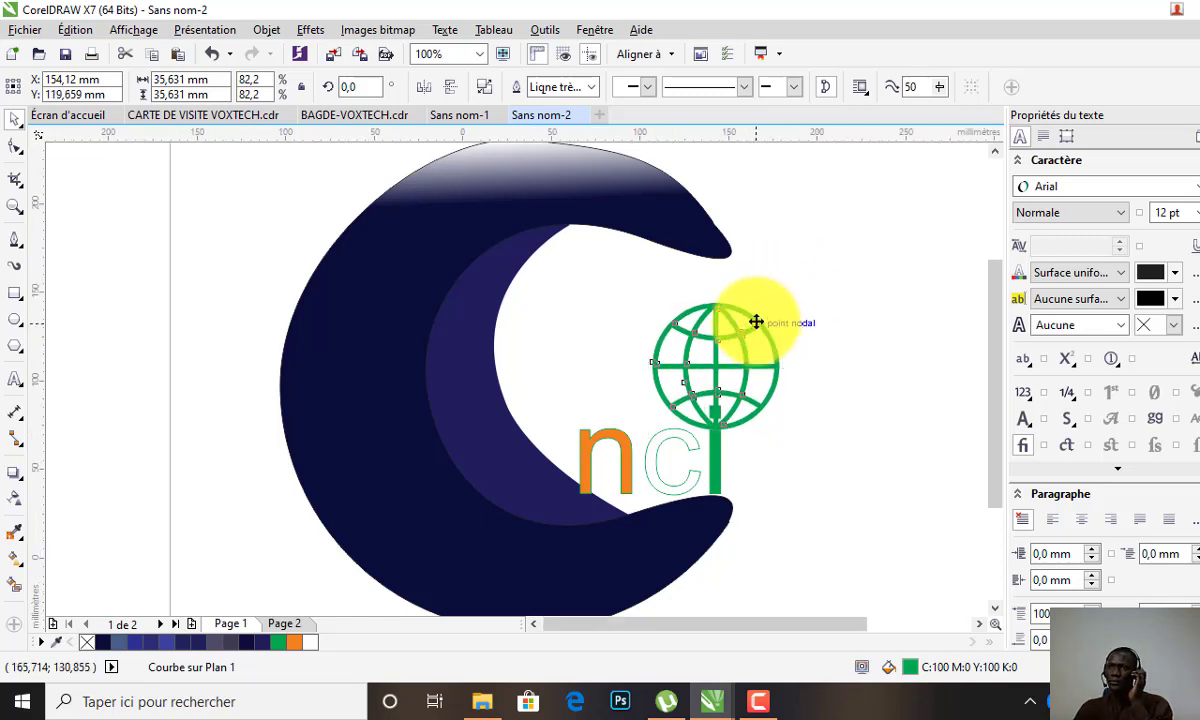
# Step: Place a copy of the "nci" text below the crescent, centered at about X 90 mm, Y 27 mm
pyautogui.scroll(-1, 758, 321)
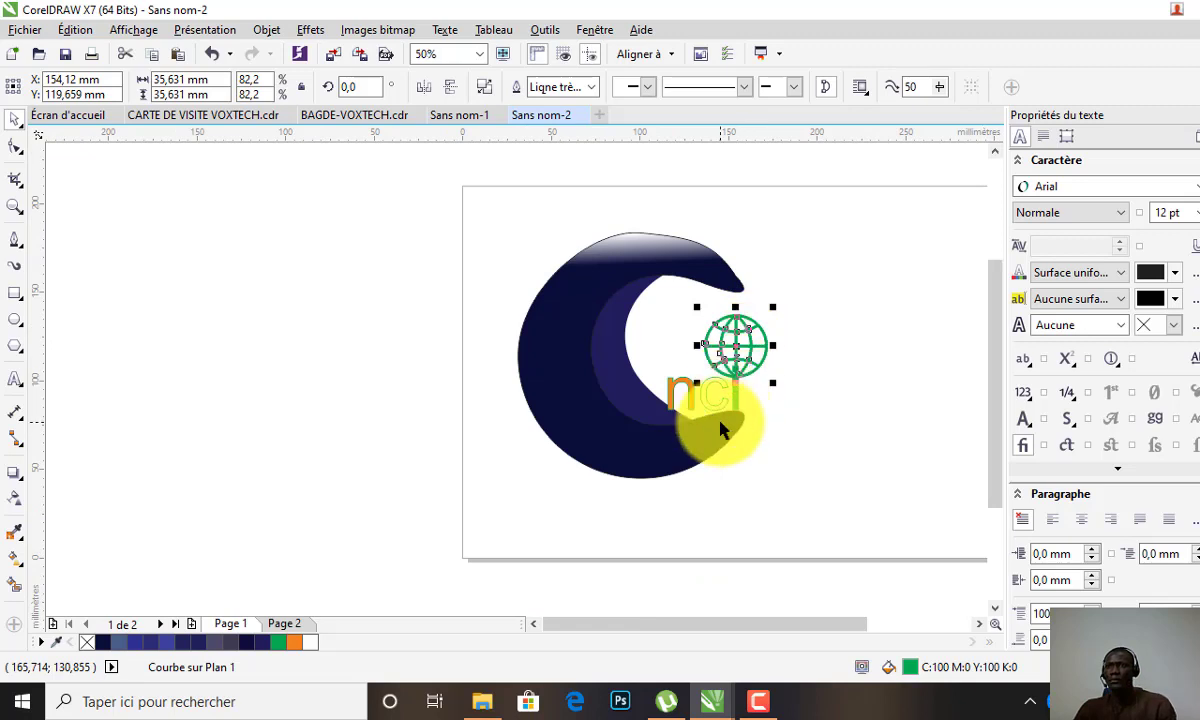
pyautogui.click(768, 464)
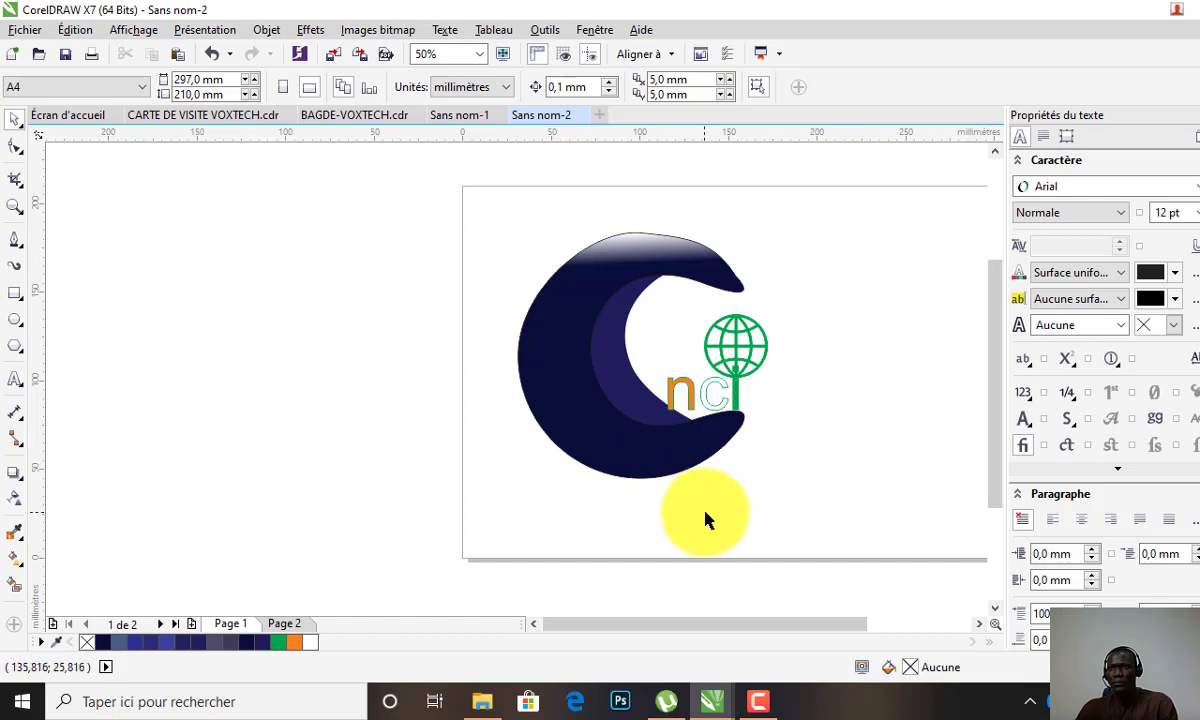
pyautogui.click(695, 398)
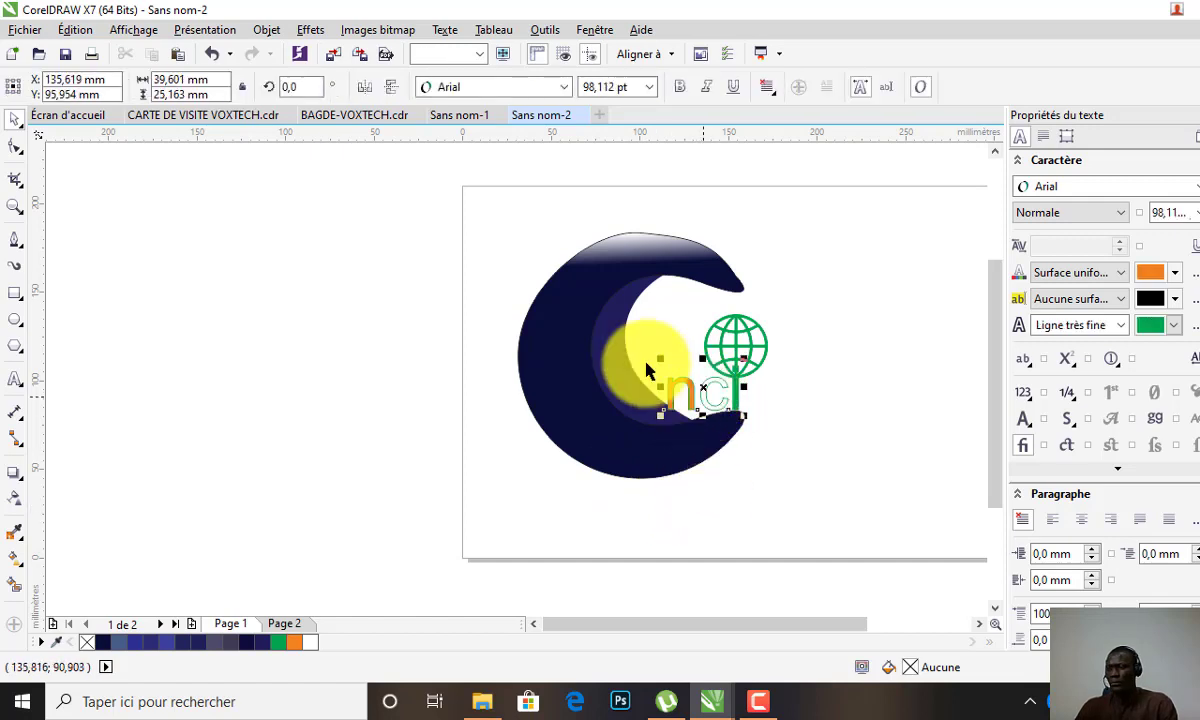
pyautogui.moveTo(702, 386); pyautogui.dragTo(624, 511)
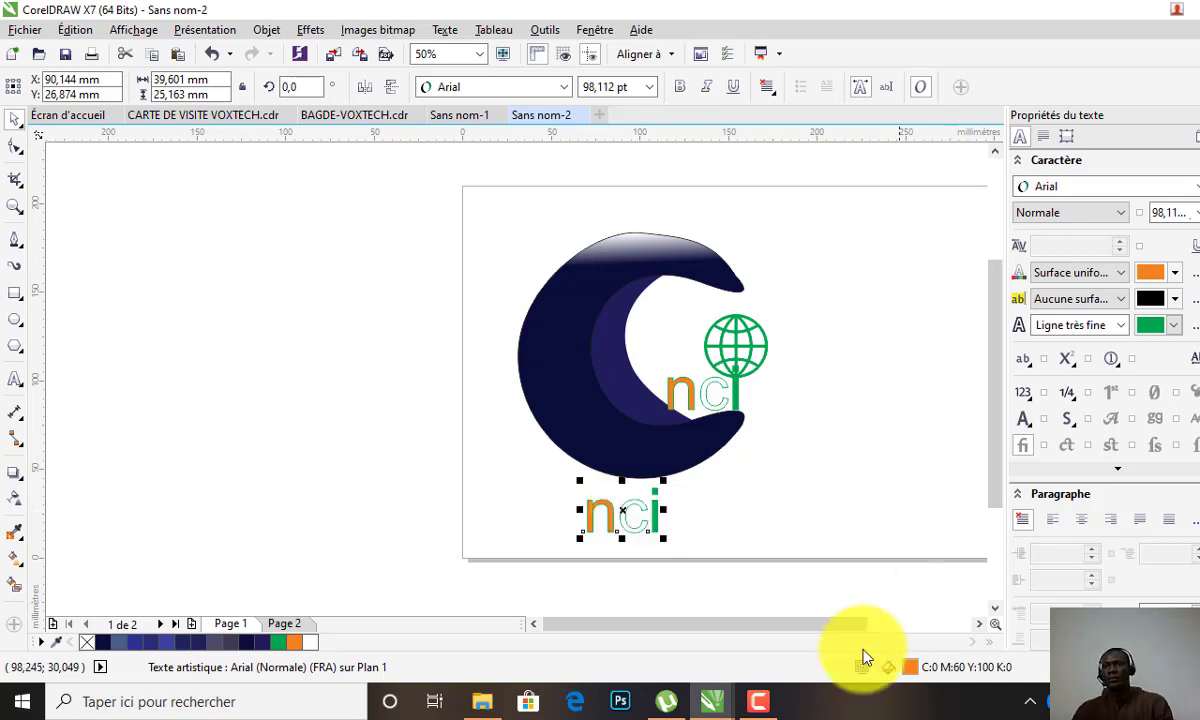
# Step: Replace the copied text below the crescent with "nouvelle chaîne ivoirienne"
pyautogui.scroll(2, 590, 530)
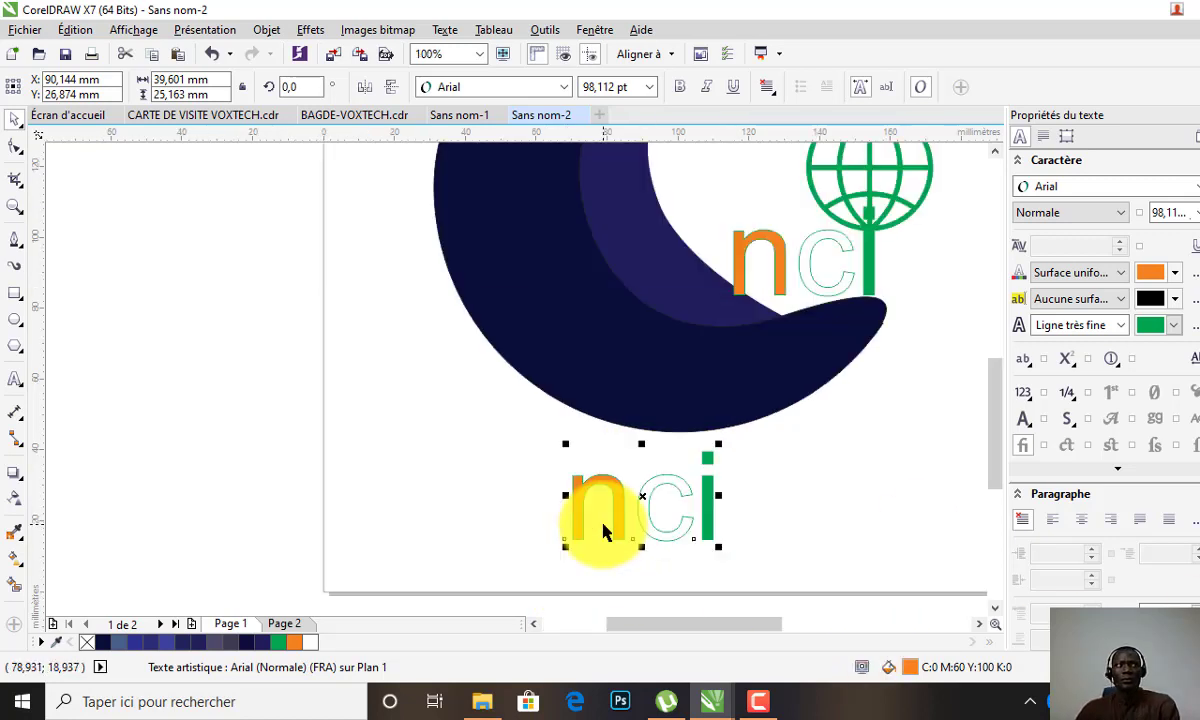
pyautogui.doubleClick(656, 495)
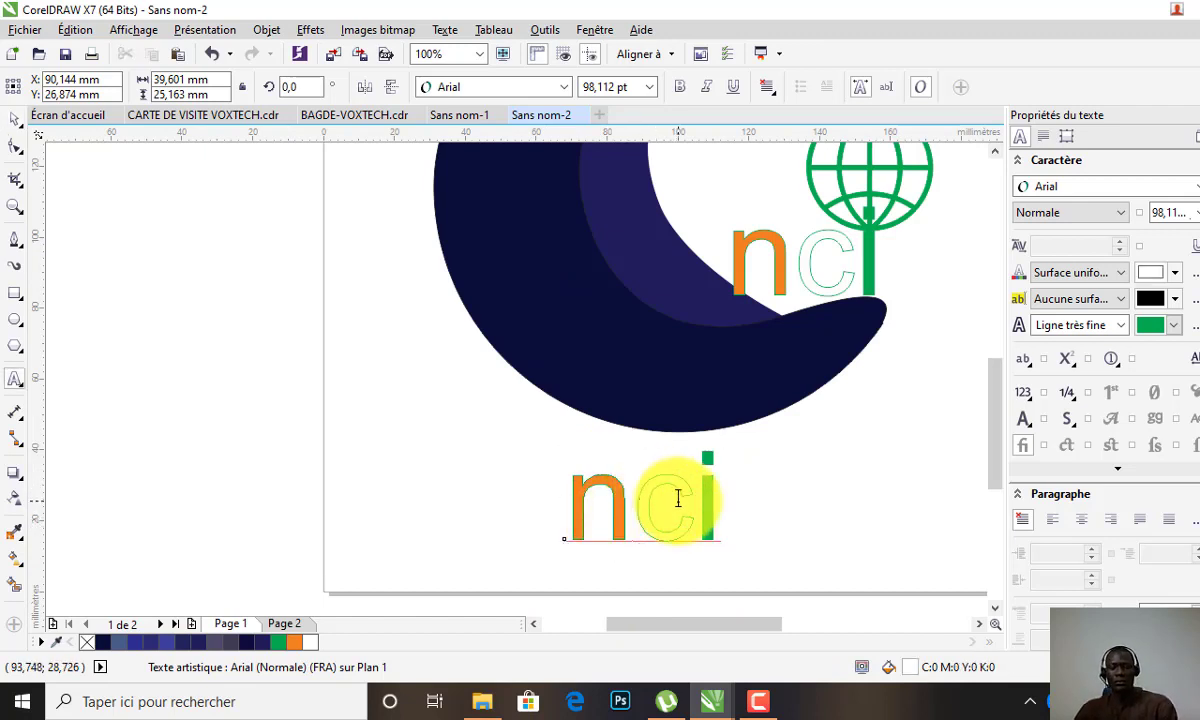
pyautogui.hotkey('ctrl', 'a')
pyautogui.write('n')
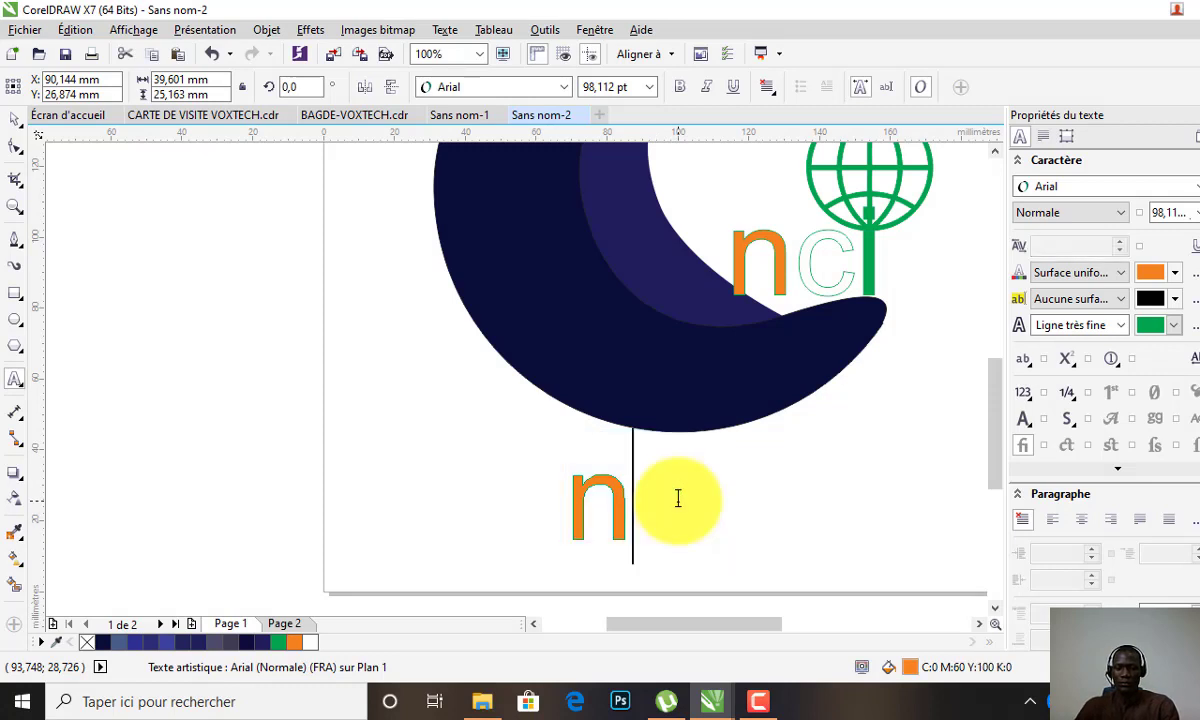
pyautogui.write('ouvelle c')
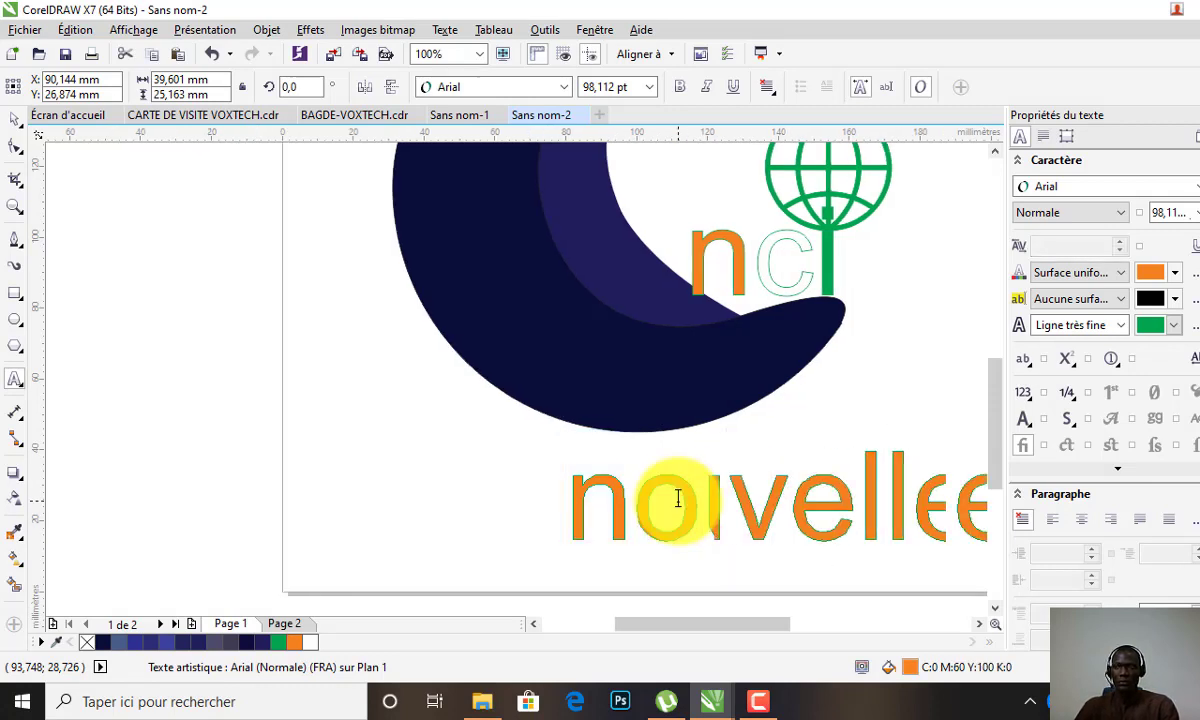
pyautogui.write('haîne')
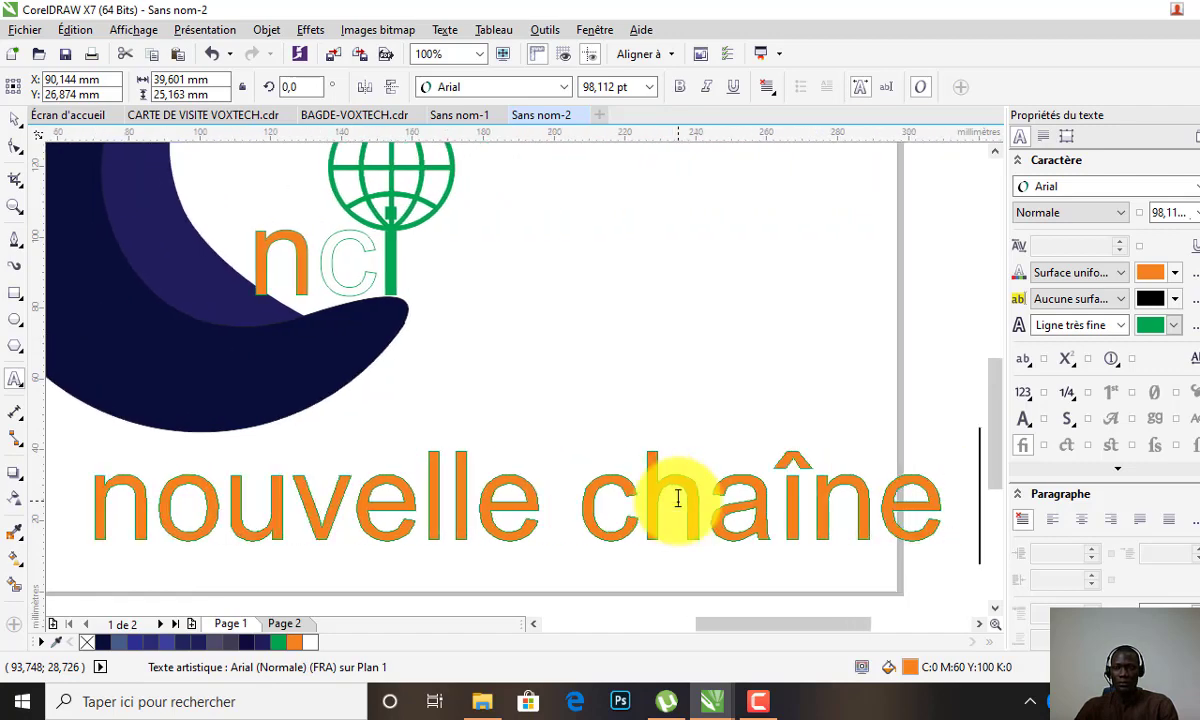
pyautogui.write(' ivo')
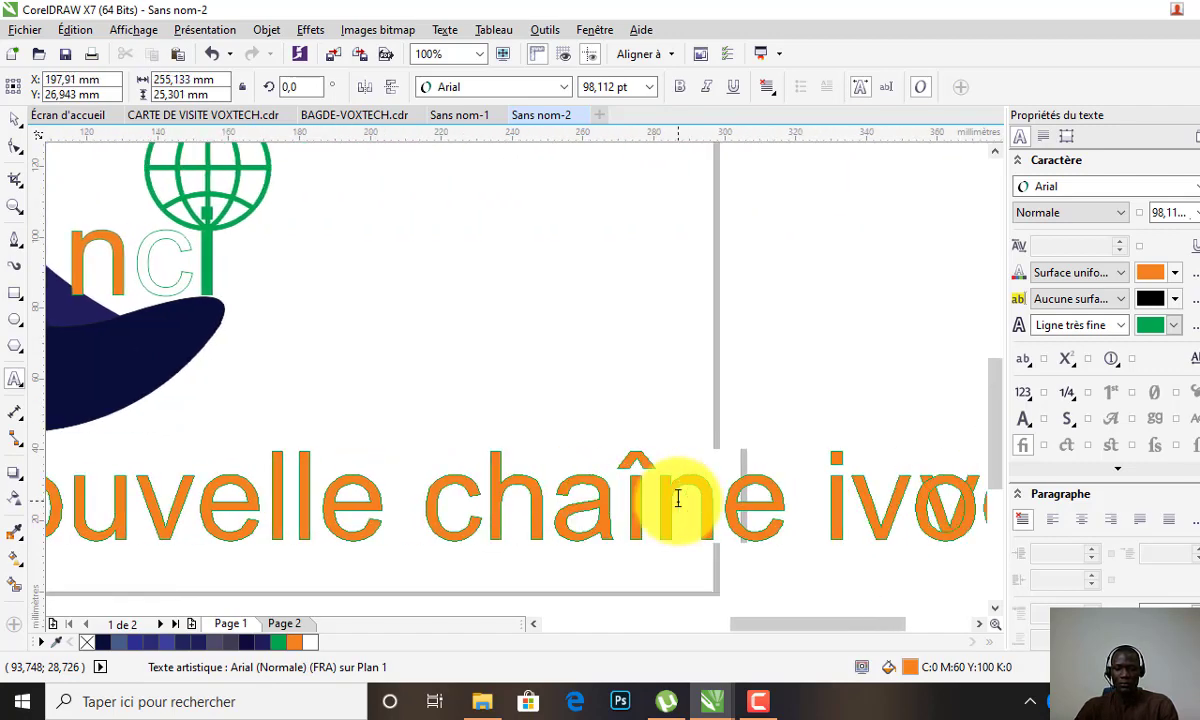
pyautogui.write('irei')
pyautogui.press('BackSpace')
pyautogui.press('BackSpace')
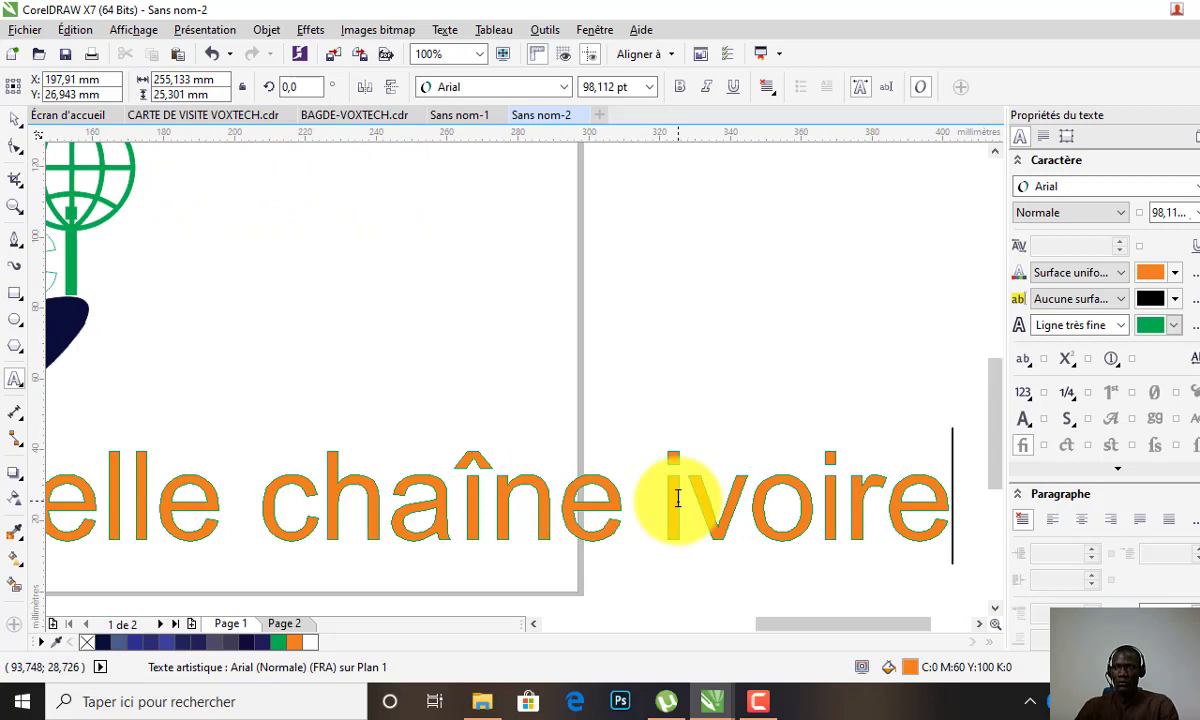
pyautogui.write('ie')
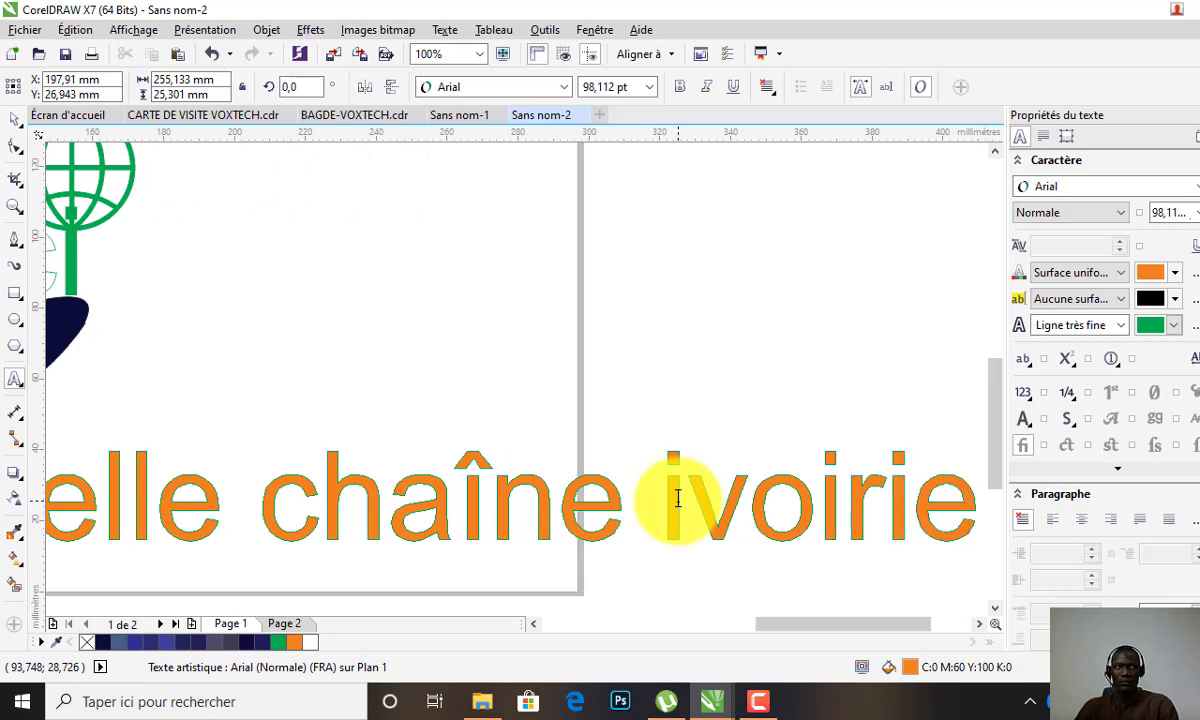
pyautogui.write('nne')
# Step: Scale the "nouvelle chaîne ivoirienne" text to about 28.6 pt, about 116 mm wide, and center it directly under the crescent
pyautogui.scroll(-2, 587, 478)
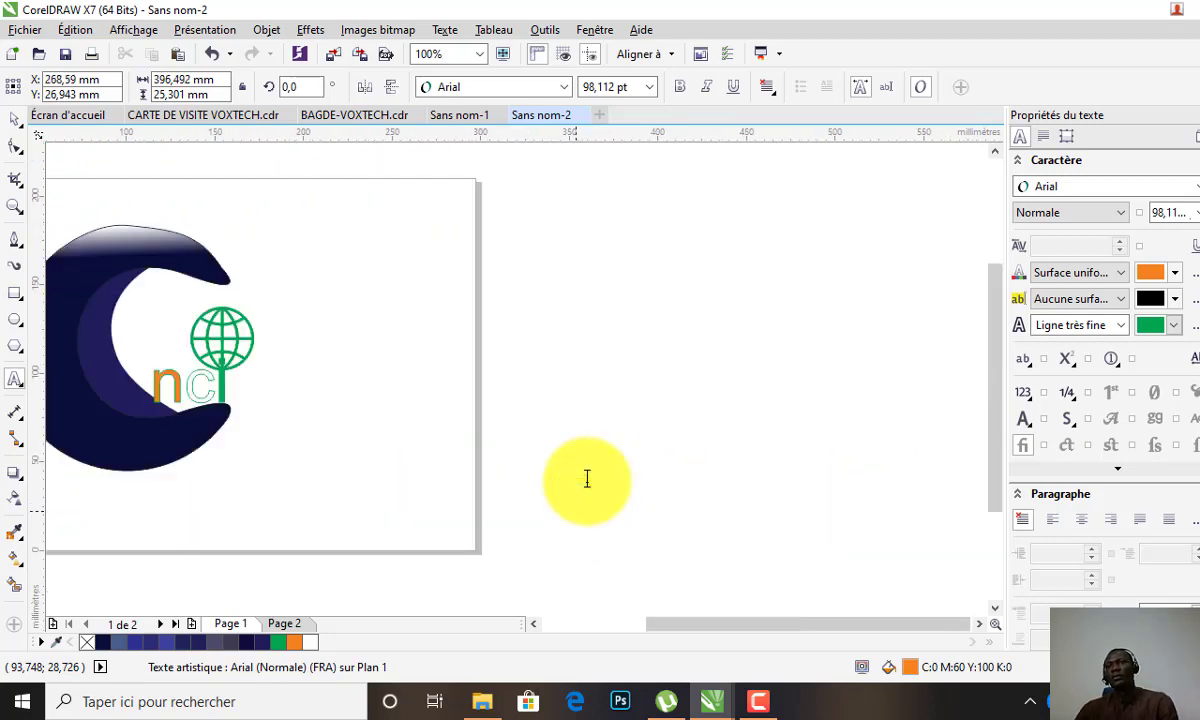
pyautogui.scroll(-2, 587, 478)
pyautogui.scroll(1, 556, 441)
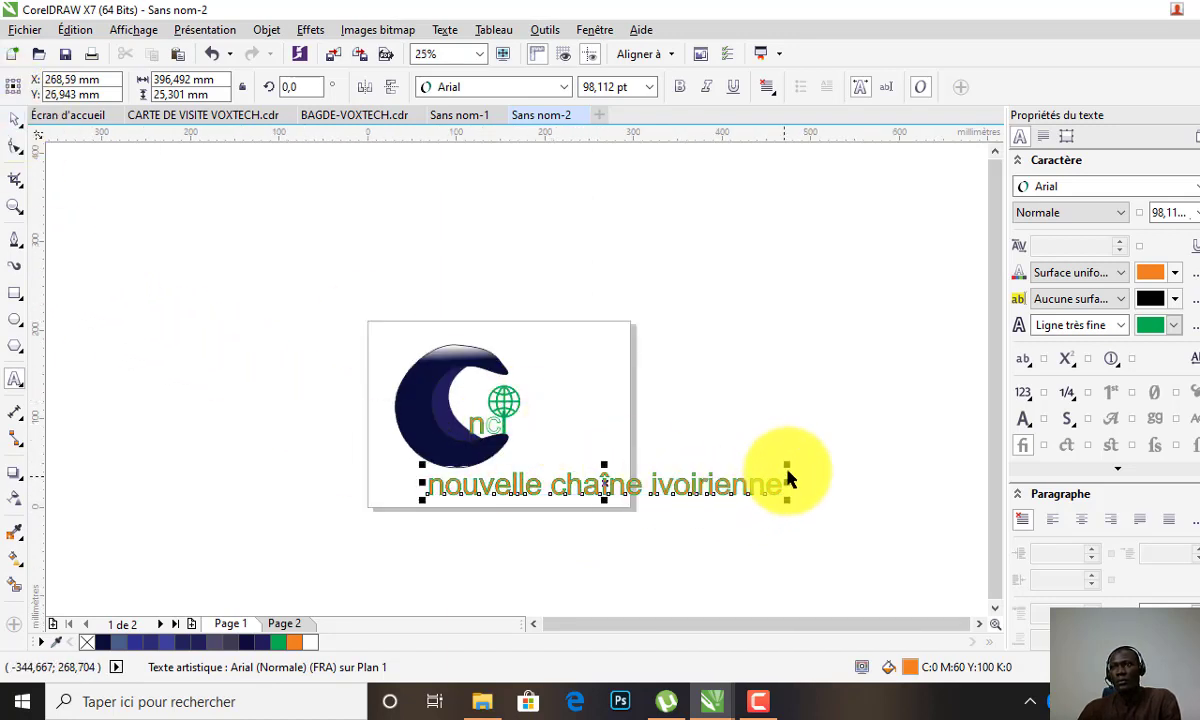
pyautogui.moveTo(788, 464); pyautogui.dragTo(721, 482)
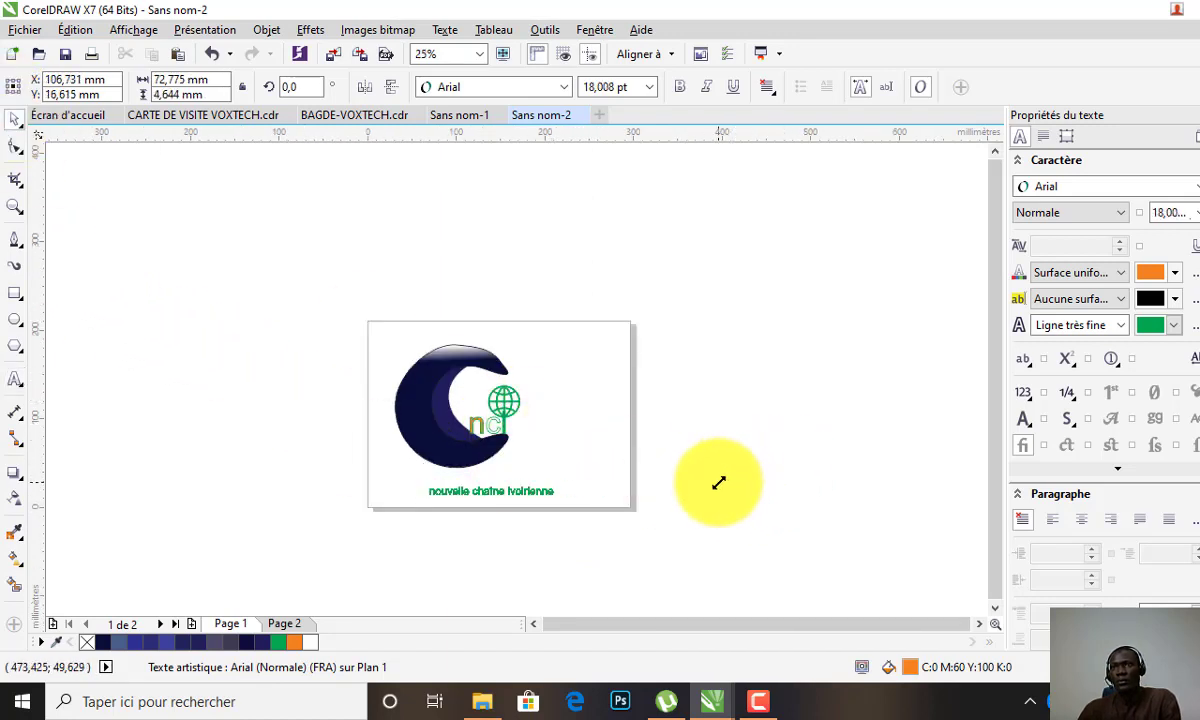
pyautogui.scroll(2, 450, 492)
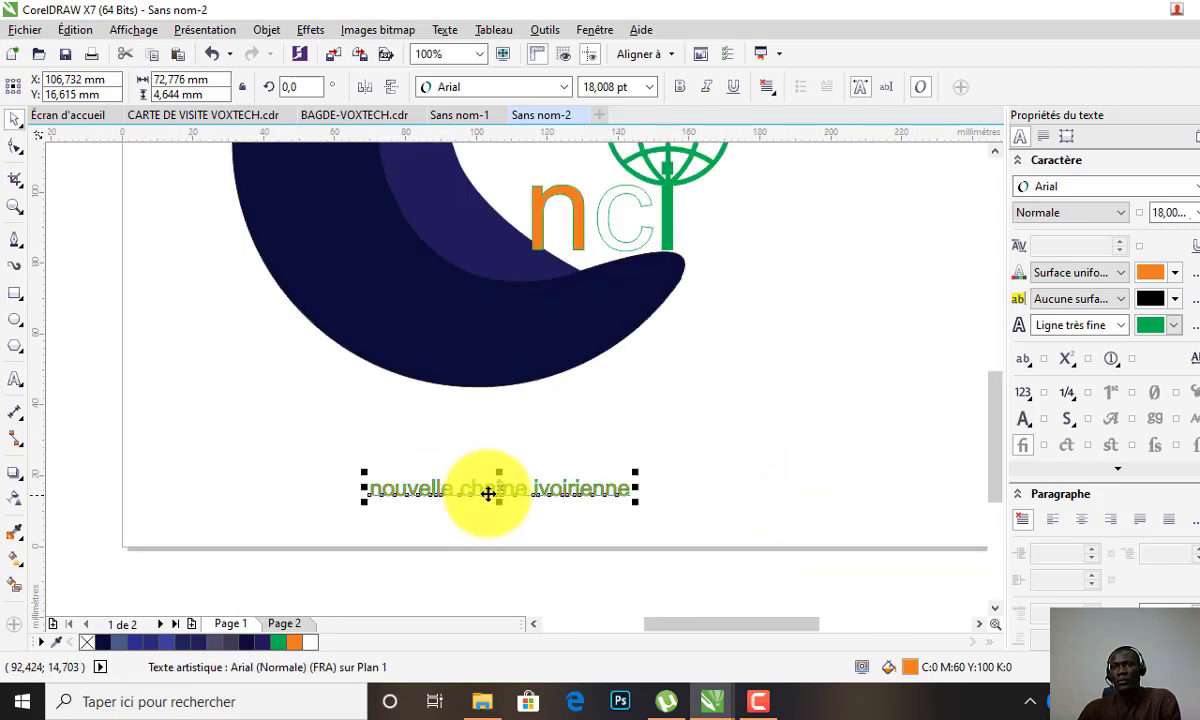
pyautogui.moveTo(488, 494); pyautogui.dragTo(478, 413)
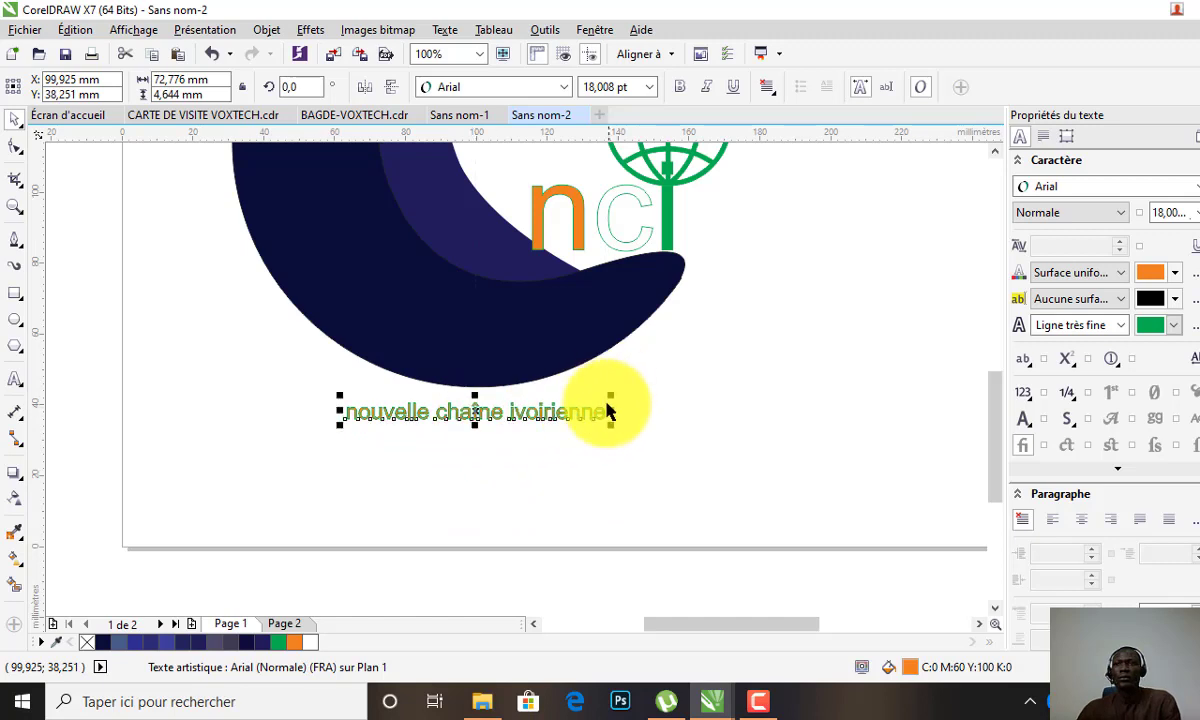
pyautogui.moveTo(611, 397); pyautogui.dragTo(810, 351)
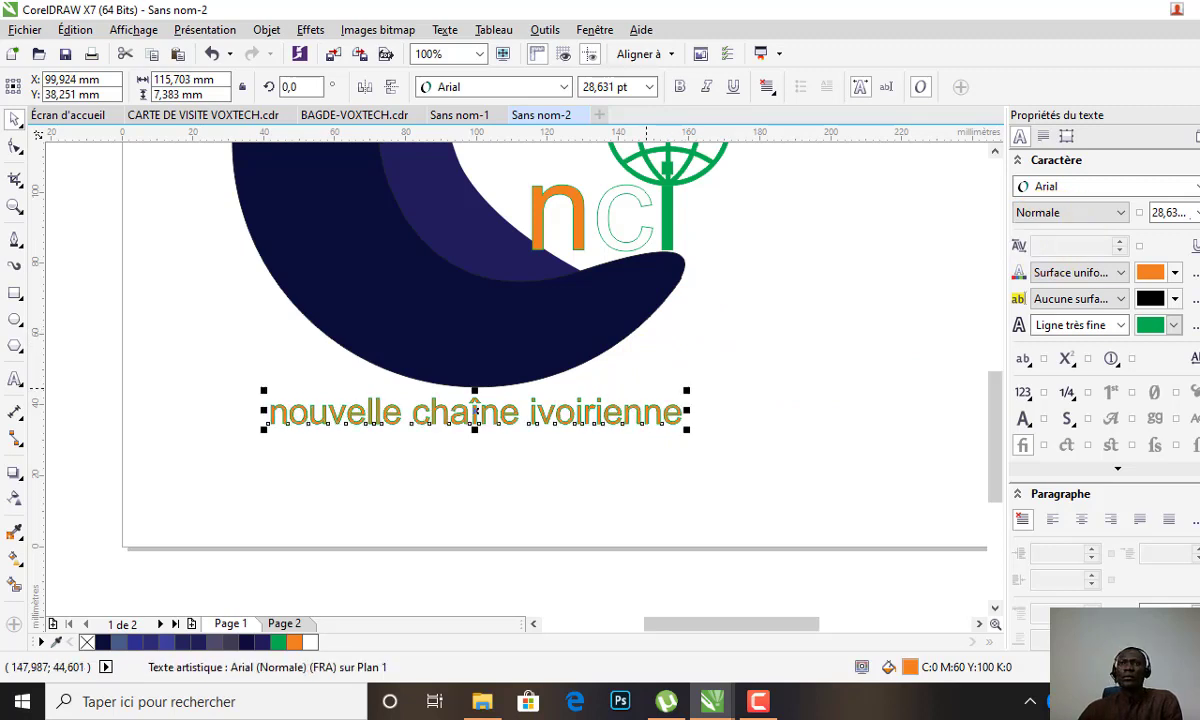
# Step: Compare the crescent, lettering and slogan with the finished reference logo in the Sans nom-1 document
pyautogui.click(475, 116)
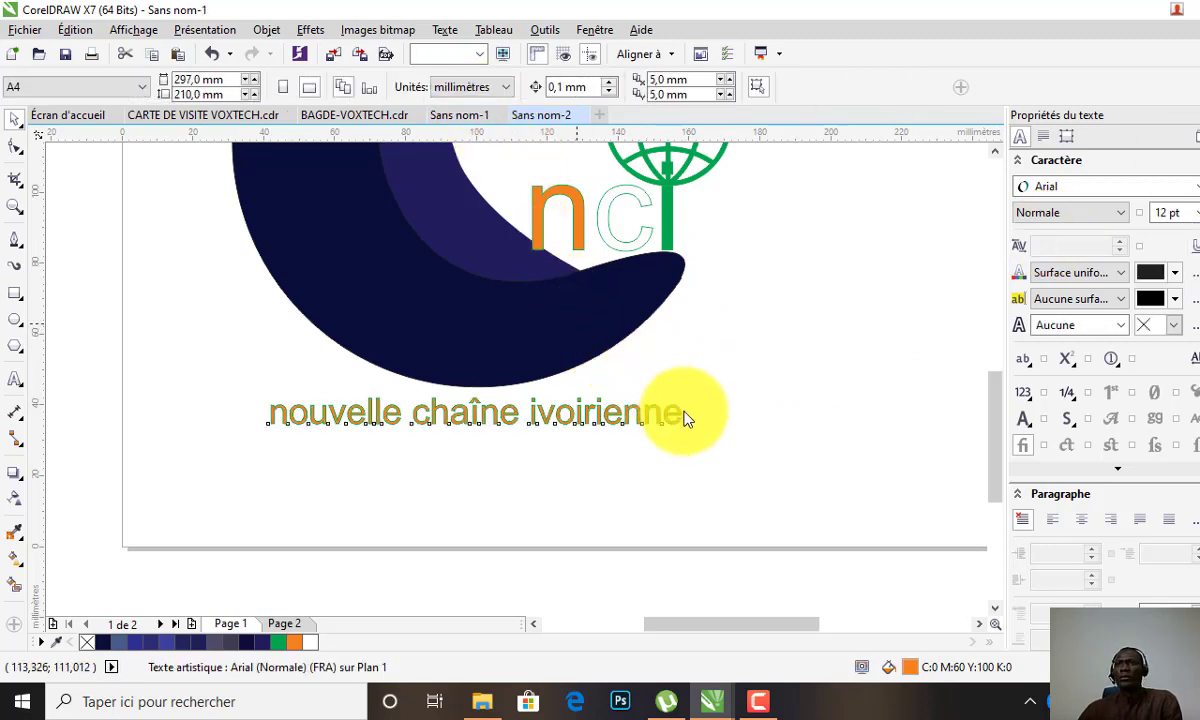
pyautogui.scroll(4, 619, 398)
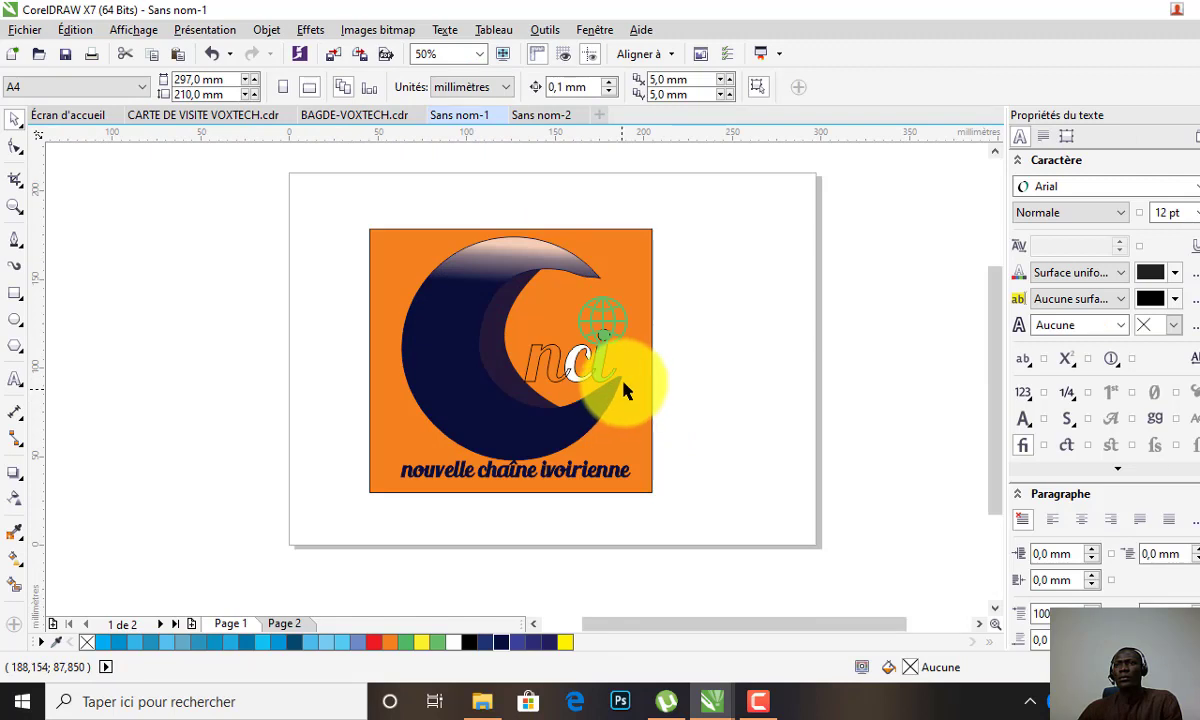
pyautogui.click(545, 118)
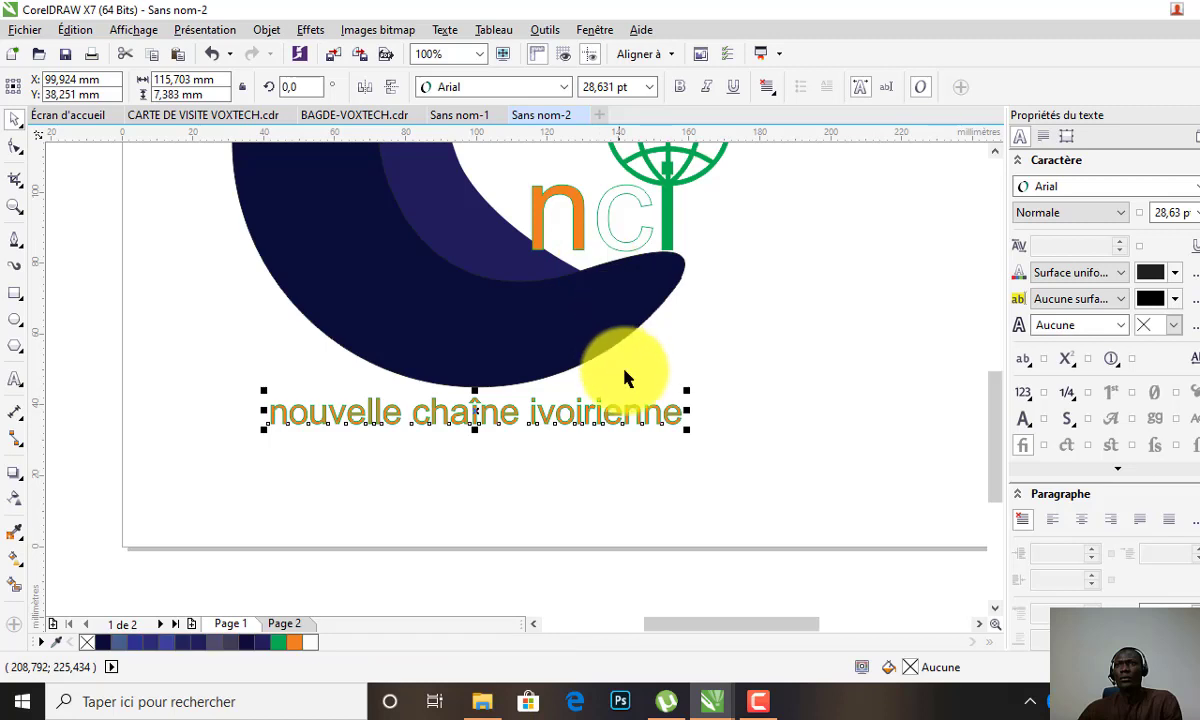
pyautogui.scroll(-2, 624, 378)
pyautogui.scroll(-1, 631, 398)
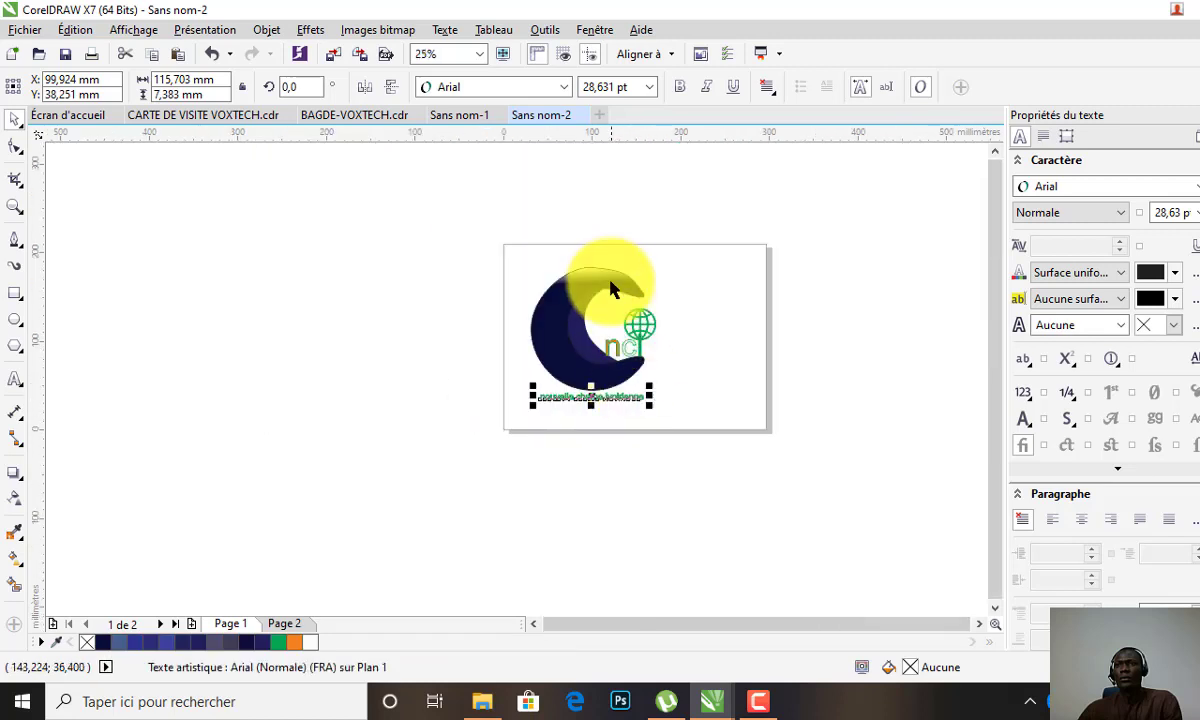
pyautogui.scroll(1, 610, 279)
pyautogui.scroll(1, 613, 287)
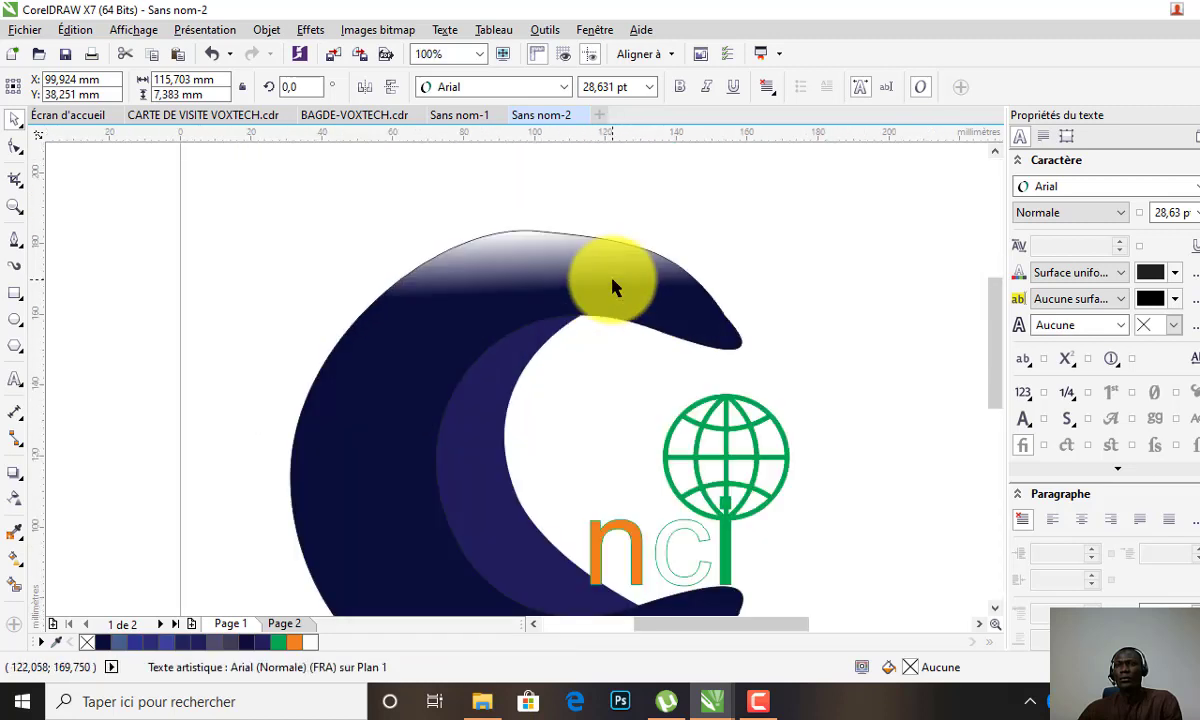
pyautogui.scroll(-1, 611, 280)
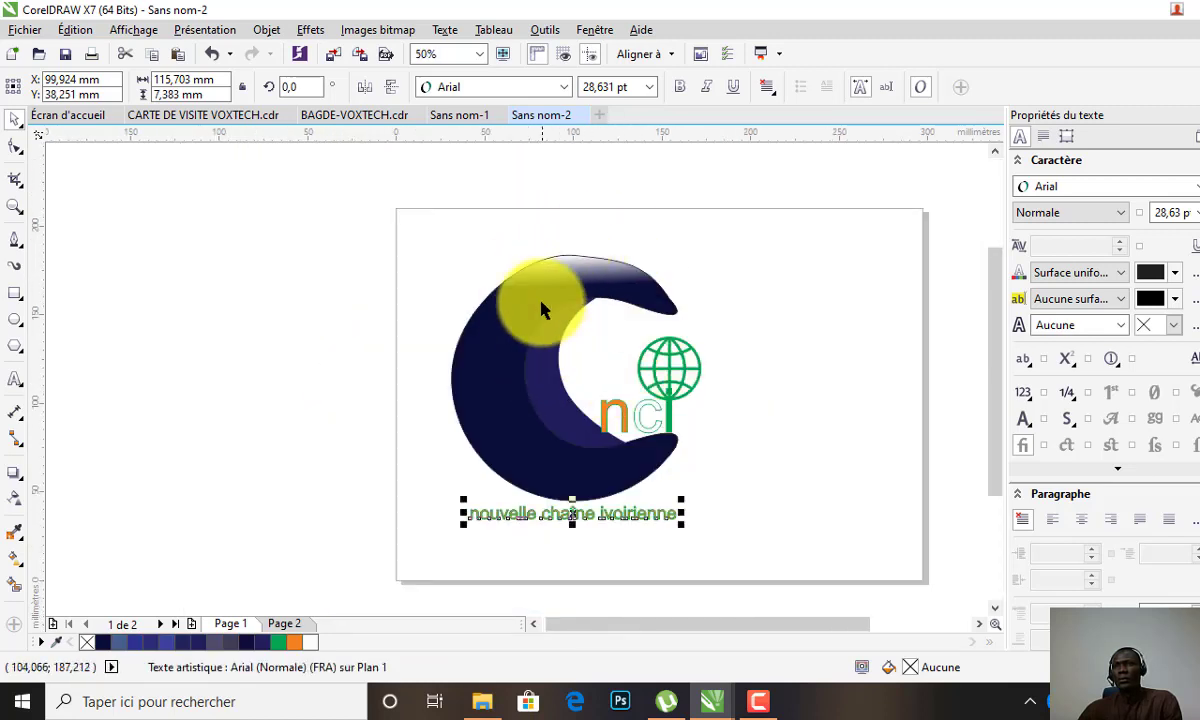
pyautogui.scroll(1, 545, 310)
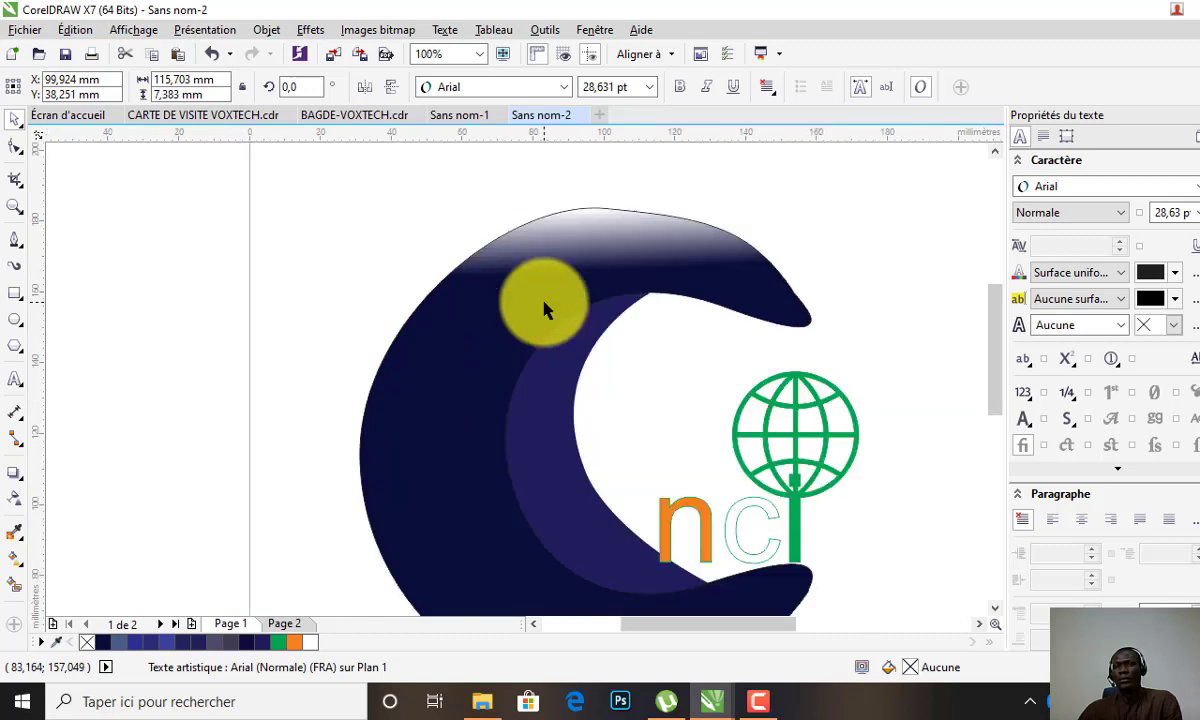
pyautogui.scroll(-1, 545, 310)
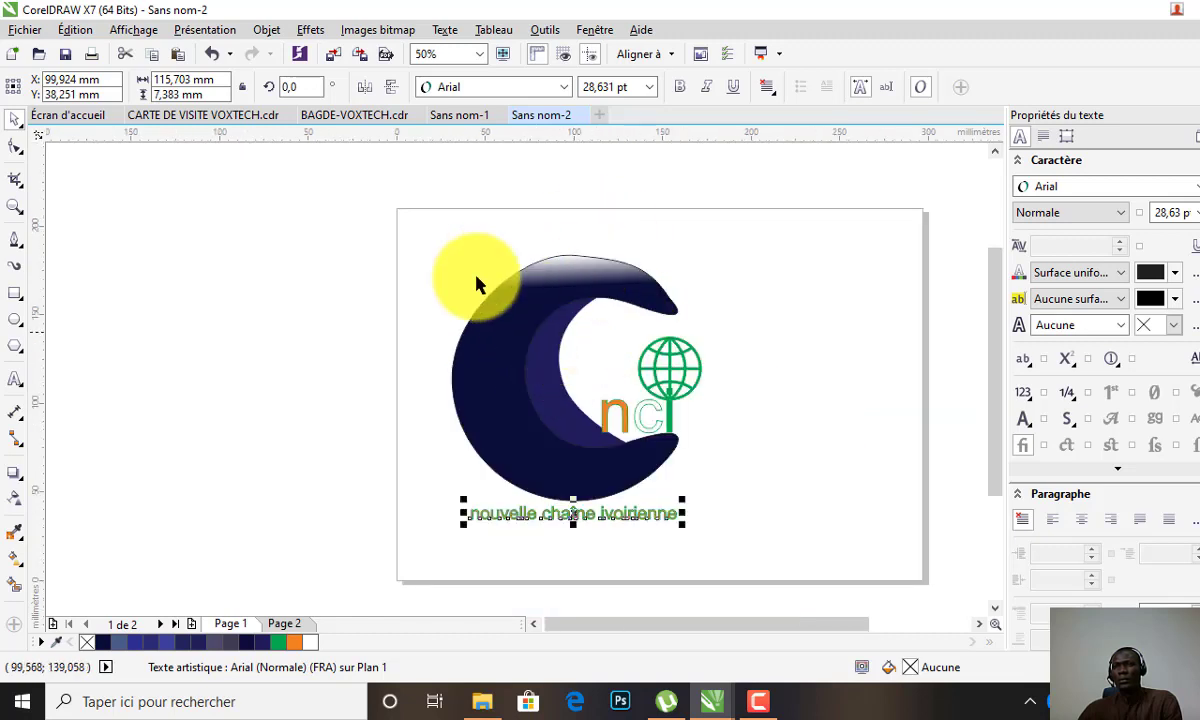
# Step: Copy the whole reference logo from Sans nom-1 into Sans nom-2 and place it to the right of the new logo
pyautogui.click(460, 118)
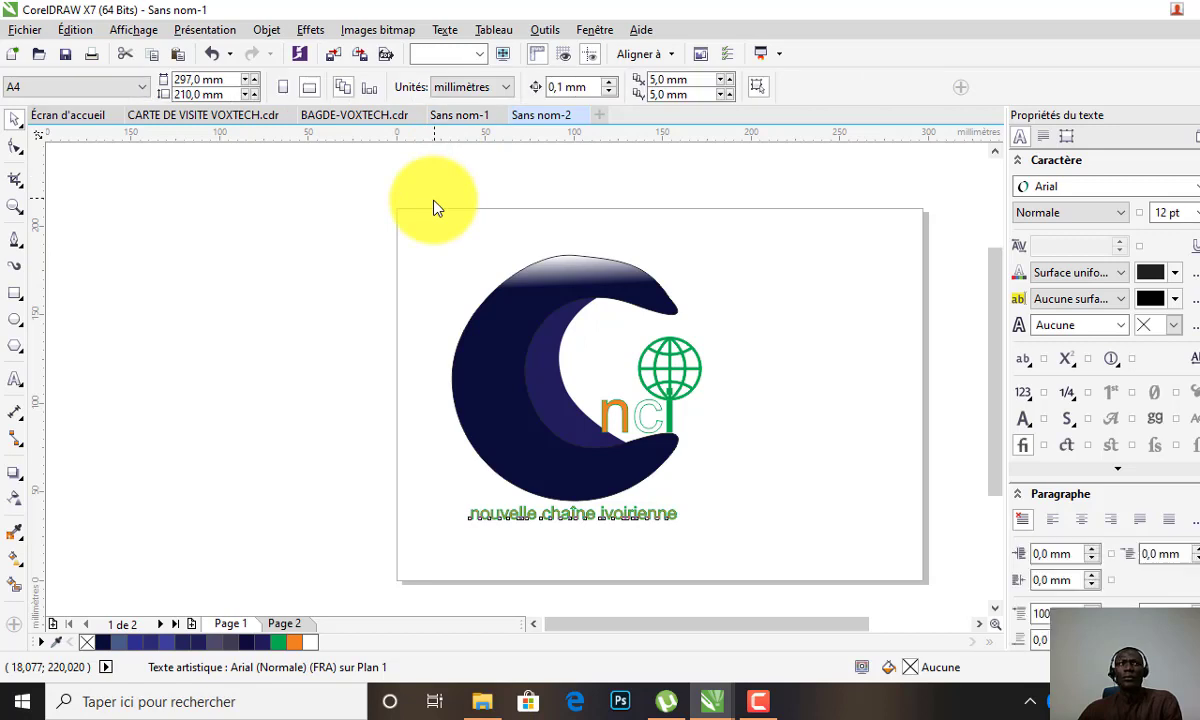
pyautogui.moveTo(298, 195); pyautogui.dragTo(748, 518)
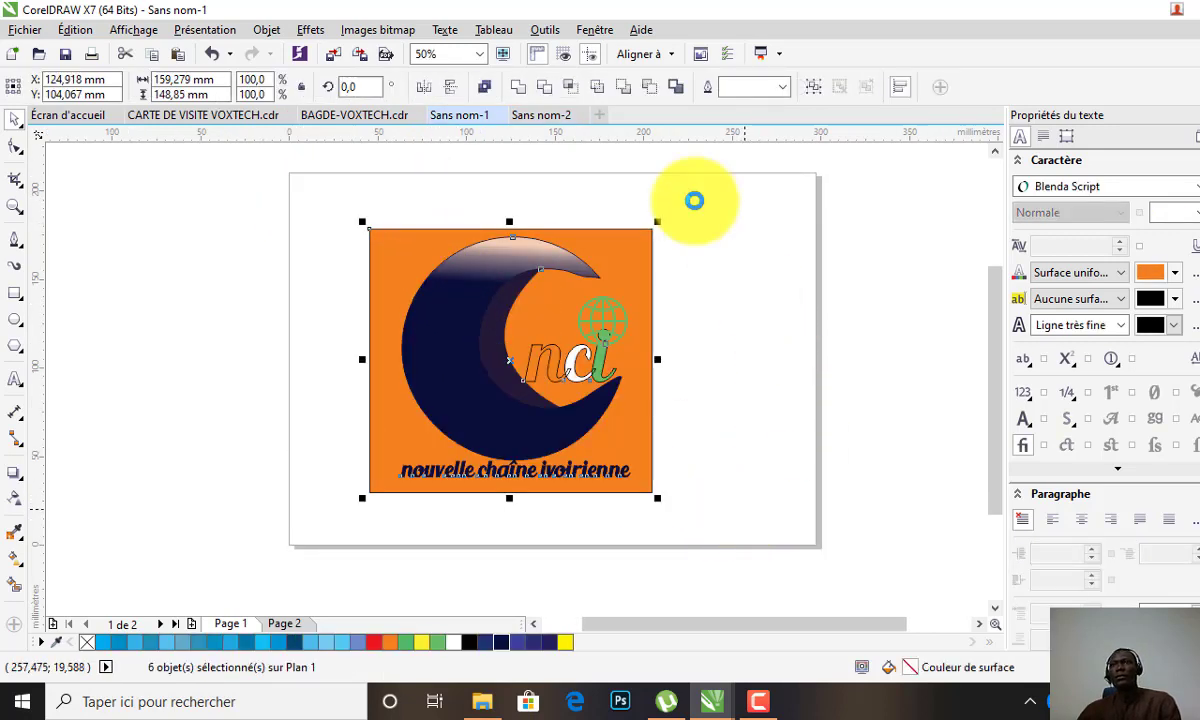
pyautogui.click(548, 116)
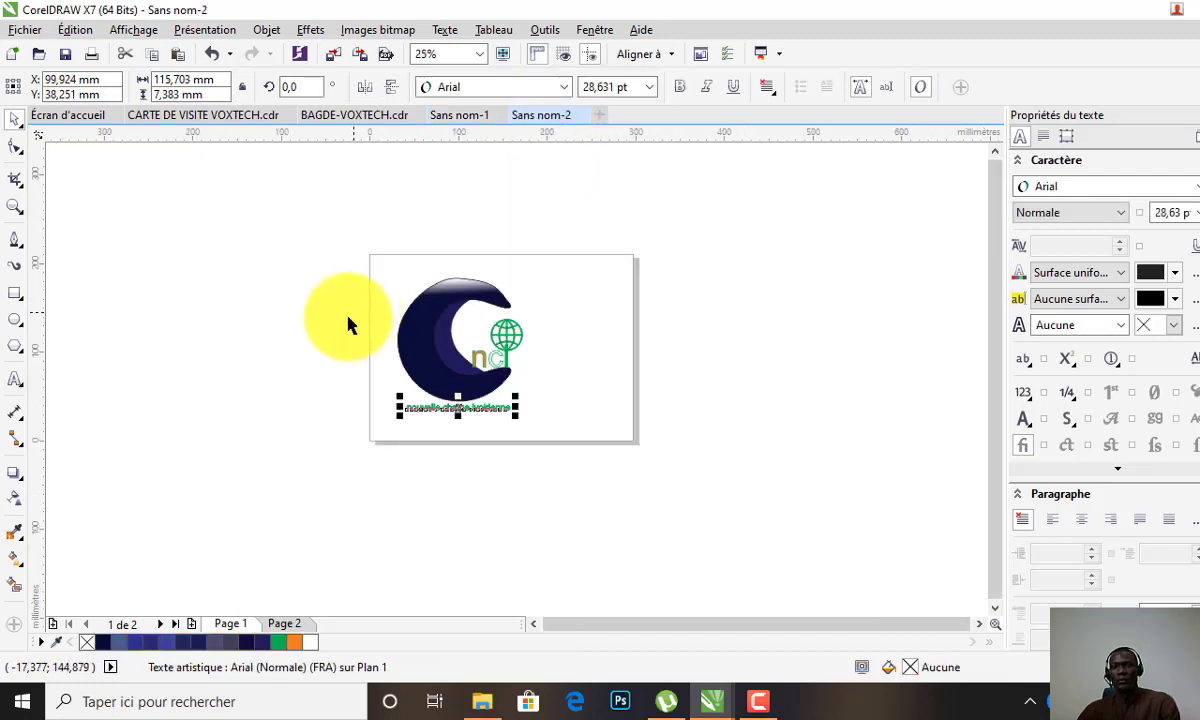
pyautogui.hotkey('ctrl', 'v')
pyautogui.moveTo(494, 361); pyautogui.dragTo(674, 351)
pyautogui.scroll(1, 535, 317)
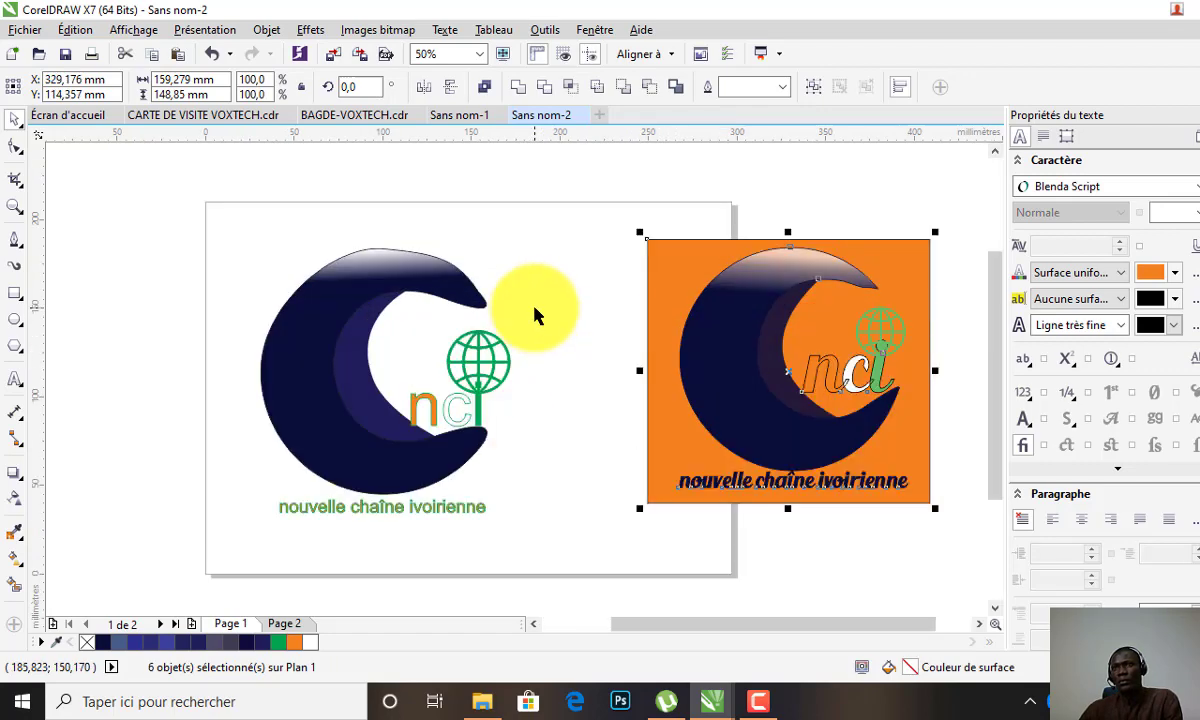
# Step: Sample the dark purple of the reference logo's inner crescent and apply it to the new logo's inner crescent
pyautogui.click(447, 260)
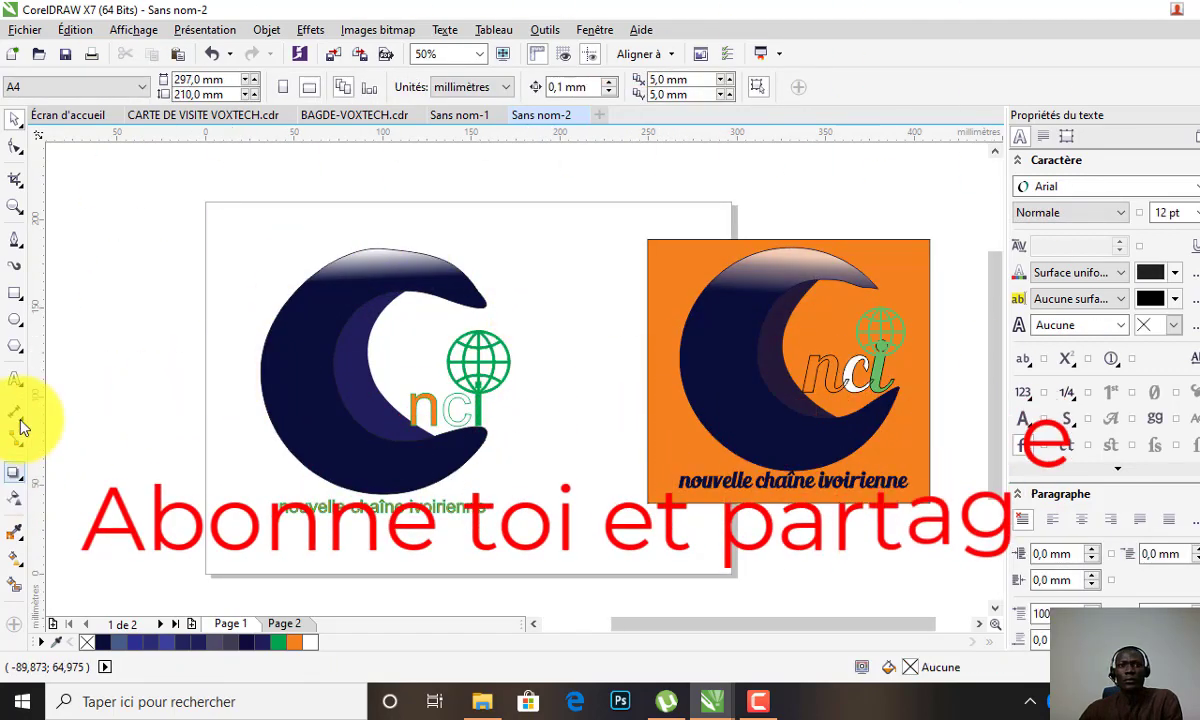
pyautogui.click(14, 530)
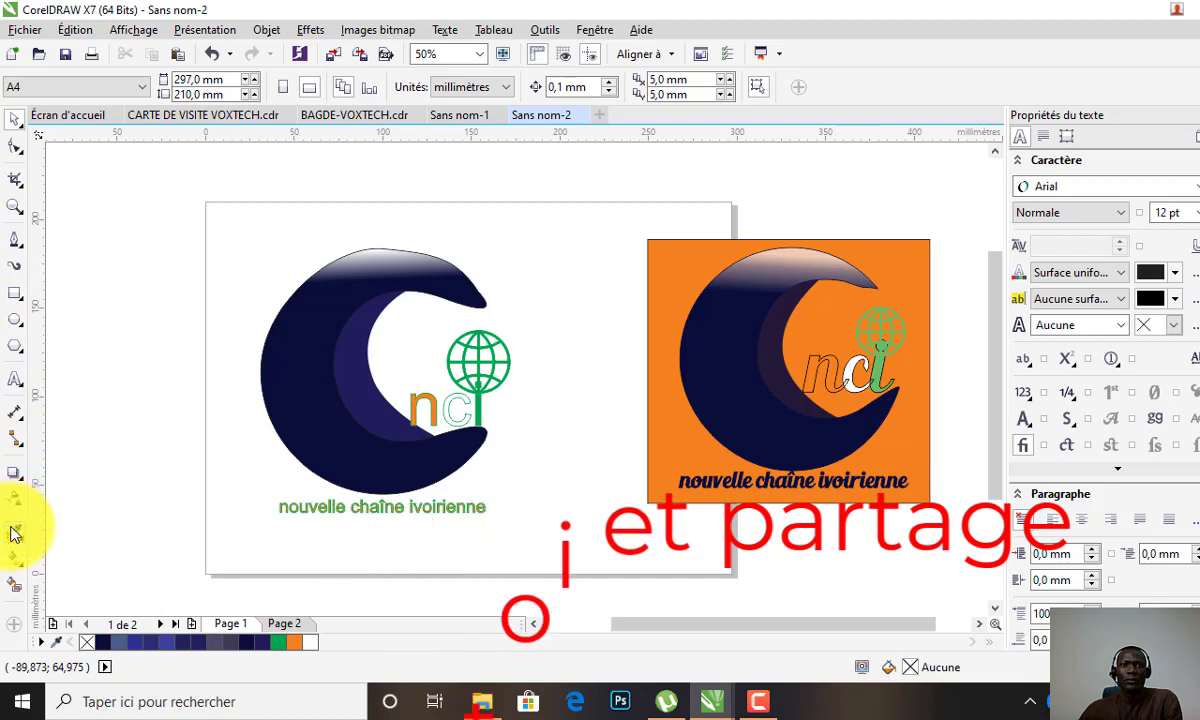
pyautogui.click(777, 347)
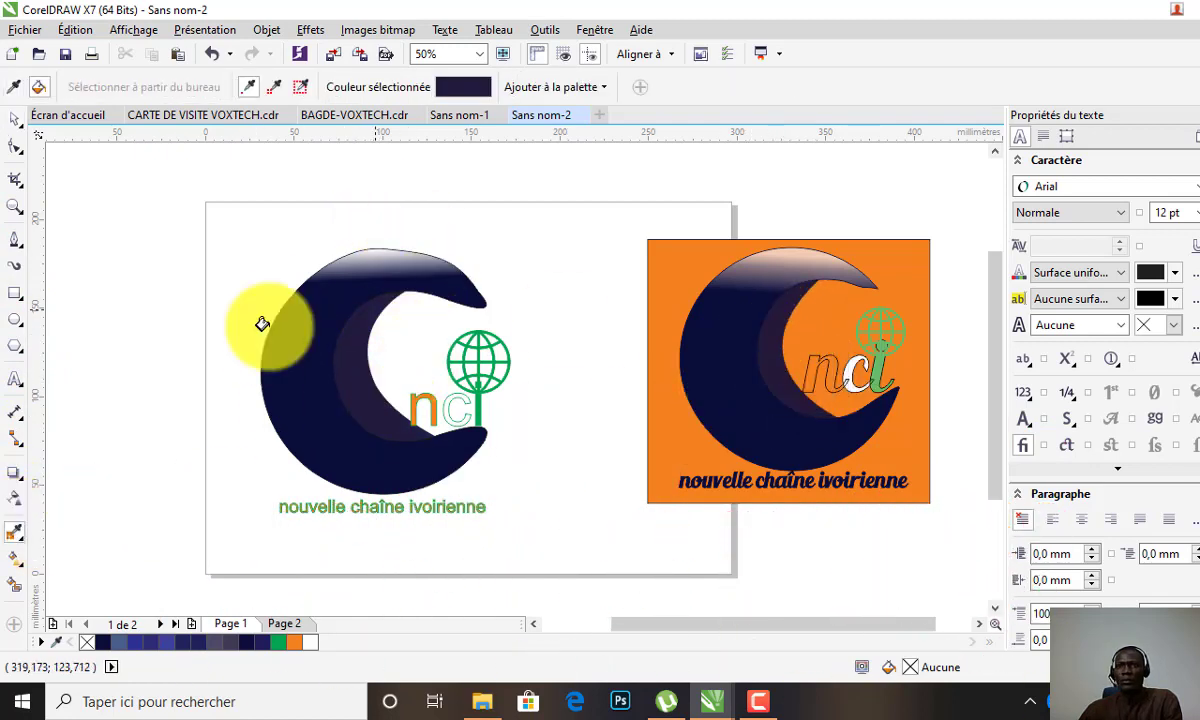
pyautogui.click(15, 119)
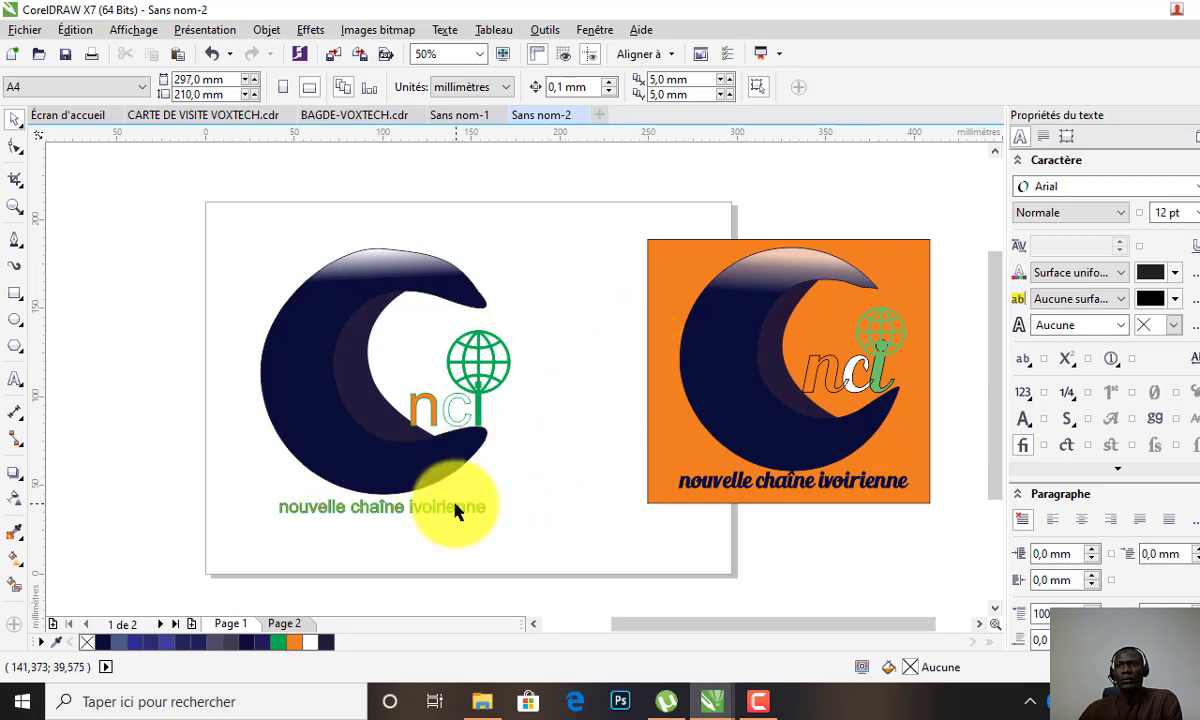
# Step: Change the new logo's "nci" lettering to the Blenda Script font used in the reference logo
pyautogui.click(832, 375)
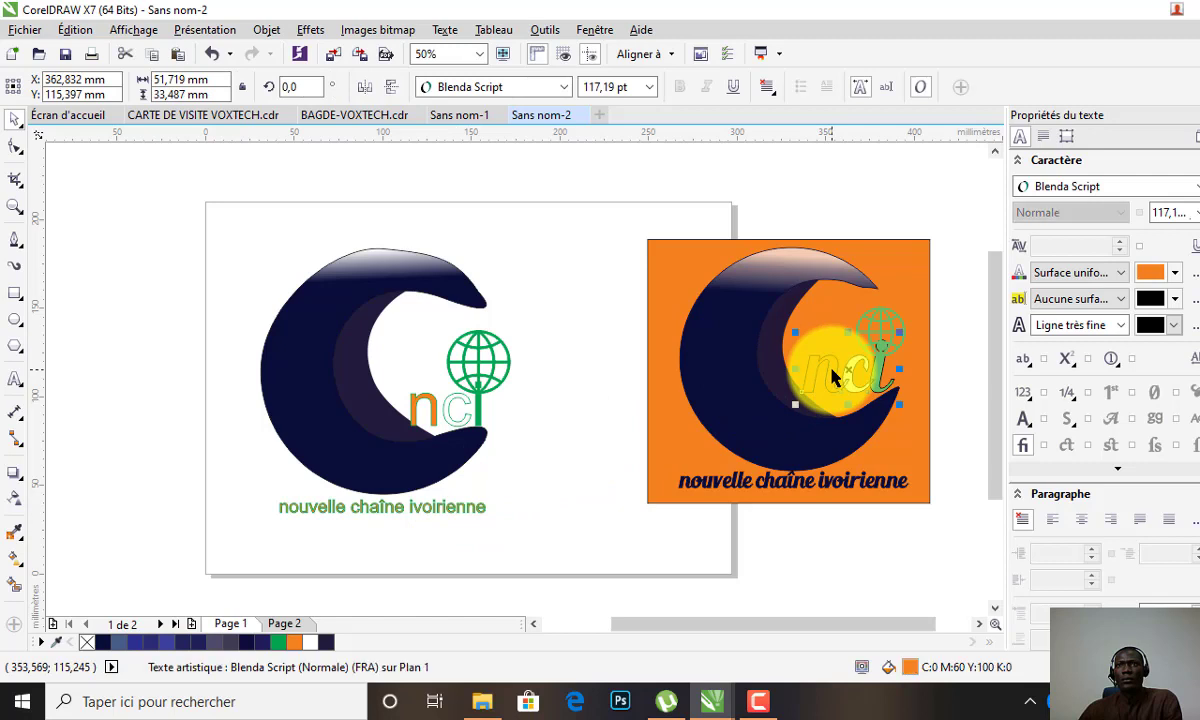
pyautogui.click(445, 412)
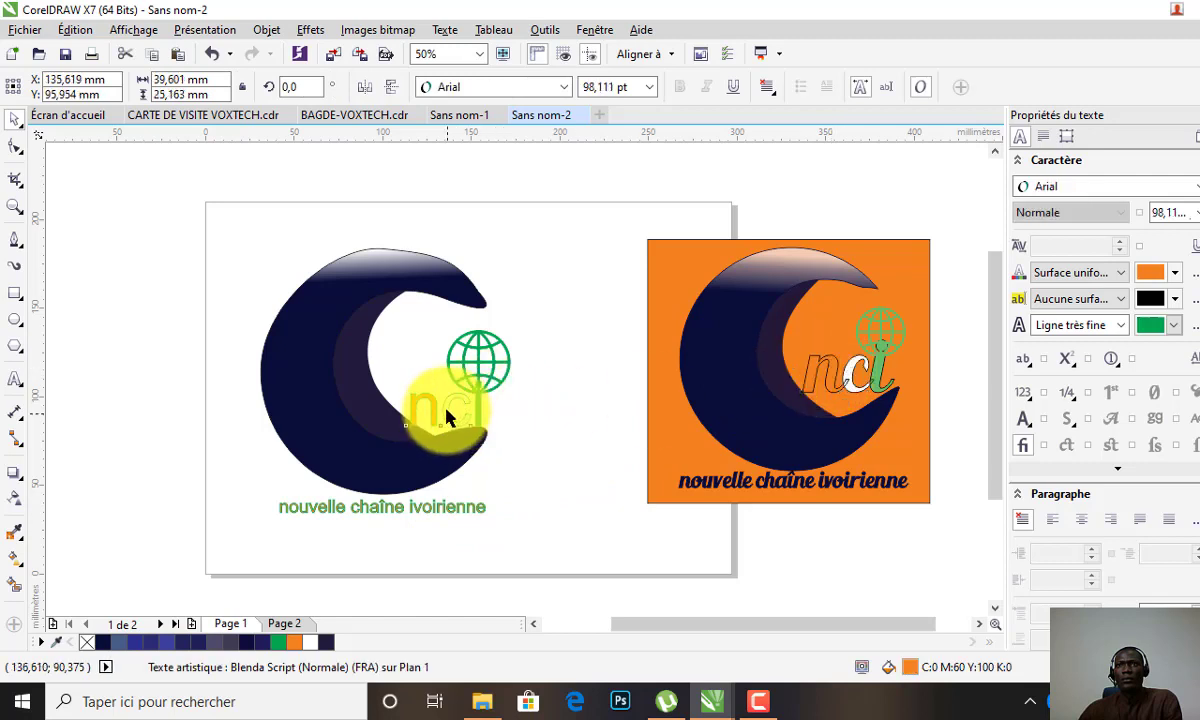
pyautogui.click(565, 88)
pyautogui.click(500, 133)
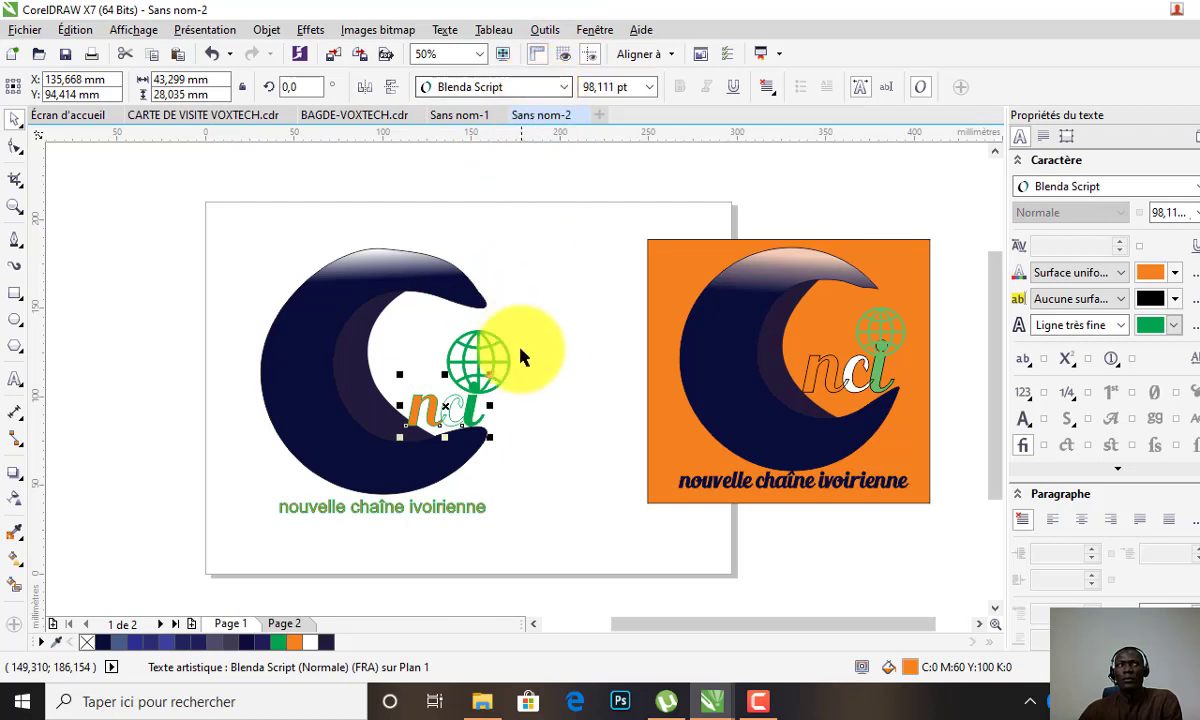
# Step: Set the "nouvelle chaîne ivoirienne" slogan in Blenda Script and enlarge it to about 31.3 pt, about 113 mm wide
pyautogui.click(448, 510)
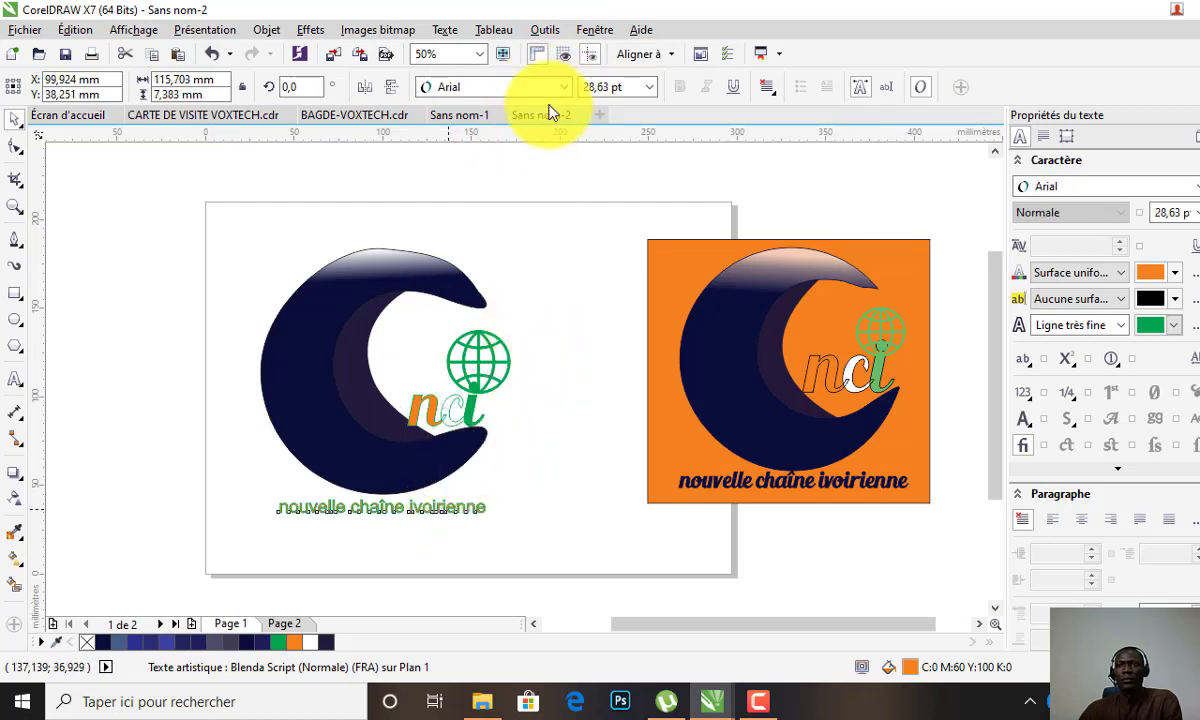
pyautogui.click(565, 87)
pyautogui.click(535, 141)
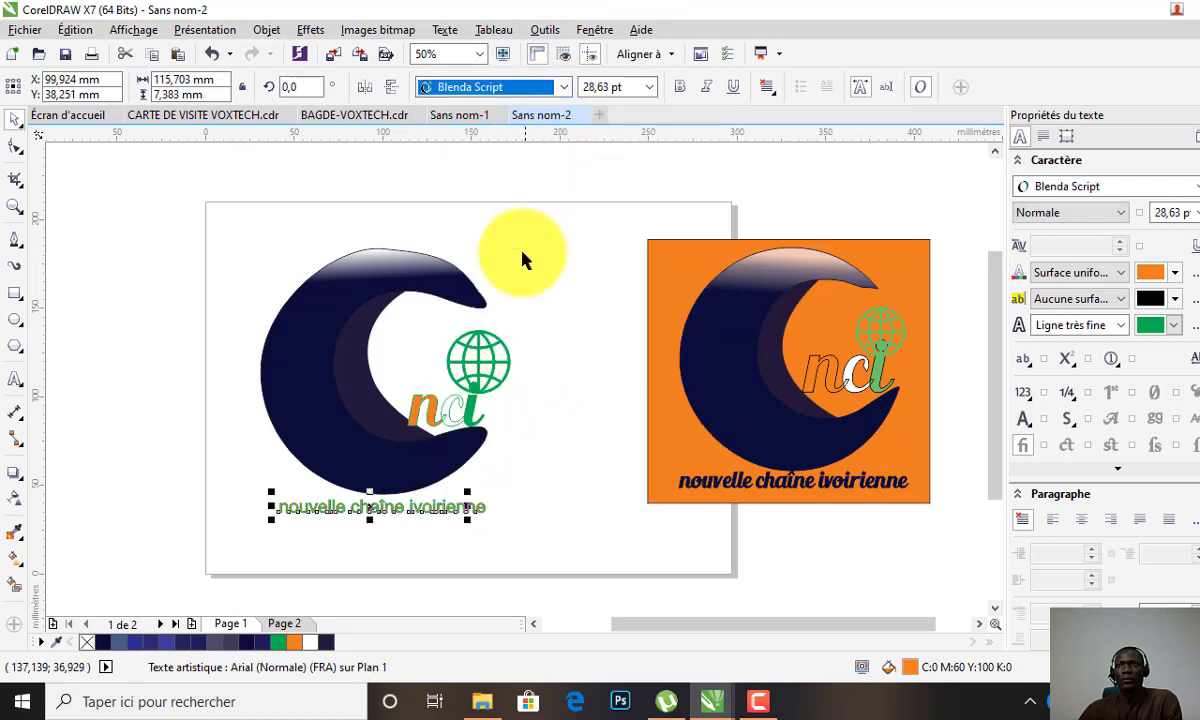
pyautogui.moveTo(469, 490); pyautogui.dragTo(481, 482)
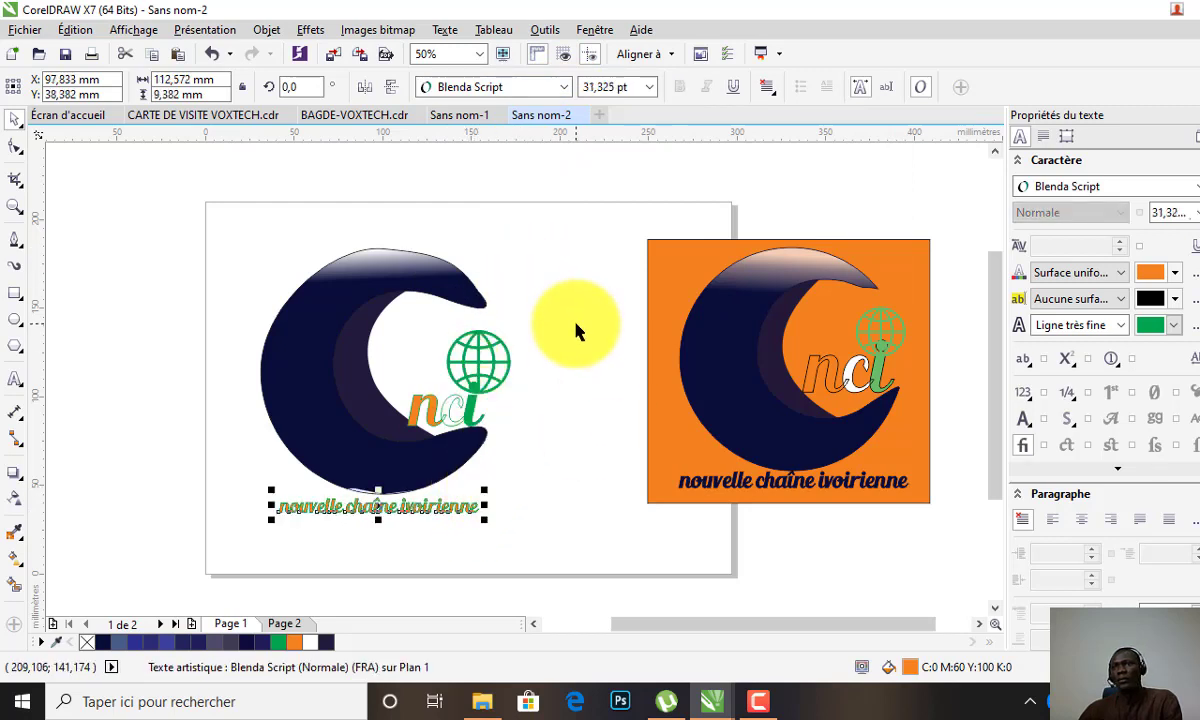
pyautogui.click(570, 290)
# Step: Move the whole reference logo farther right so it sits completely outside the page
pyautogui.scroll(-2, 610, 282)
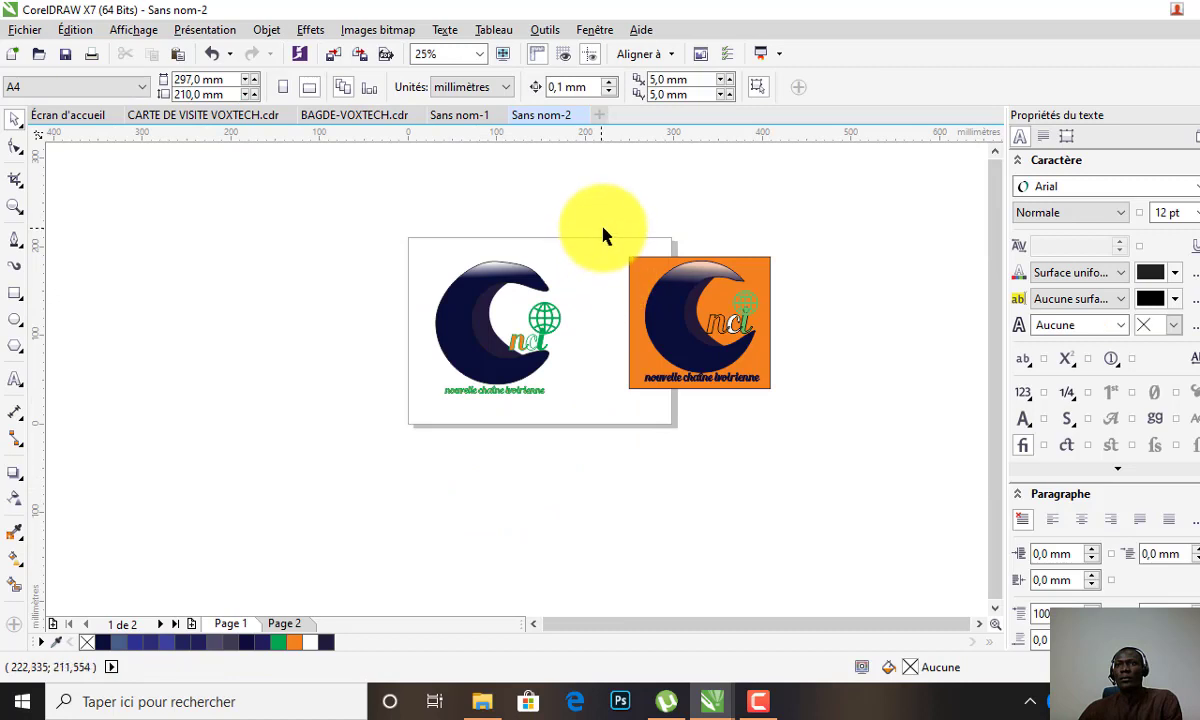
pyautogui.moveTo(603, 236); pyautogui.dragTo(839, 341)
pyautogui.click(724, 352)
pyautogui.press('Escape')
# Step: Draw a rectangle about 234 × 196 mm around the new logo and fill it with the orange sampled from the reference background
pyautogui.click(15, 293)
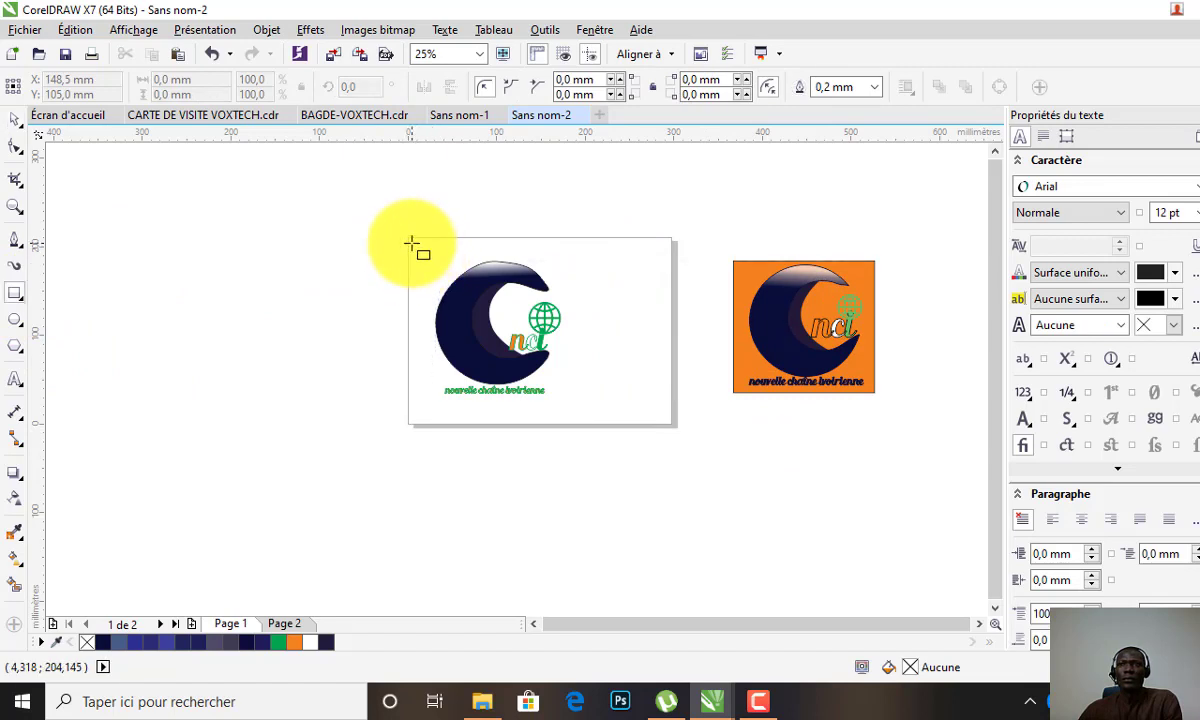
pyautogui.moveTo(411, 243); pyautogui.dragTo(619, 414)
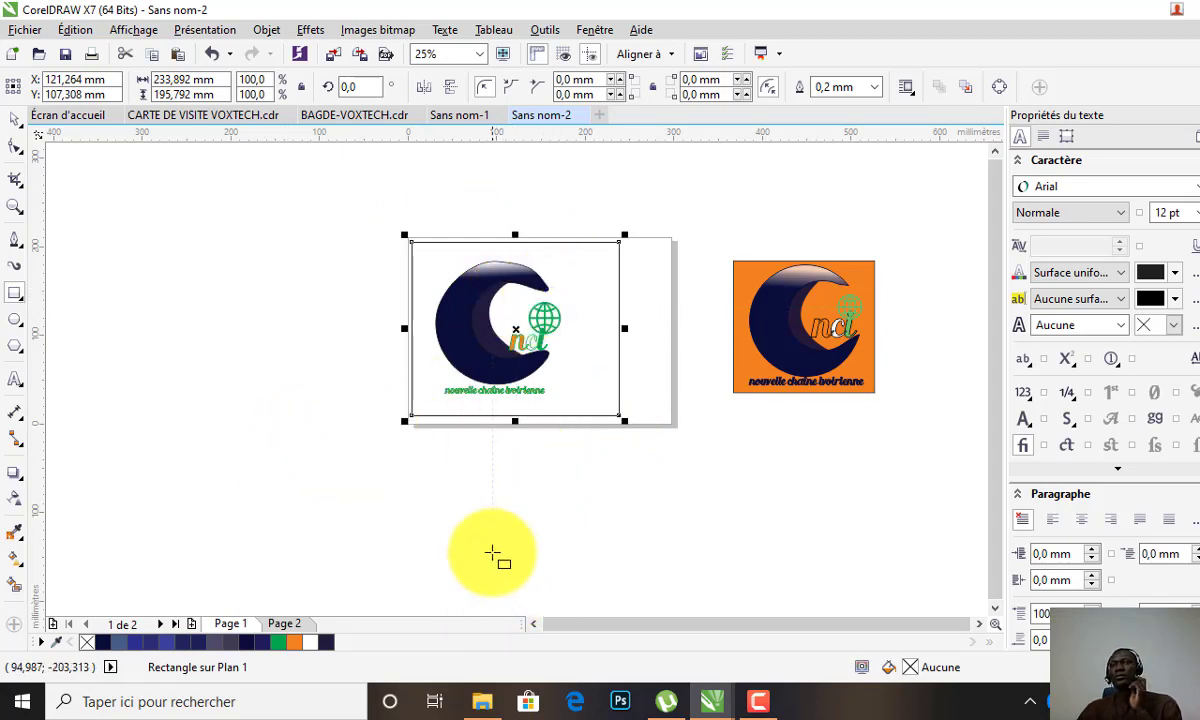
pyautogui.click(14, 530)
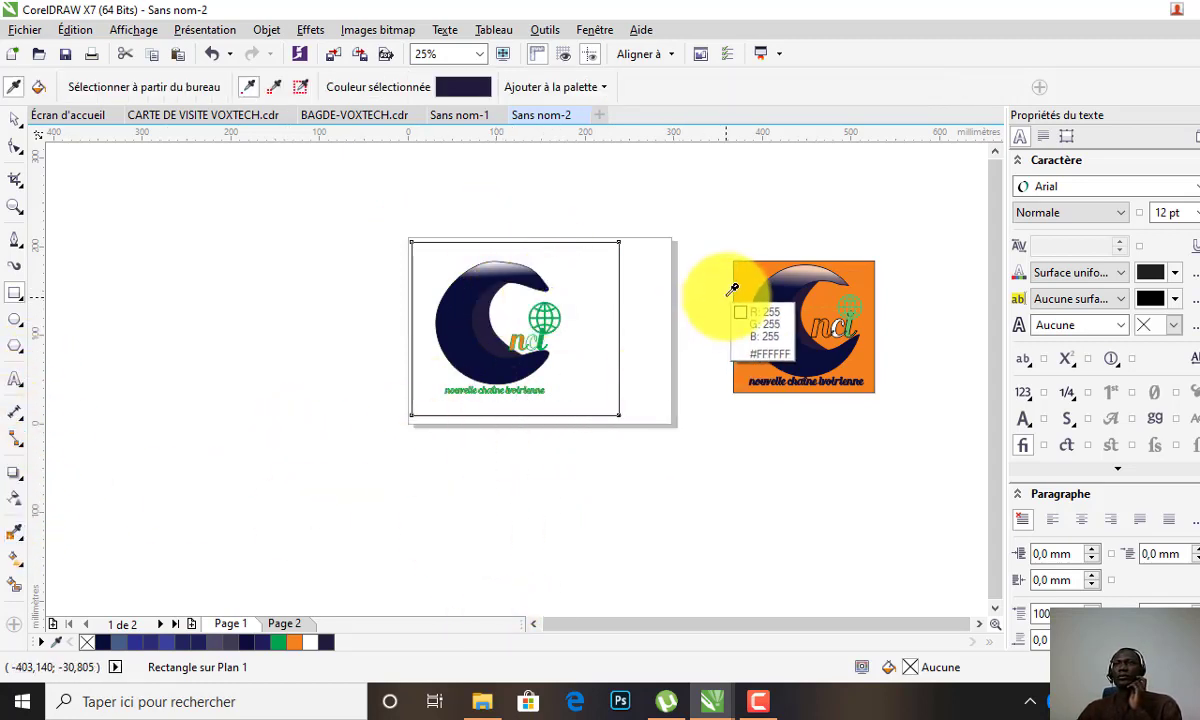
pyautogui.click(758, 270)
pyautogui.click(566, 286)
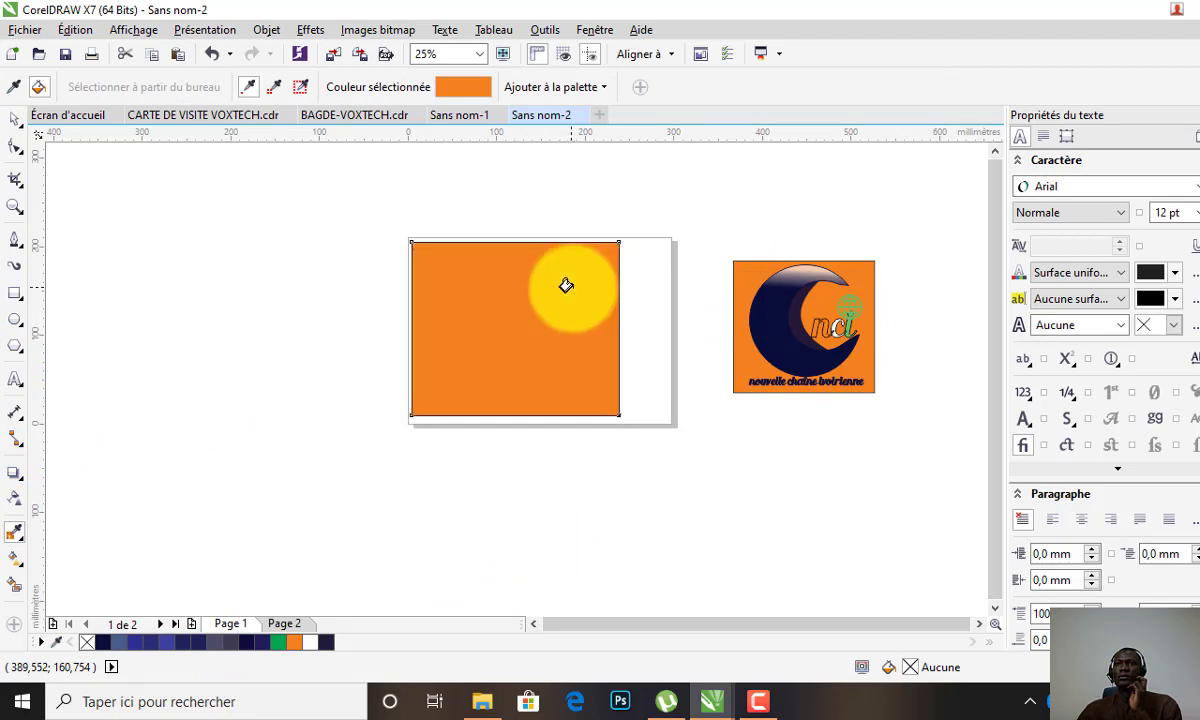
# Step: Send the orange rectangle to the back of the page, behind the crescent, lettering and slogan
pyautogui.click(15, 119)
pyautogui.rightClick(538, 281)
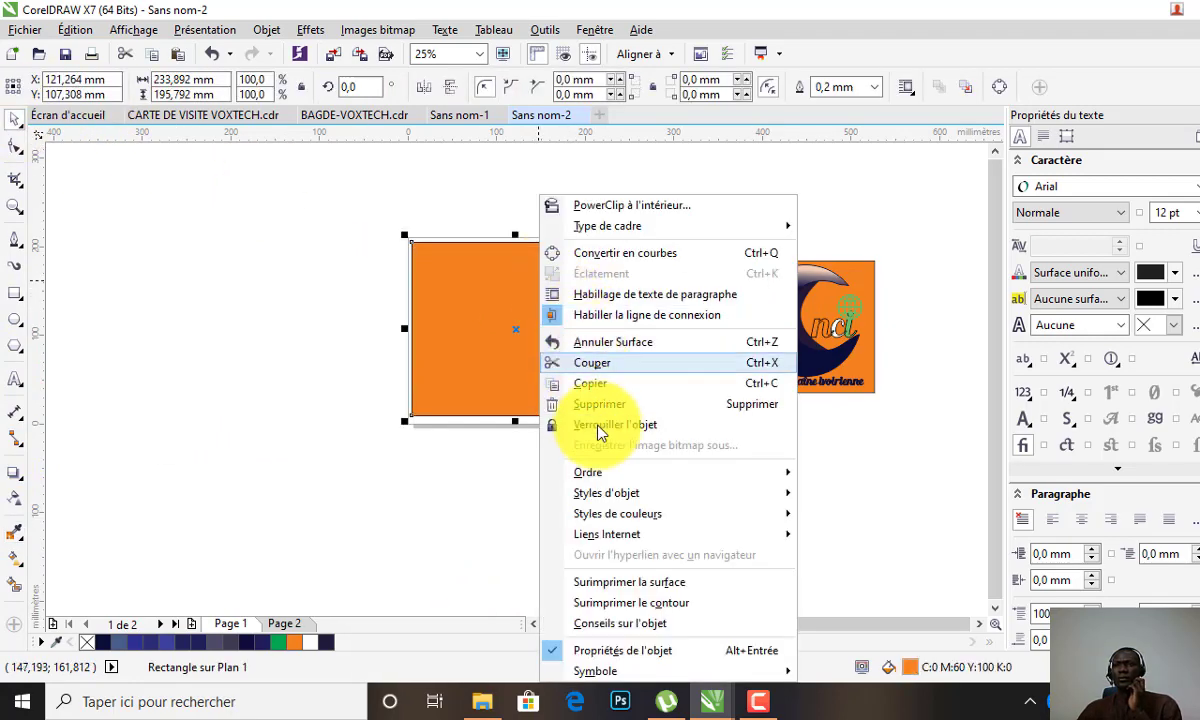
pyautogui.moveTo(615, 481)
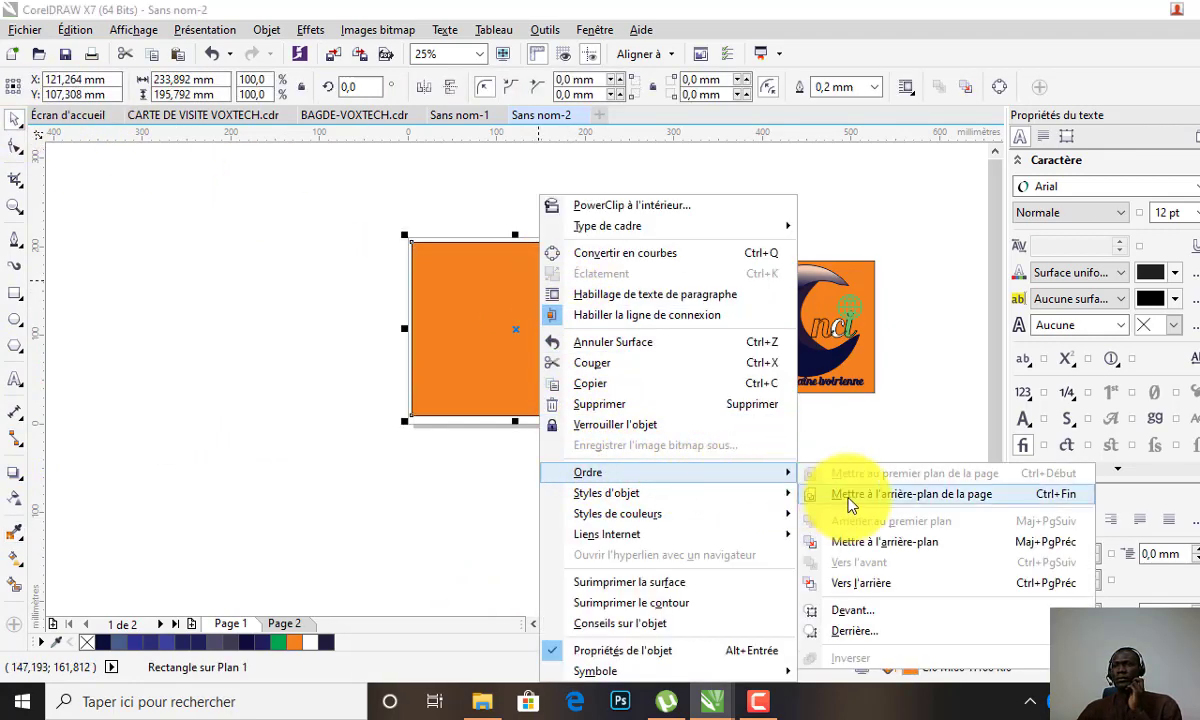
pyautogui.click(830, 493)
pyautogui.click(473, 293)
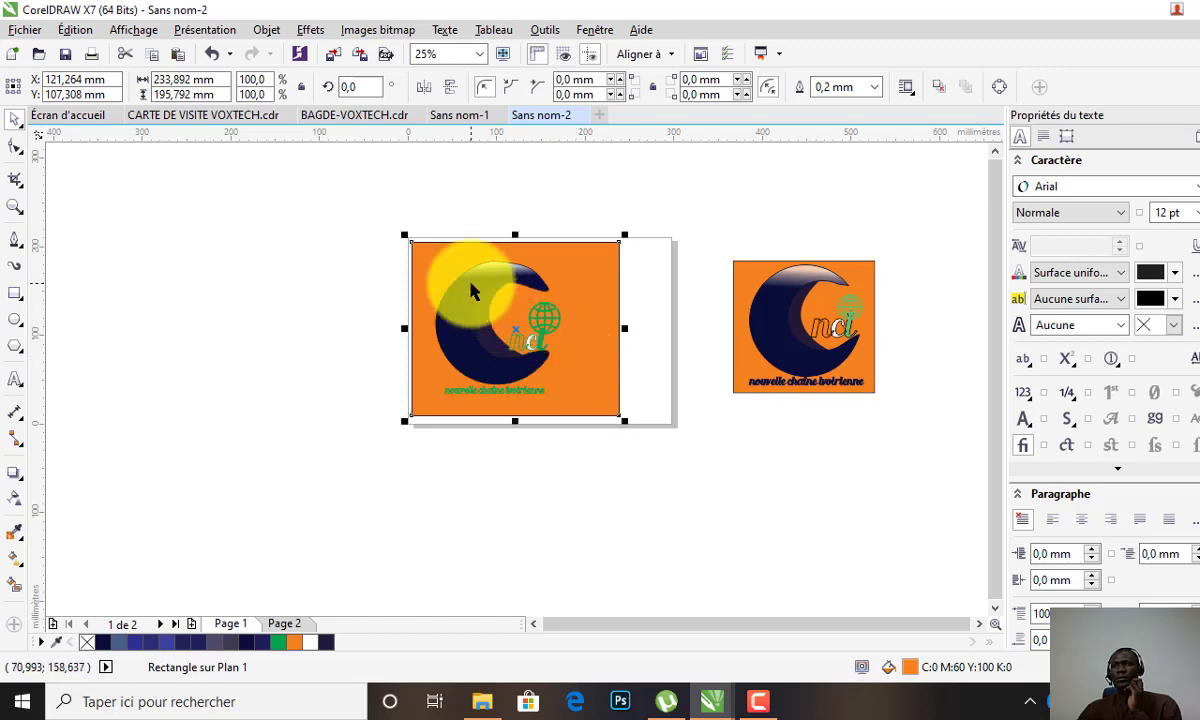
# Step: Shrink the orange background from its right, top and bottom edges to about 195 × 171 mm around the logo
pyautogui.scroll(1, 522, 318)
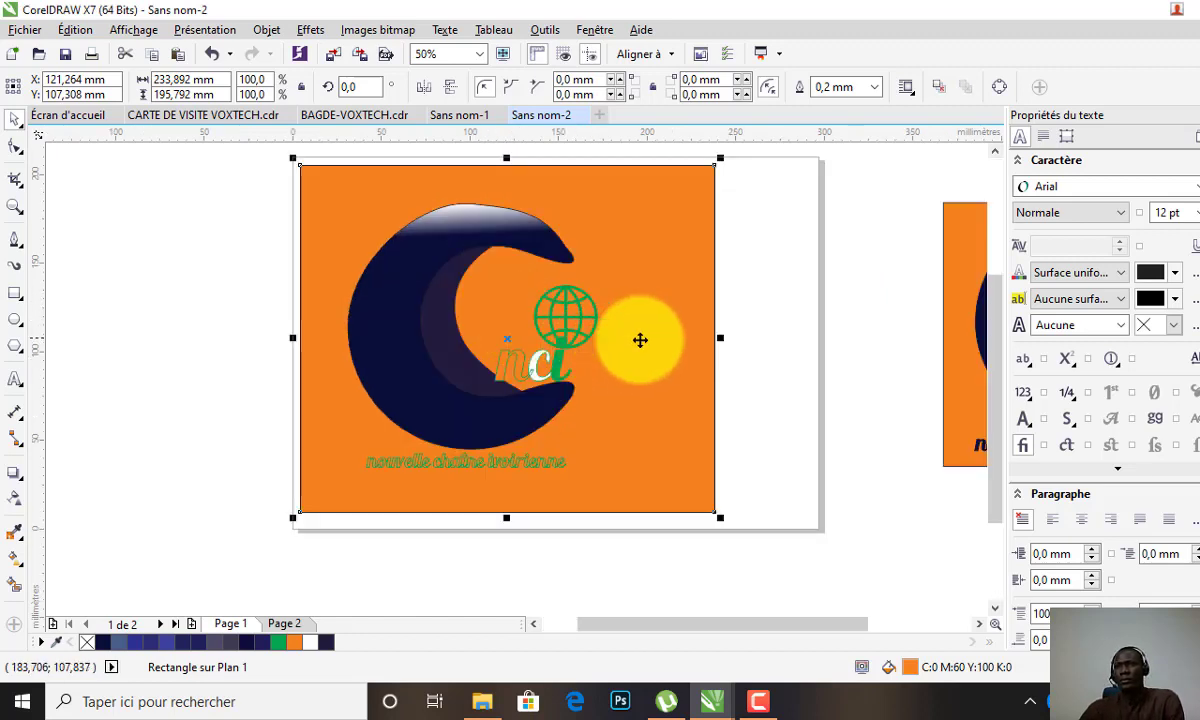
pyautogui.moveTo(719, 339); pyautogui.dragTo(648, 405)
pyautogui.scroll(-1, 590, 302)
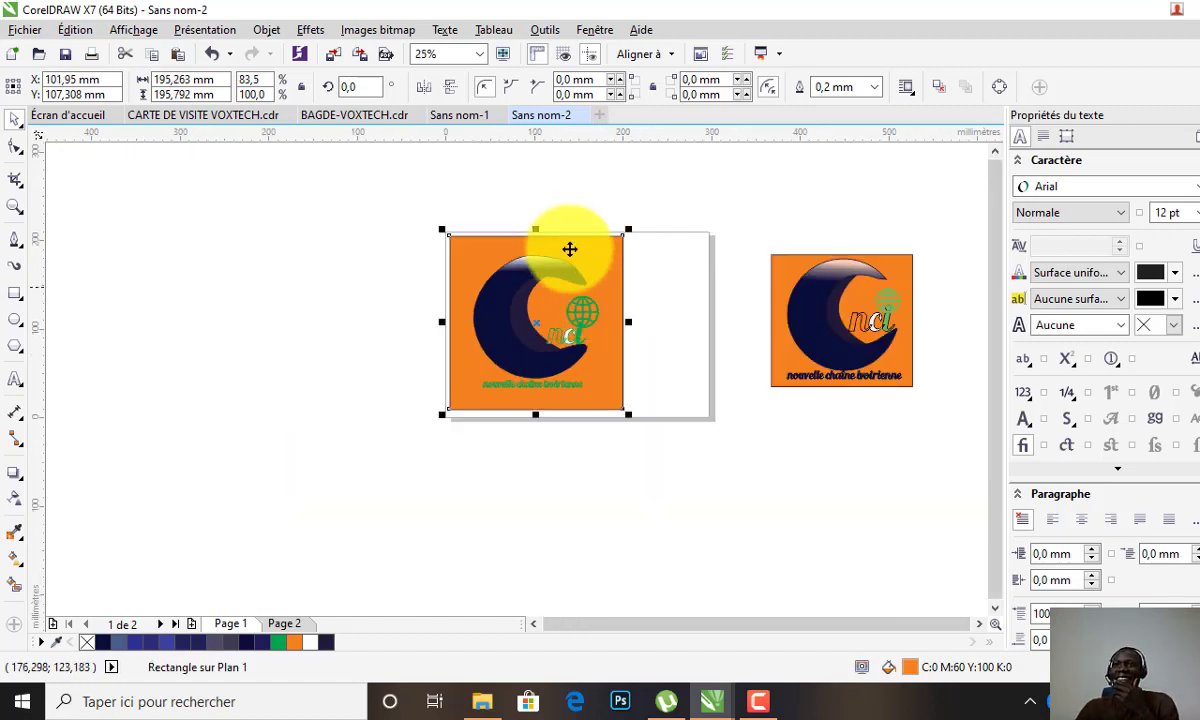
pyautogui.scroll(1, 560, 245)
pyautogui.moveTo(503, 232); pyautogui.dragTo(503, 247)
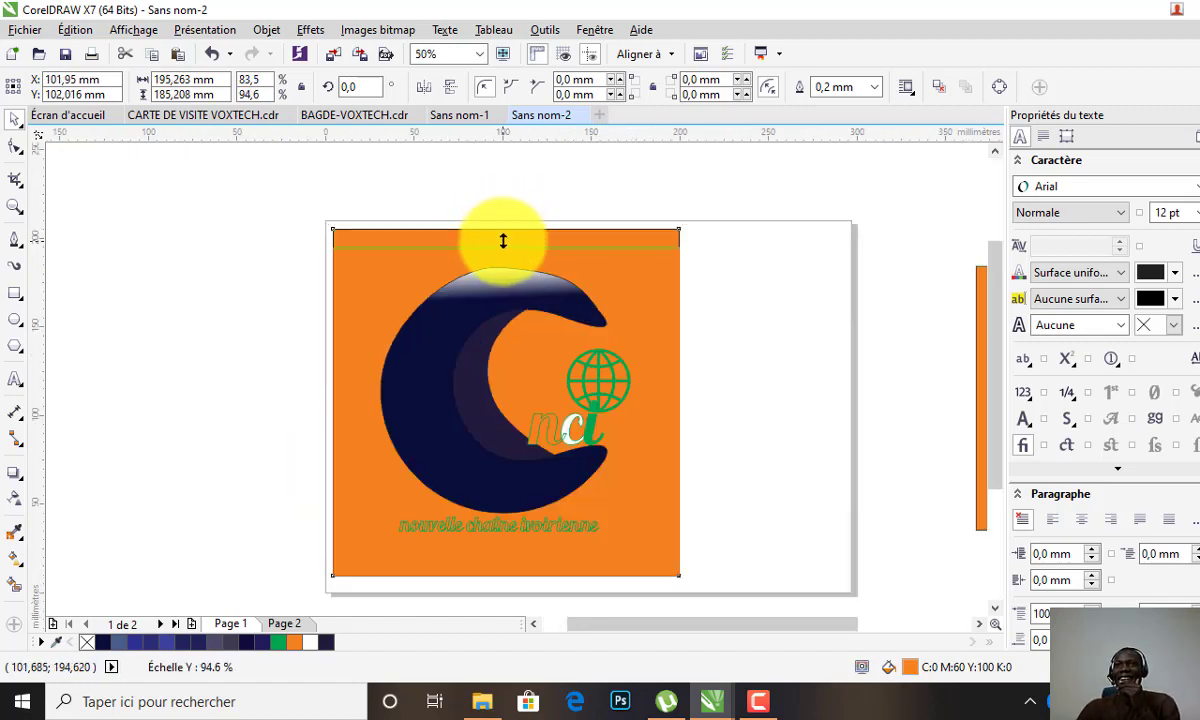
pyautogui.moveTo(505, 582); pyautogui.dragTo(505, 552)
# Step: Sample the navy of the outer crescent and apply it as the fill of the "nouvelle chaîne ivoirienne" slogan
pyautogui.scroll(1, 500, 530)
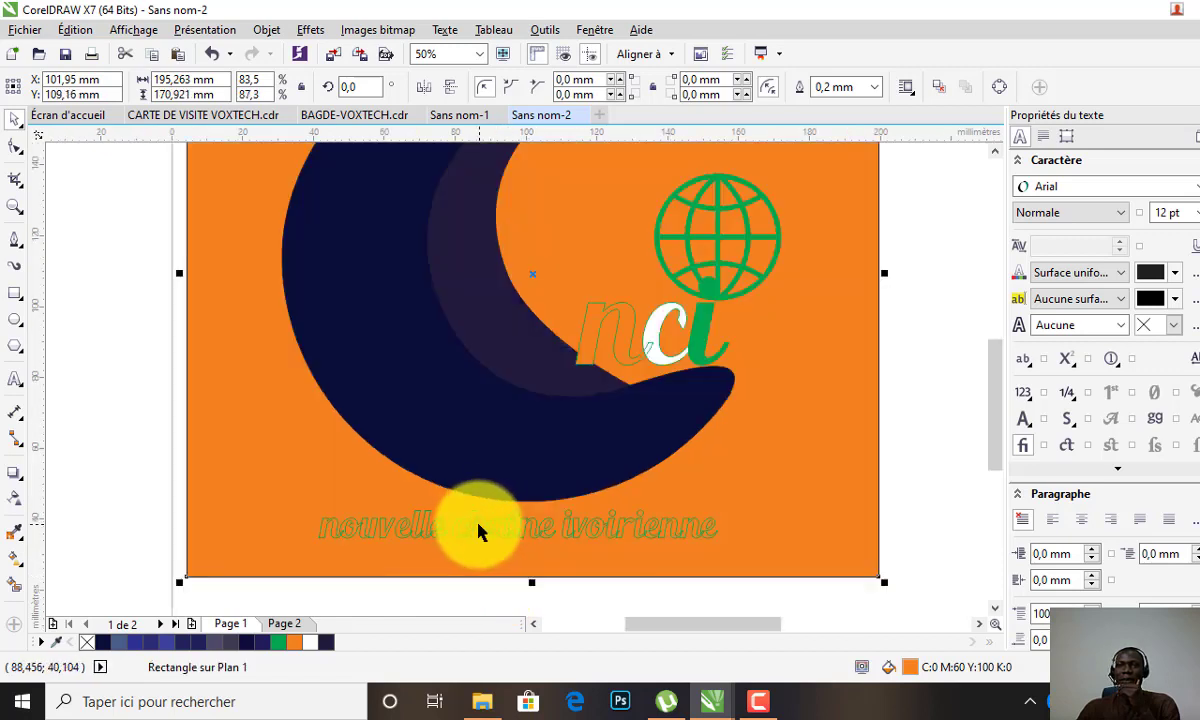
pyautogui.click(147, 257)
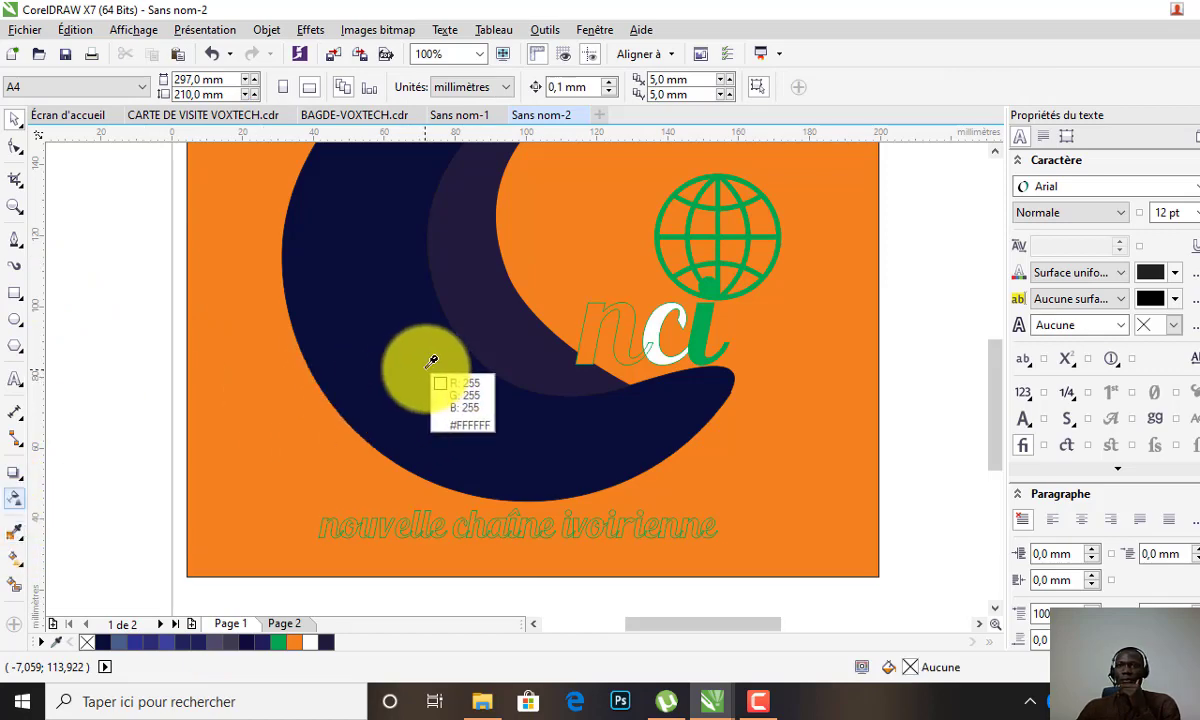
pyautogui.click(383, 345)
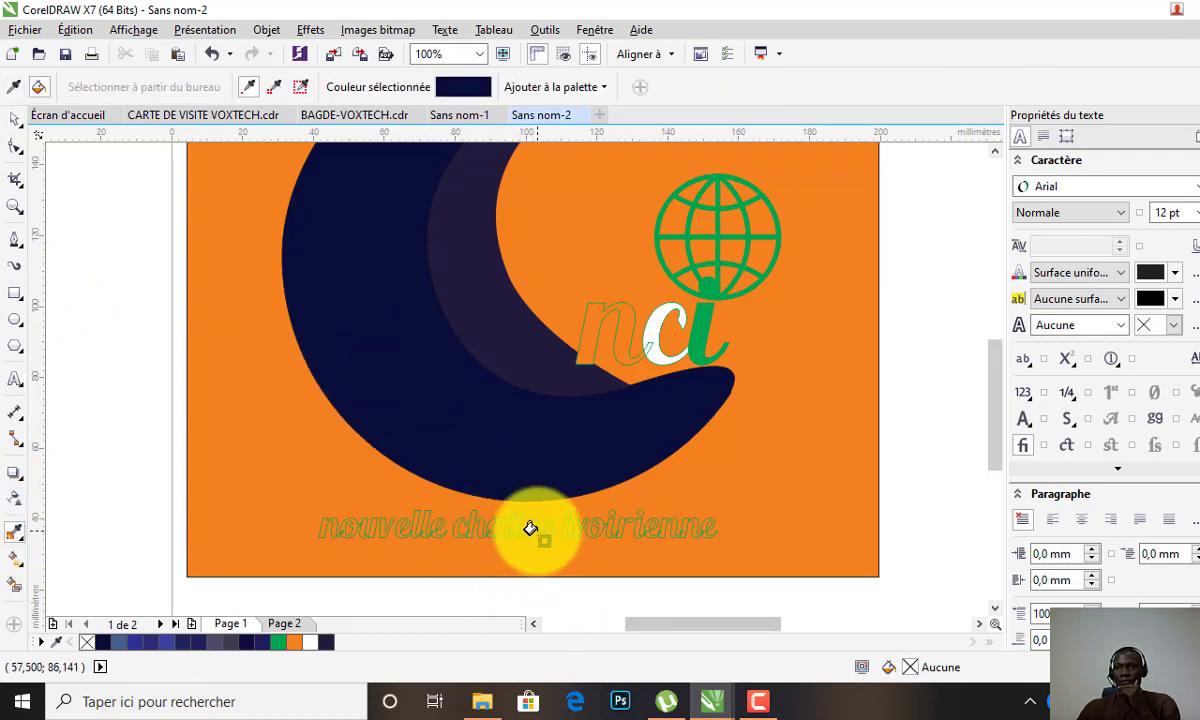
pyautogui.scroll(3, 526, 538)
pyautogui.click(522, 527)
pyautogui.scroll(-5, 522, 527)
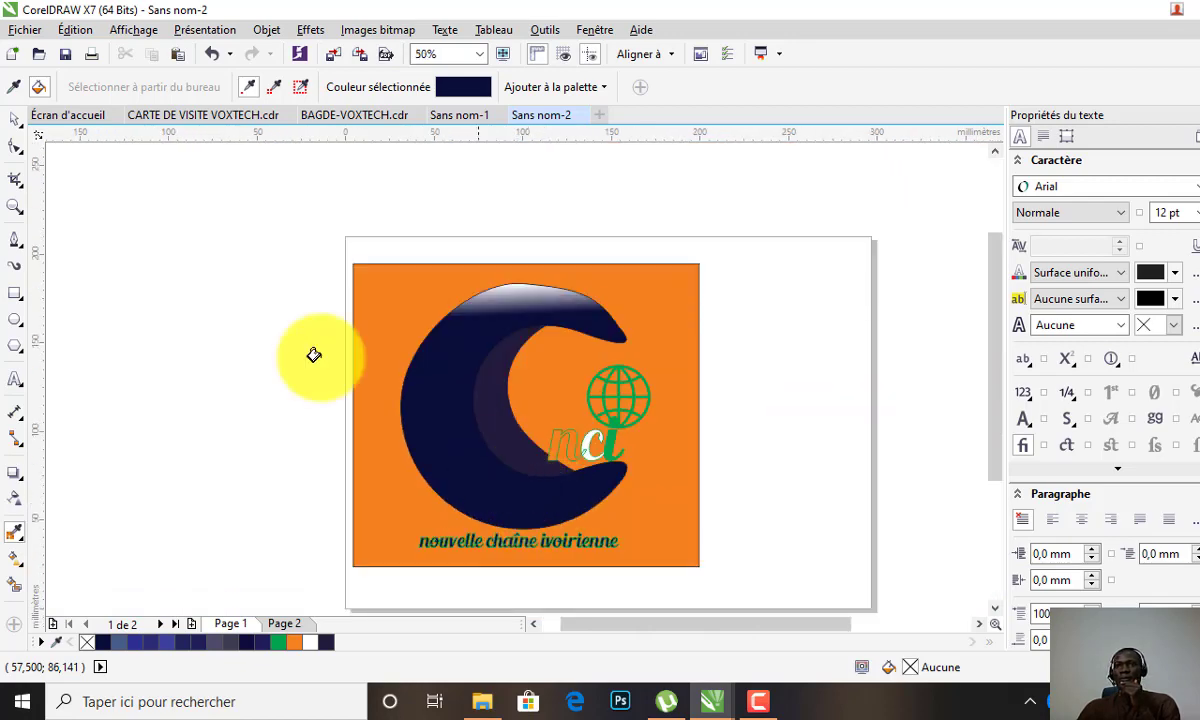
pyautogui.click(17, 120)
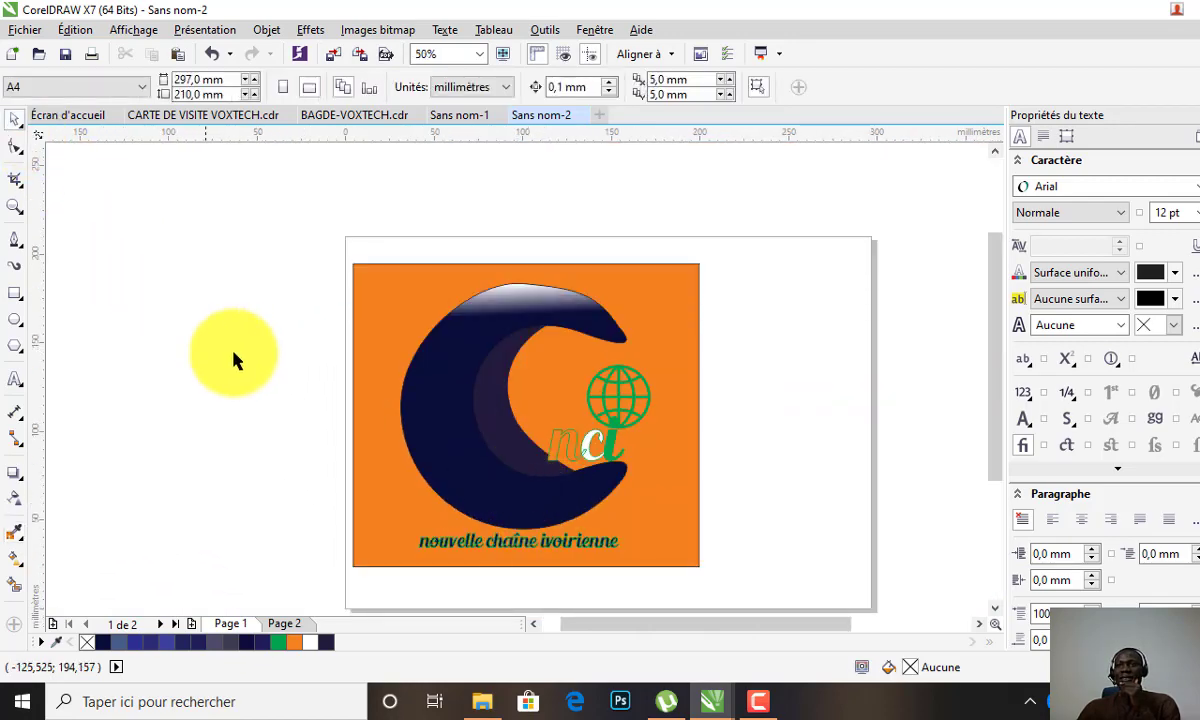
# Step: Compare the new logo with the reference beside it and minimize the drawing window
pyautogui.scroll(-1, 241, 356)
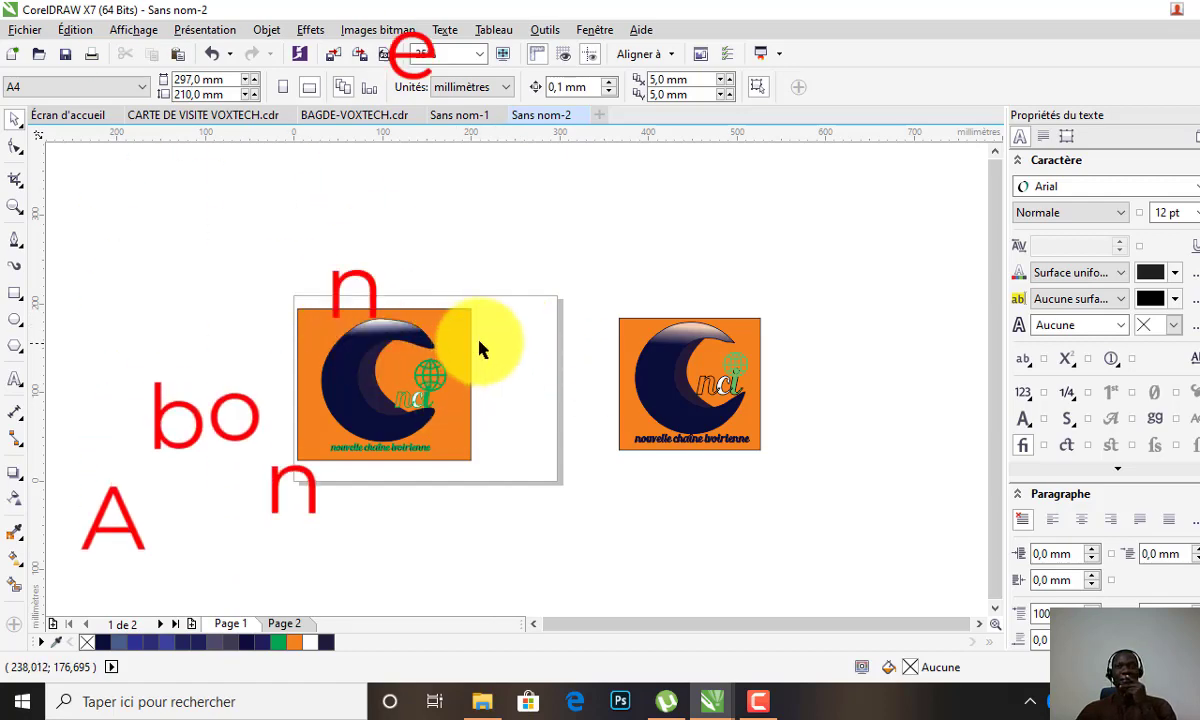
pyautogui.click(1172, 8)
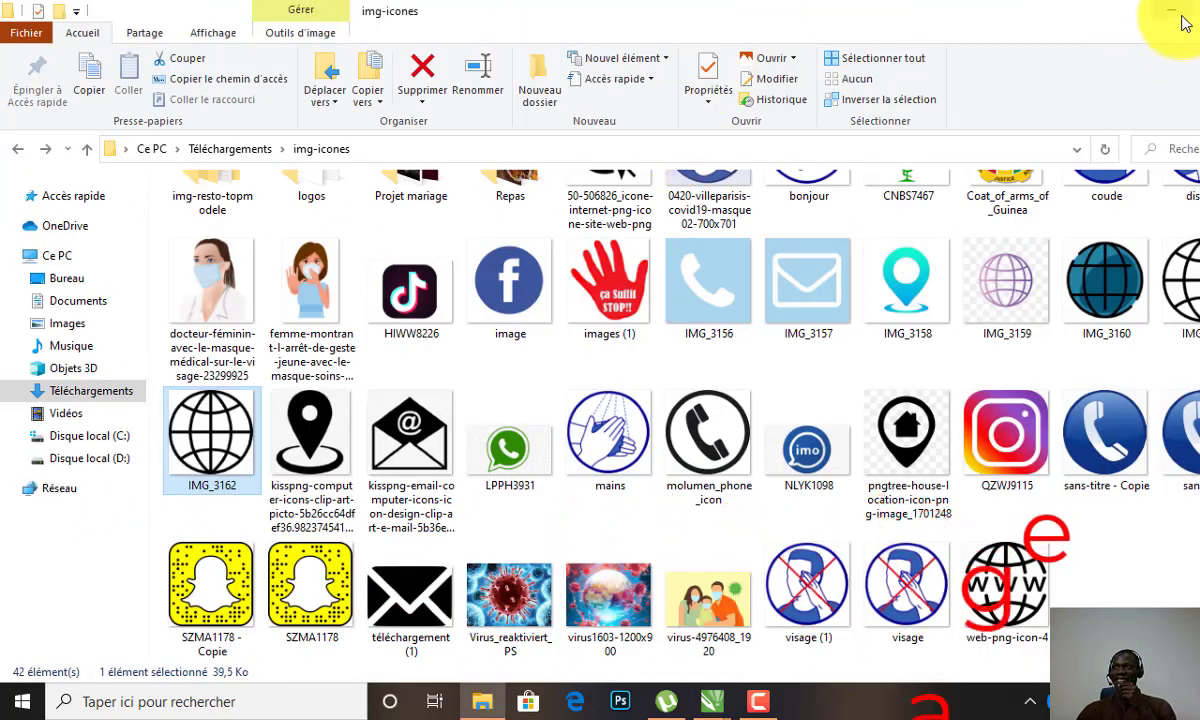